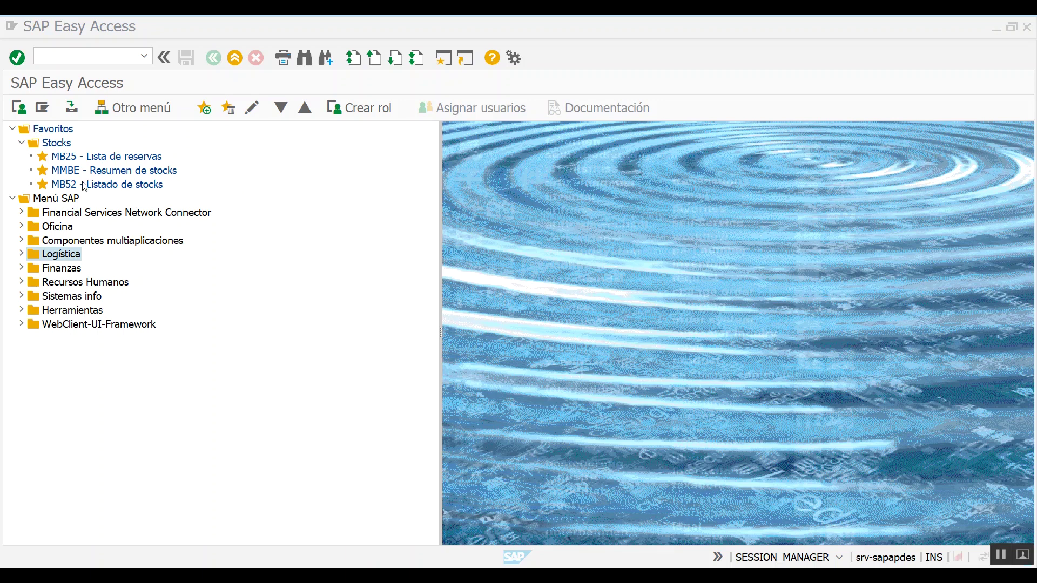
- Open the MB52 - Listado de stocks transaction from the Stocks favourites
left_click(48, 188)
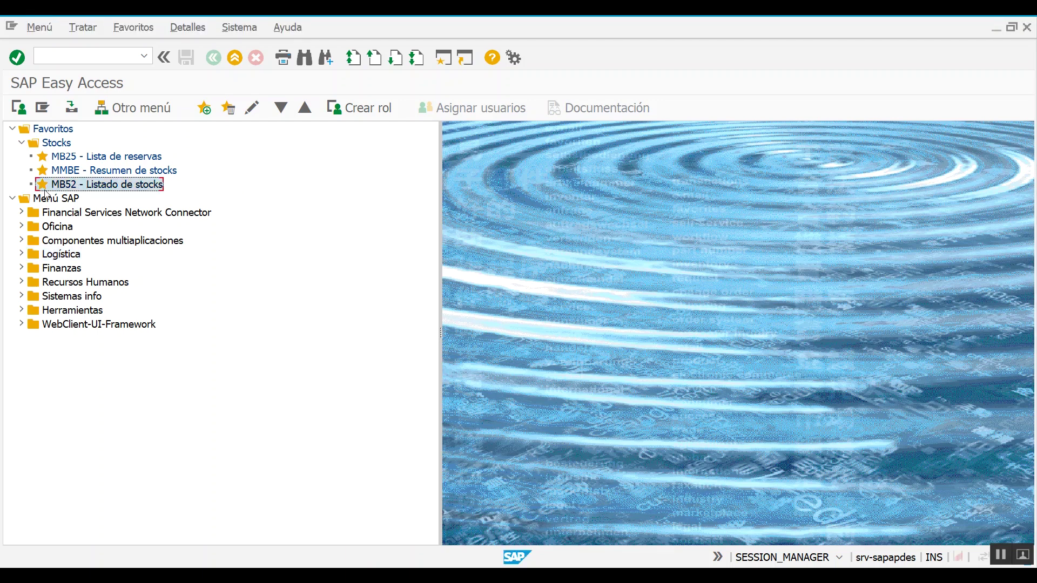
double_click(103, 185)
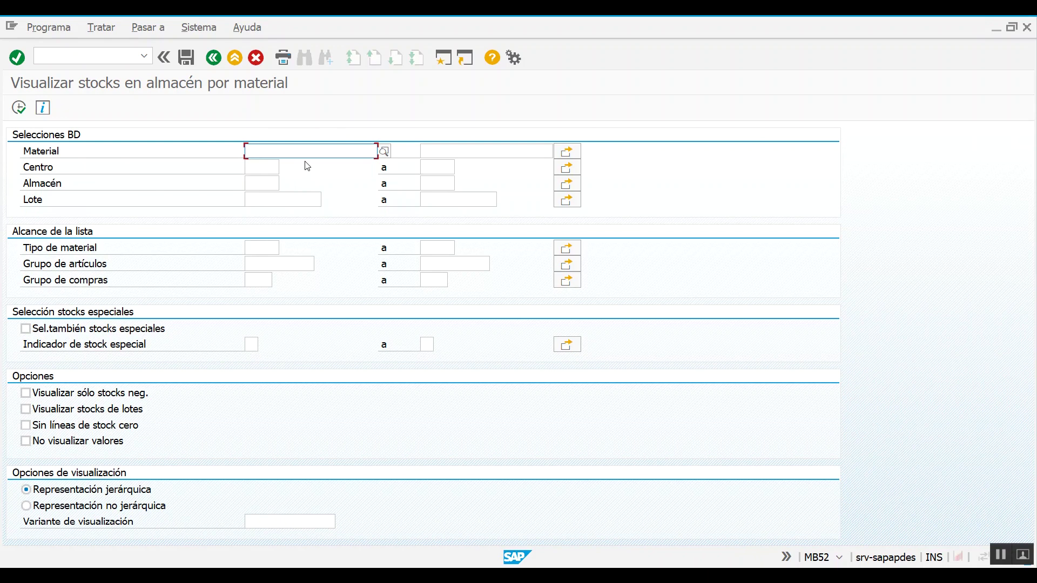
- Review the material, plant, storage location and list scope fields available for filtering the stock report
key("Down")
key("Down")
key("Down")
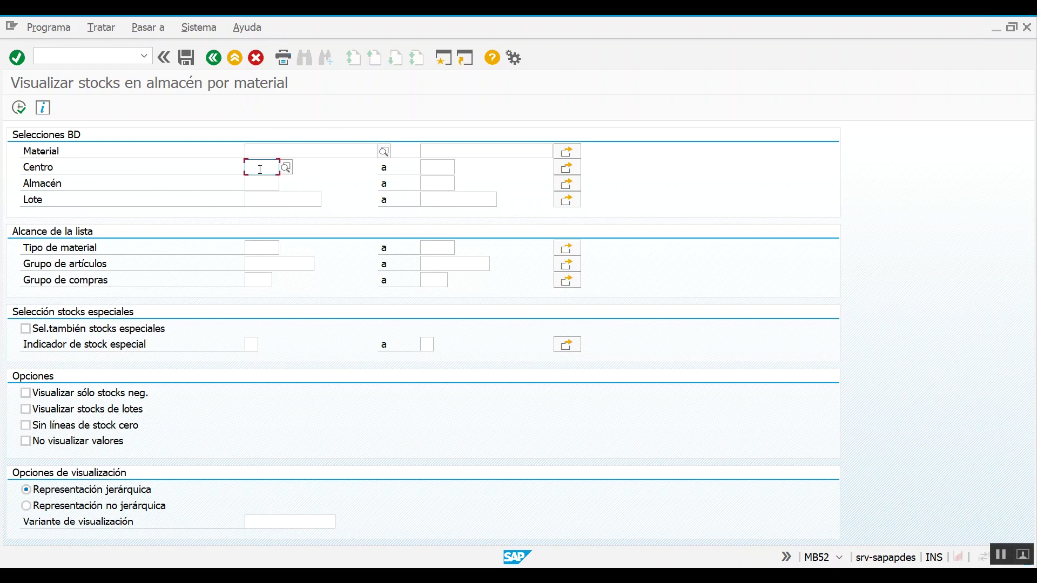
key("Up")
left_click(260, 169)
left_click(259, 152)
left_click(261, 247)
key("Down")
key("Down")
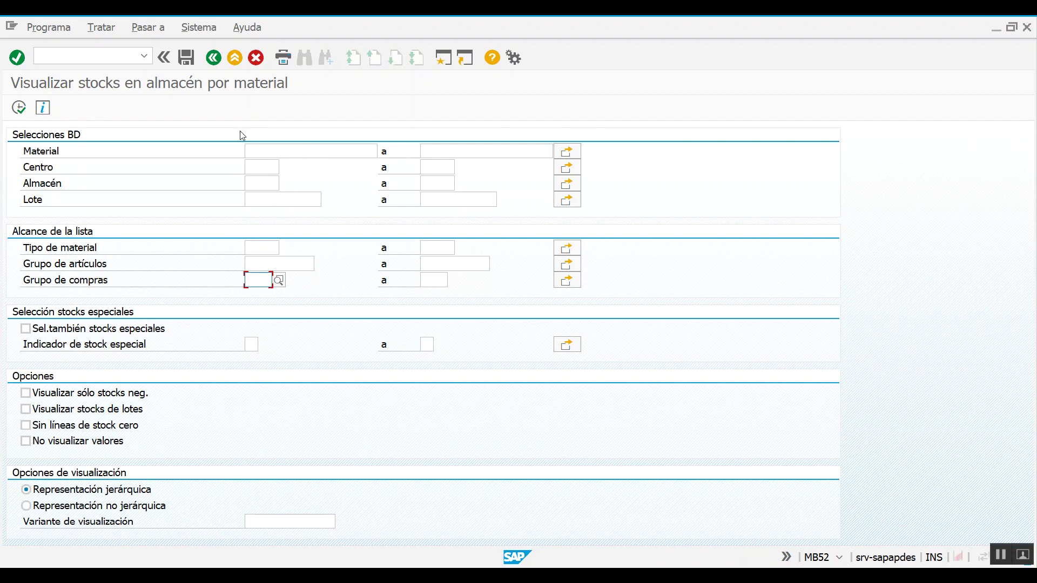
left_click(260, 152)
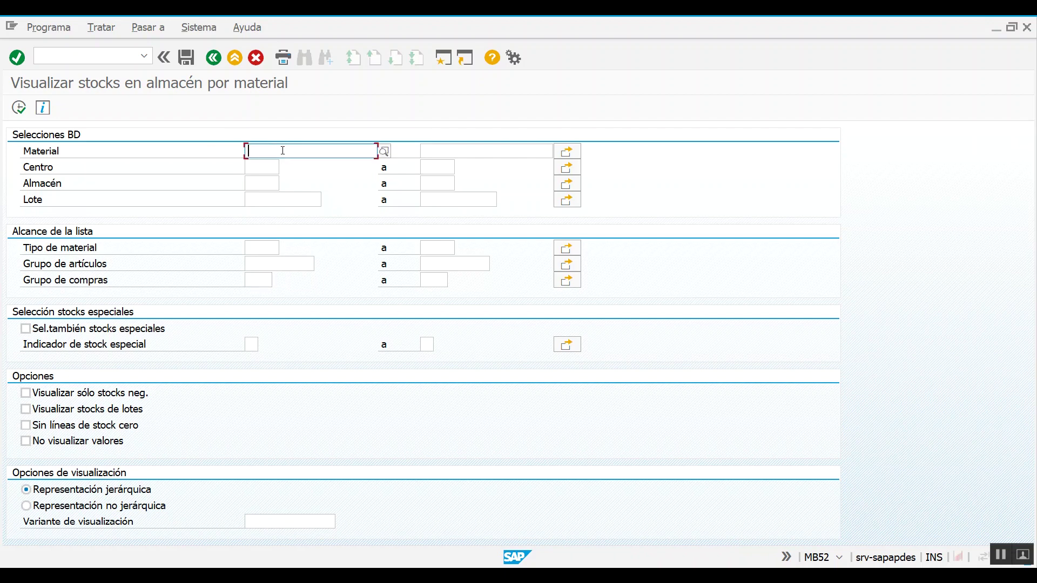
left_click(269, 166)
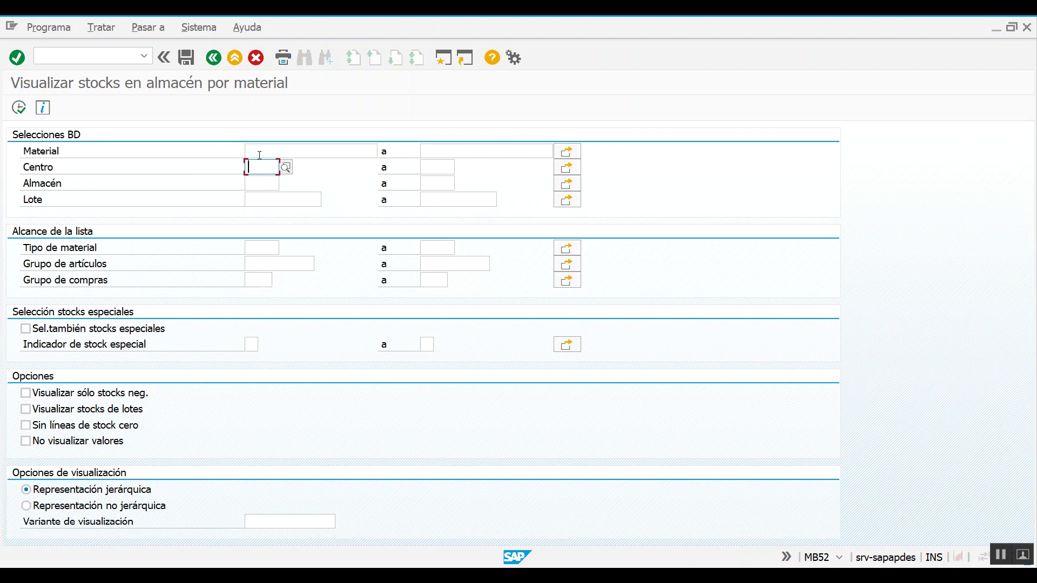
left_click(251, 184)
left_click(259, 172)
left_click(267, 183)
left_click(266, 170)
left_click(263, 183)
left_click(262, 168)
- Look up the possible plants for Centro and examine their codes, postal codes and cities
left_click(287, 168)
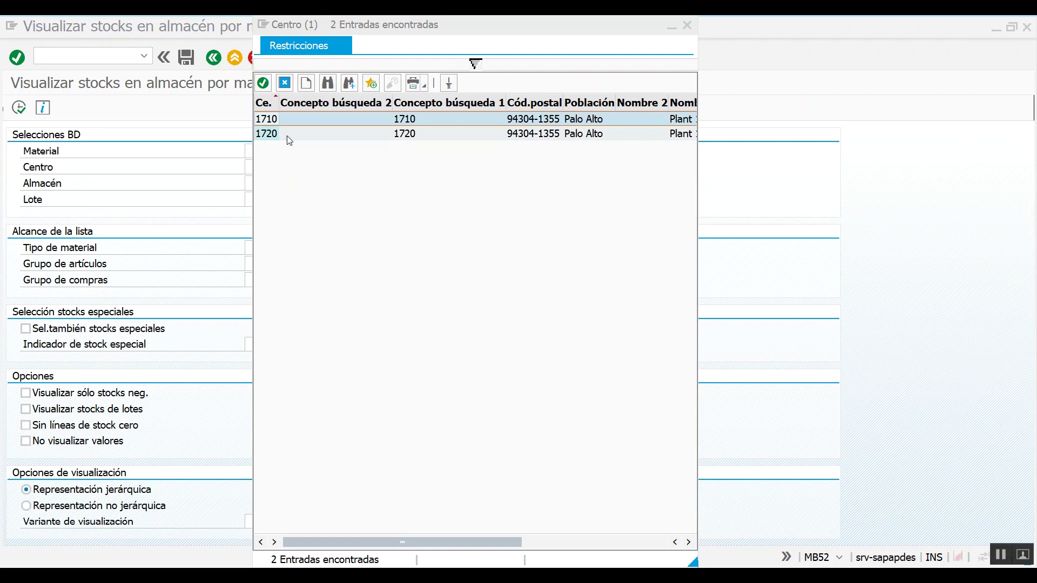
left_click(267, 135)
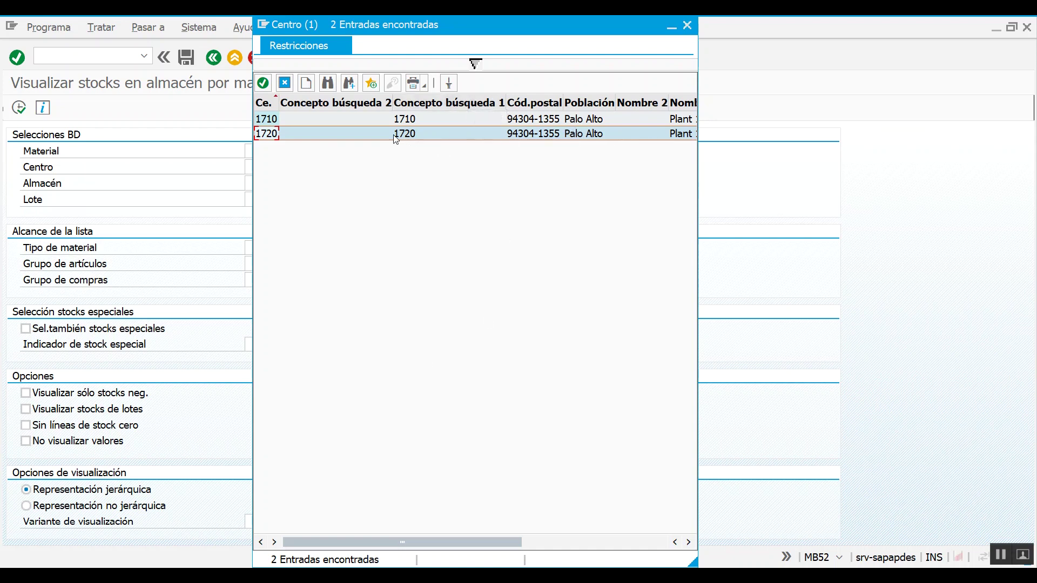
left_click(271, 124)
left_click(273, 135)
left_click(273, 124)
left_click(565, 135)
left_click(564, 118)
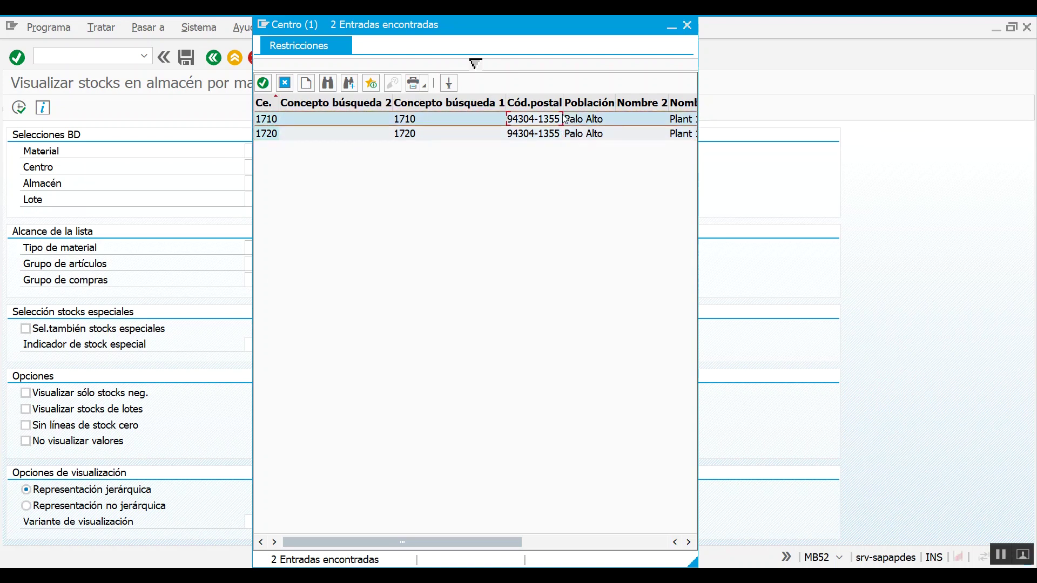
left_click(550, 136)
left_click(592, 138)
left_click(595, 118)
left_click(596, 138)
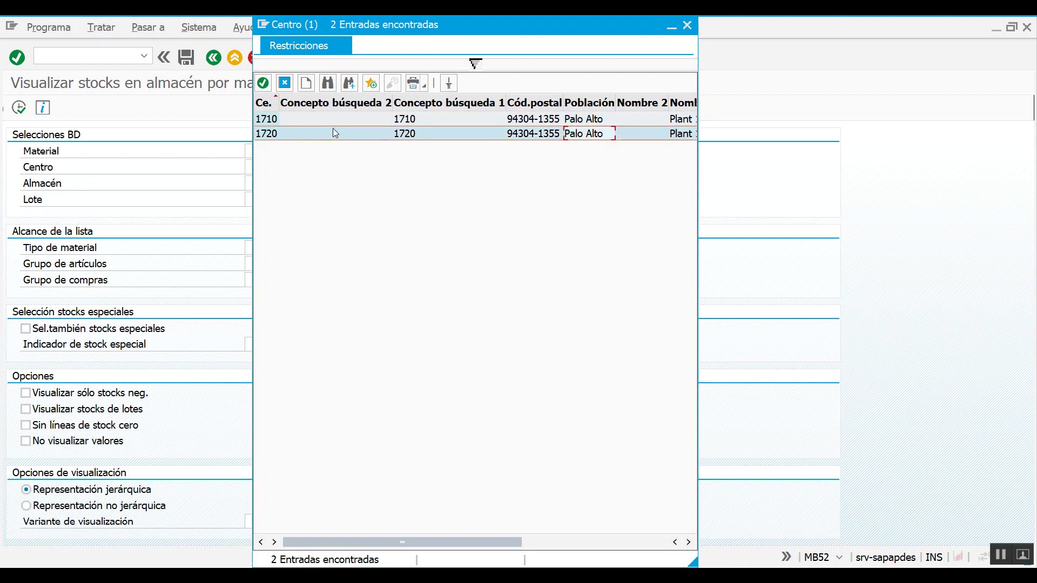
- Choose plant 1710 from the list of possible values for Centro
left_click(270, 122)
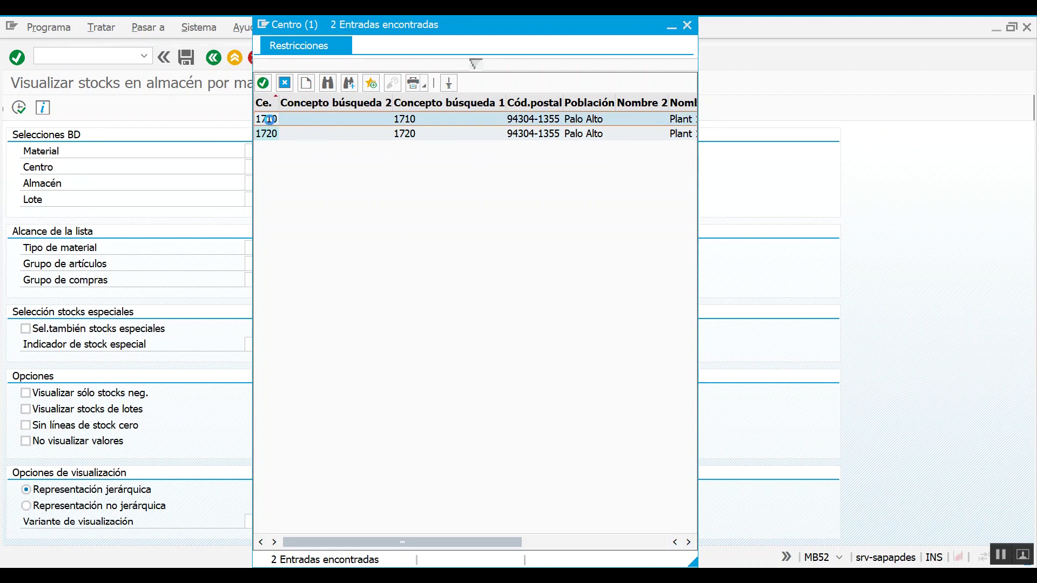
double_click(272, 124)
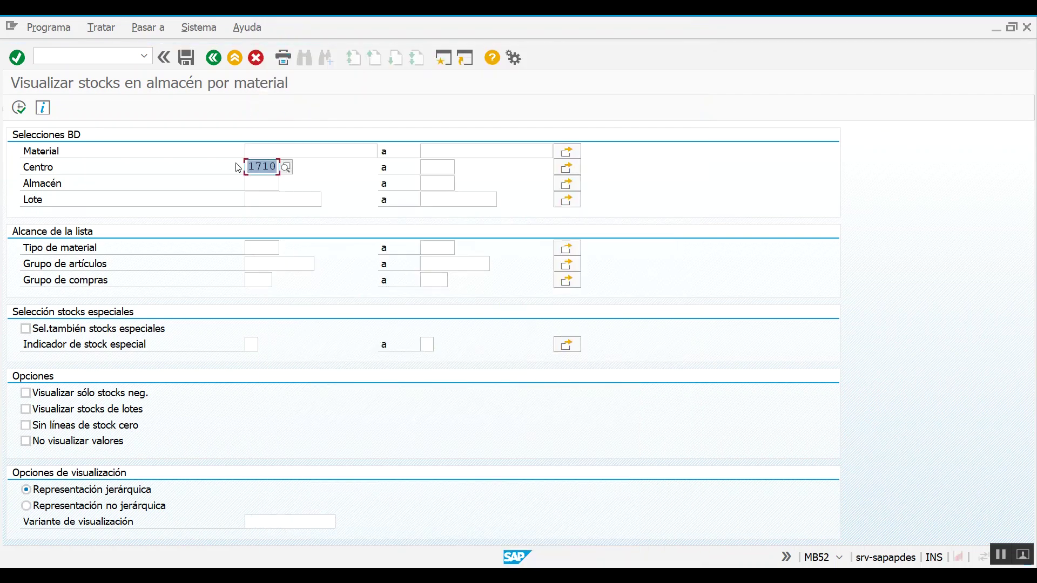
left_click(287, 168)
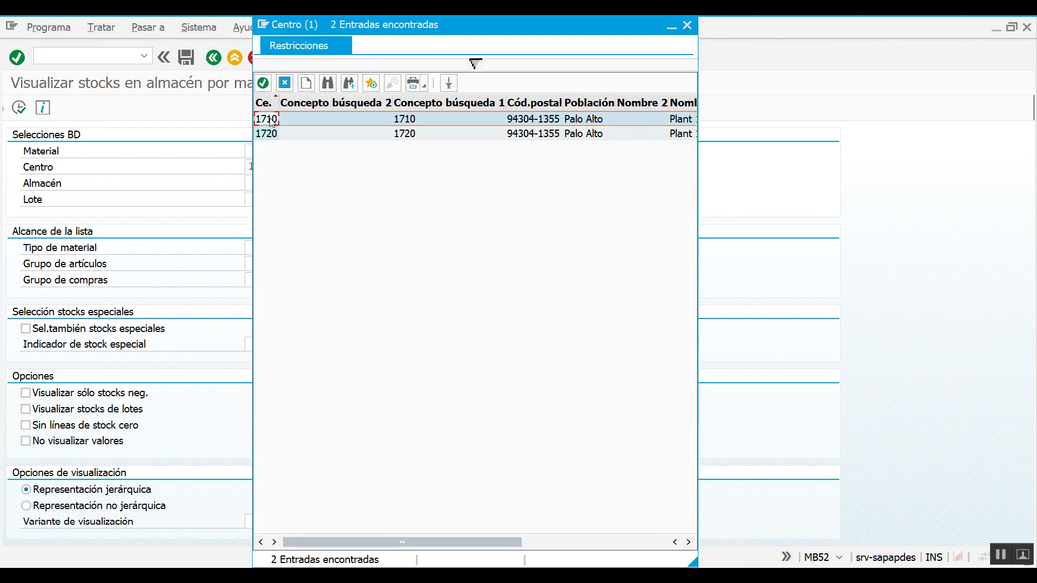
left_click(263, 84)
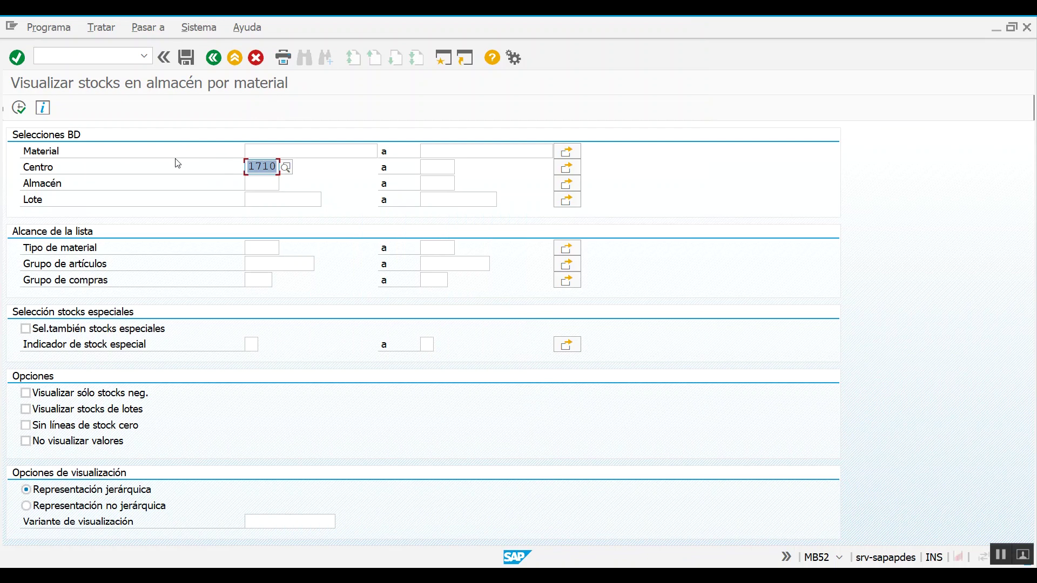
- Look up the storage locations available for plant 1710 without choosing one
left_click(271, 182)
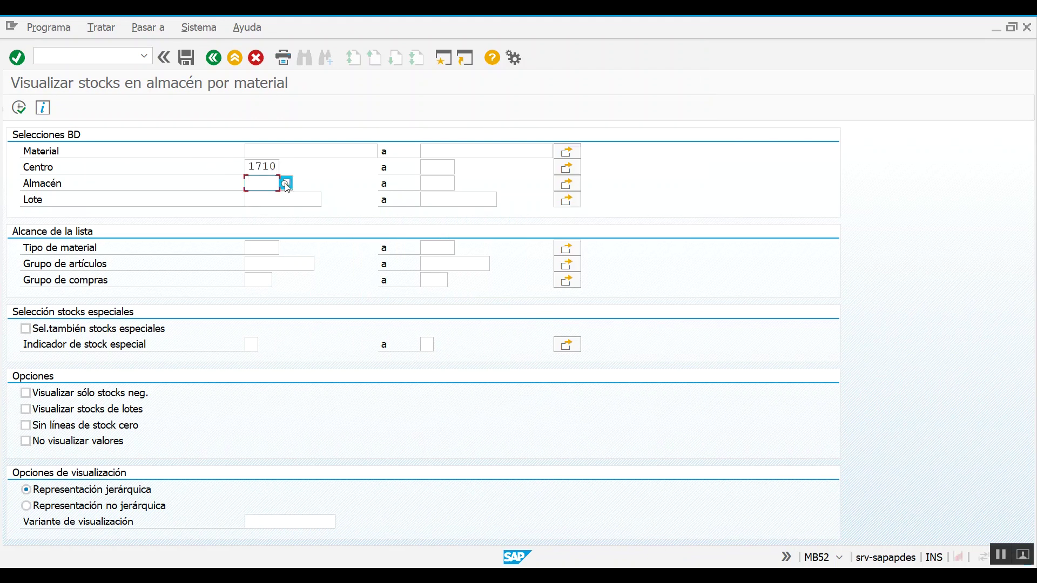
left_click(285, 184)
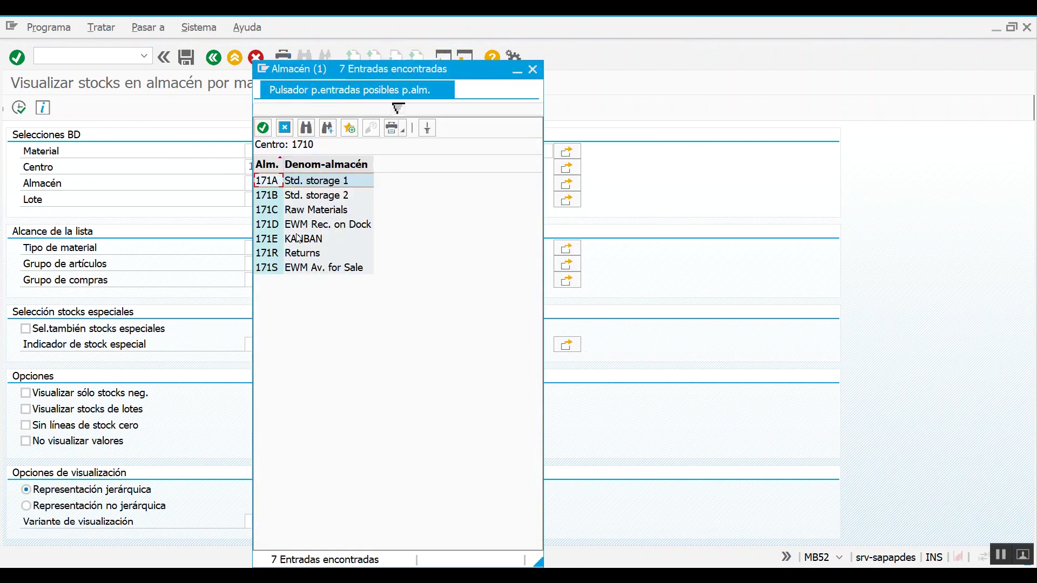
left_click(276, 195)
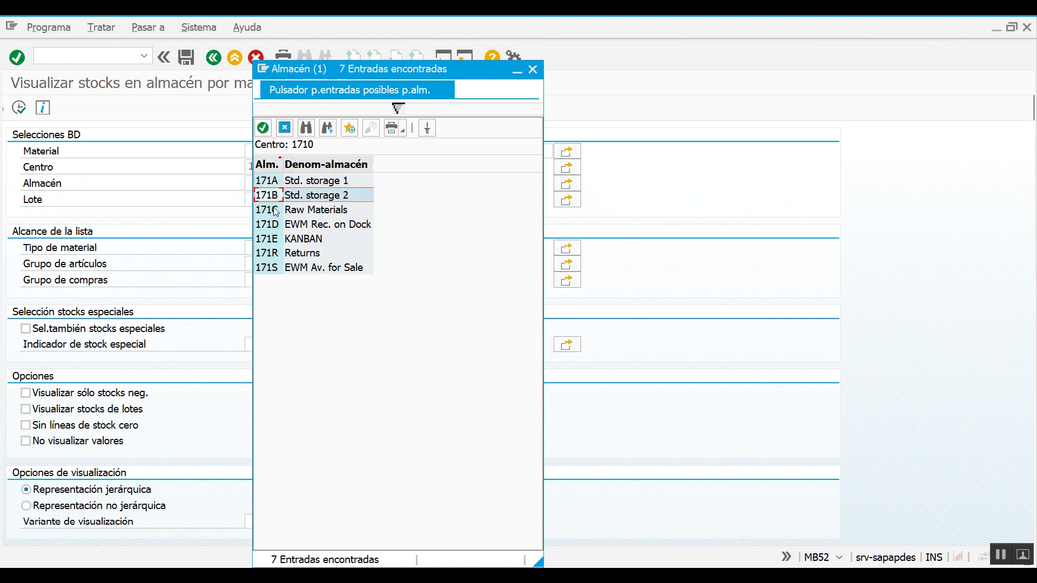
left_click(285, 128)
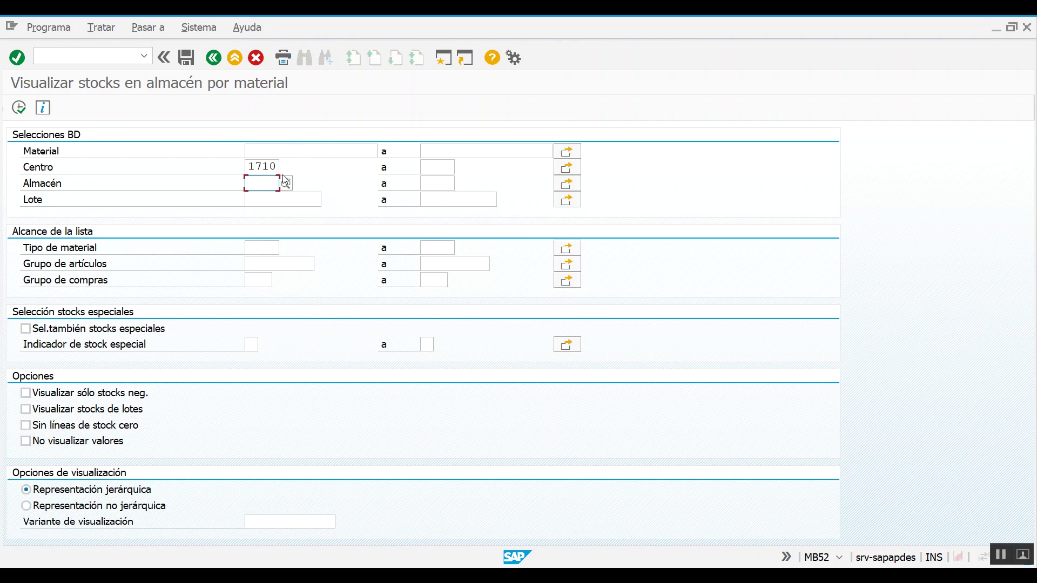
- Run the stock report for plant 1710 in hierarchical representation, then return to the selection screen
left_click(266, 166)
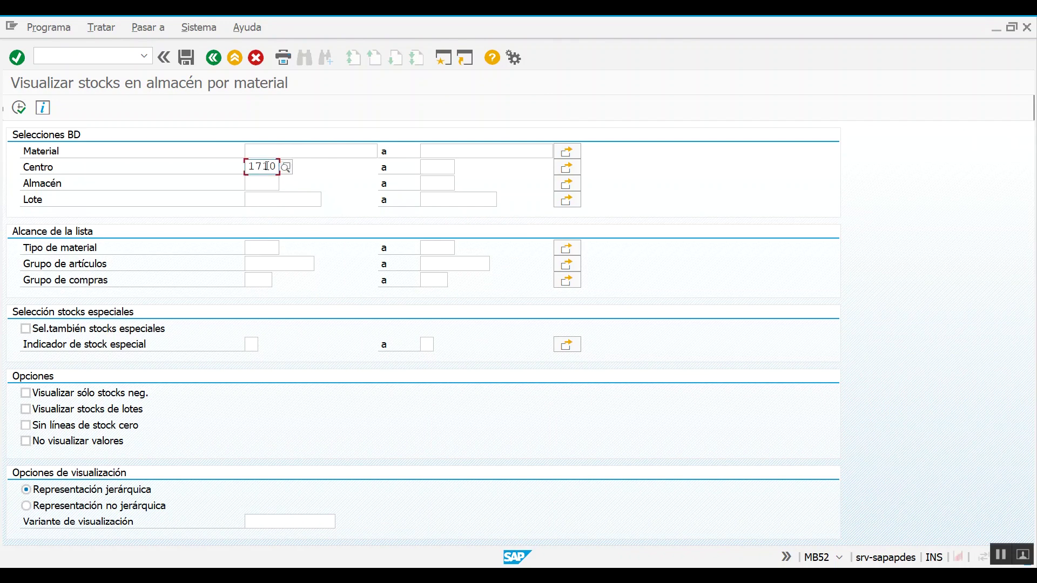
left_click(21, 110)
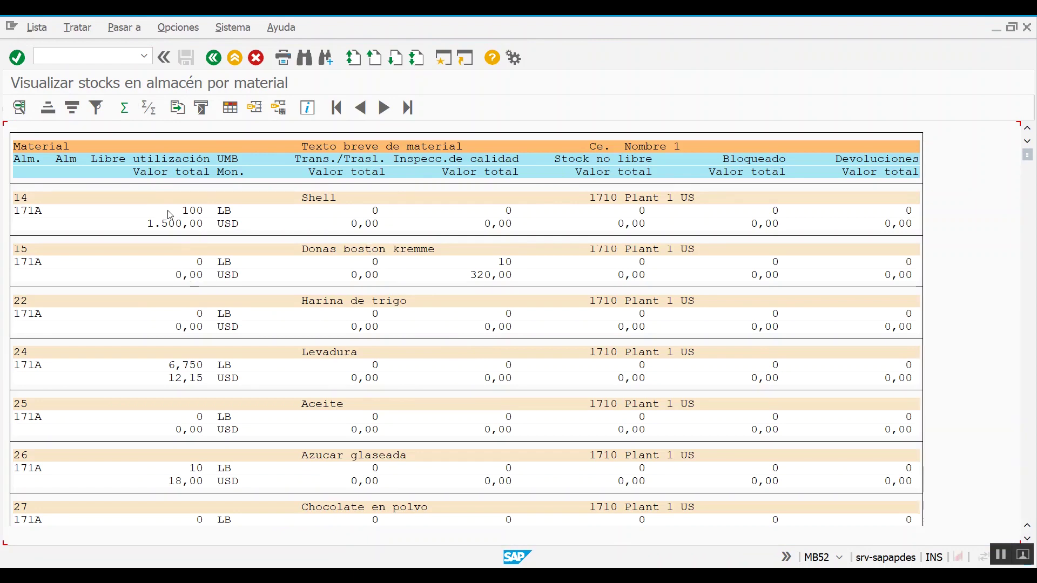
left_click(214, 58)
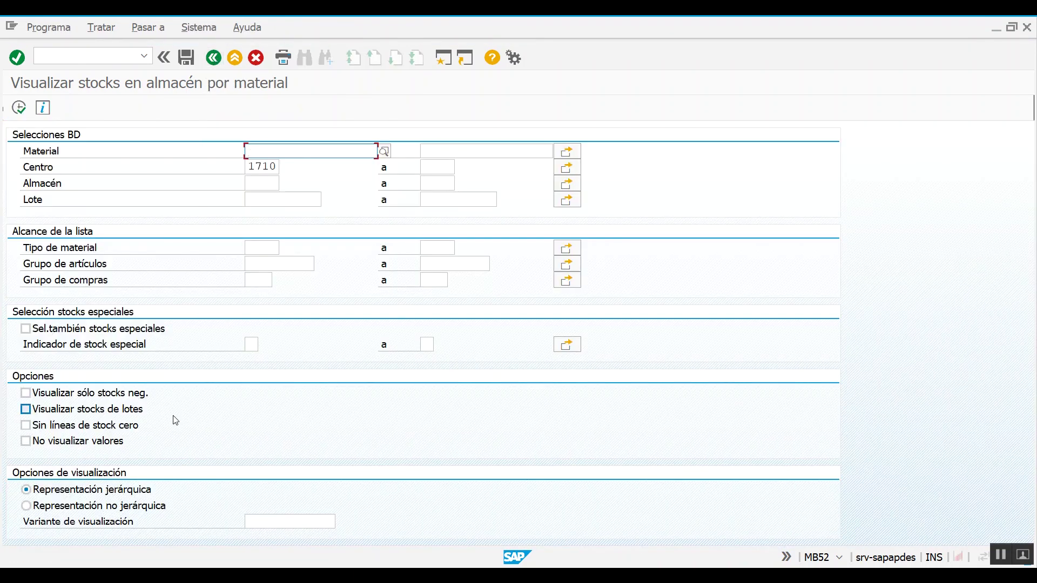
- Set the display option to Representación no jerárquica and run the stock report
left_click(130, 510)
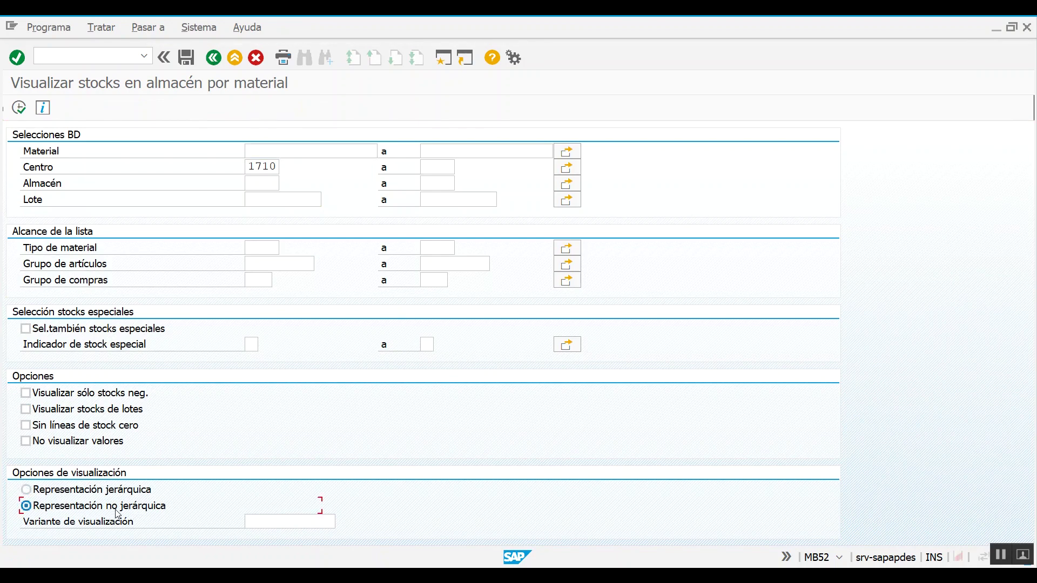
left_click(22, 109)
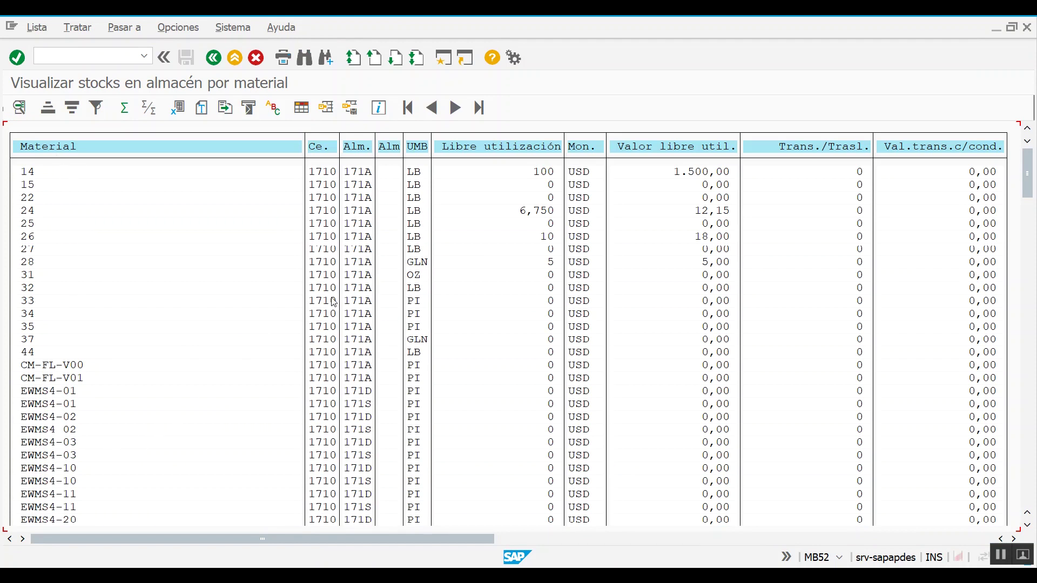
- Examine the materials in the stock list with their plant, storage location, unrestricted-use quantity, currency and value
left_click(32, 199)
left_click(53, 404)
left_click(58, 456)
left_click(58, 408)
left_click(326, 211)
left_click(357, 210)
left_click(531, 211)
left_click(599, 214)
left_click(704, 211)
scroll(140, 399, "down", 1)
scroll(139, 399, "down", 1)
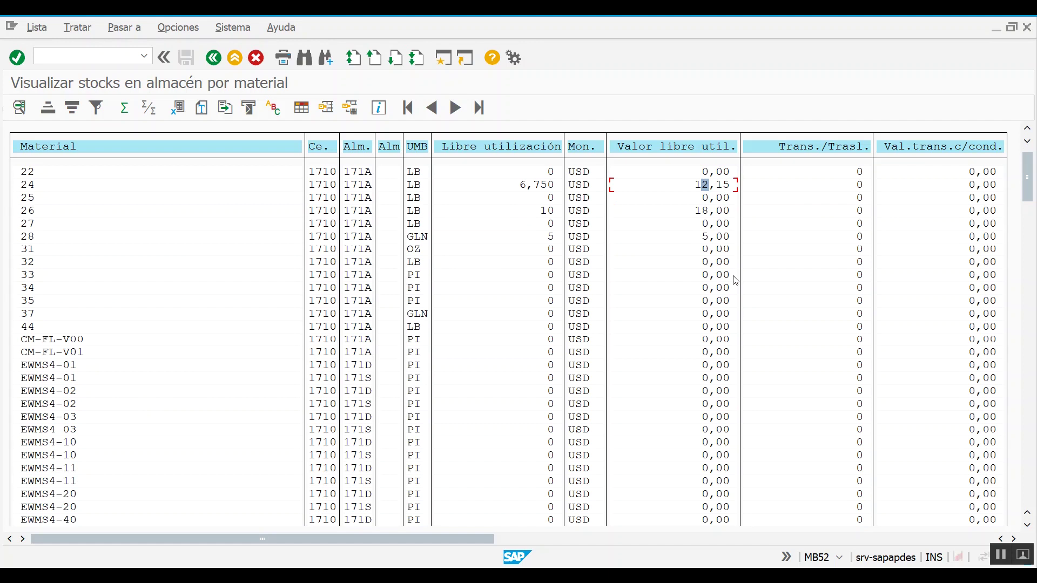
left_click(1033, 338)
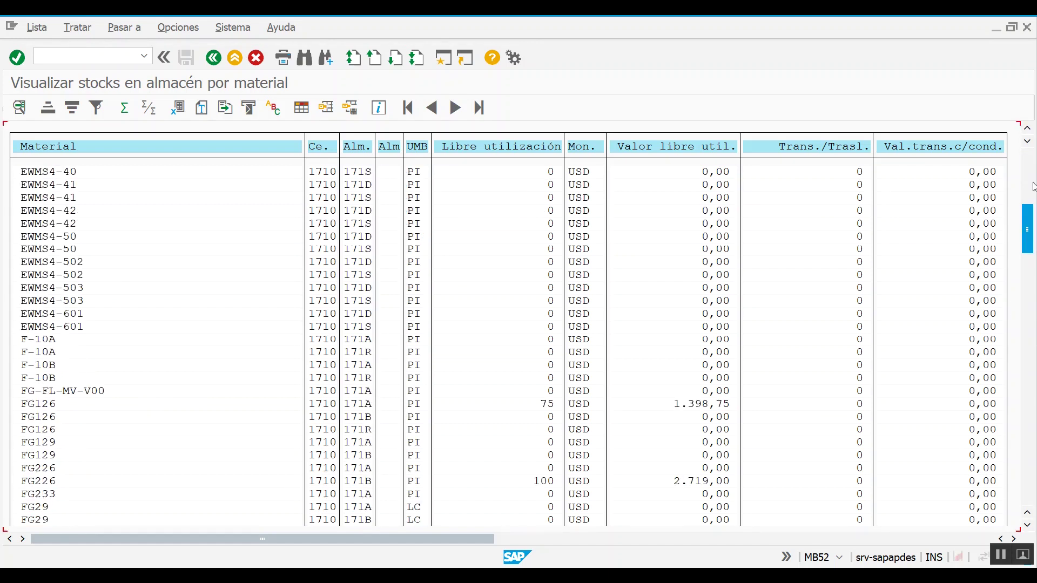
left_click_drag(1032, 232, 1033, 172)
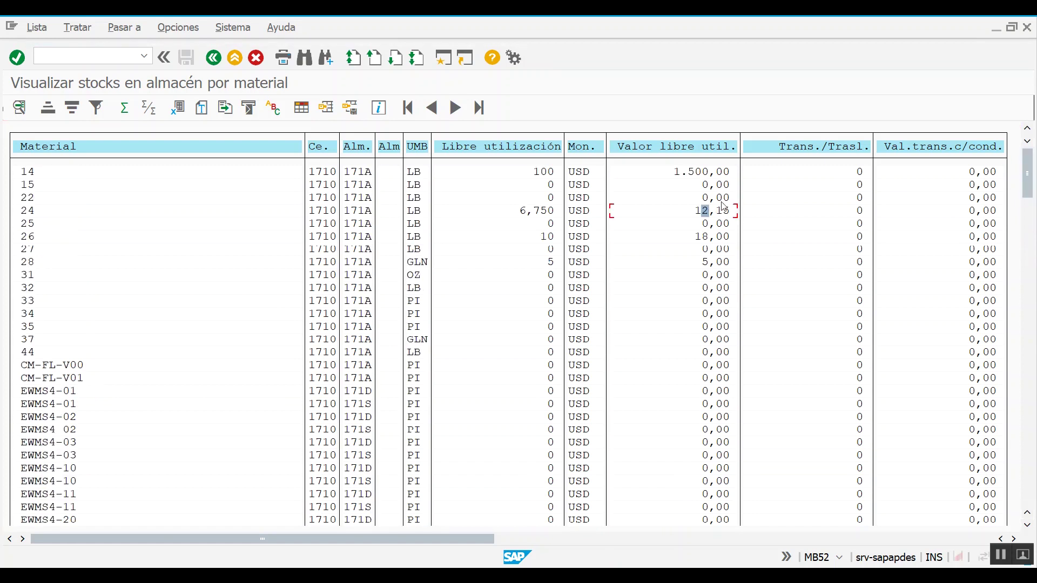
- Block-select the material numbers from 14 to 44 in the Material column and copy them to the clipboard
left_click(46, 174)
left_click(46, 199)
left_click(31, 172)
left_click(70, 213)
key("ctrl+y")
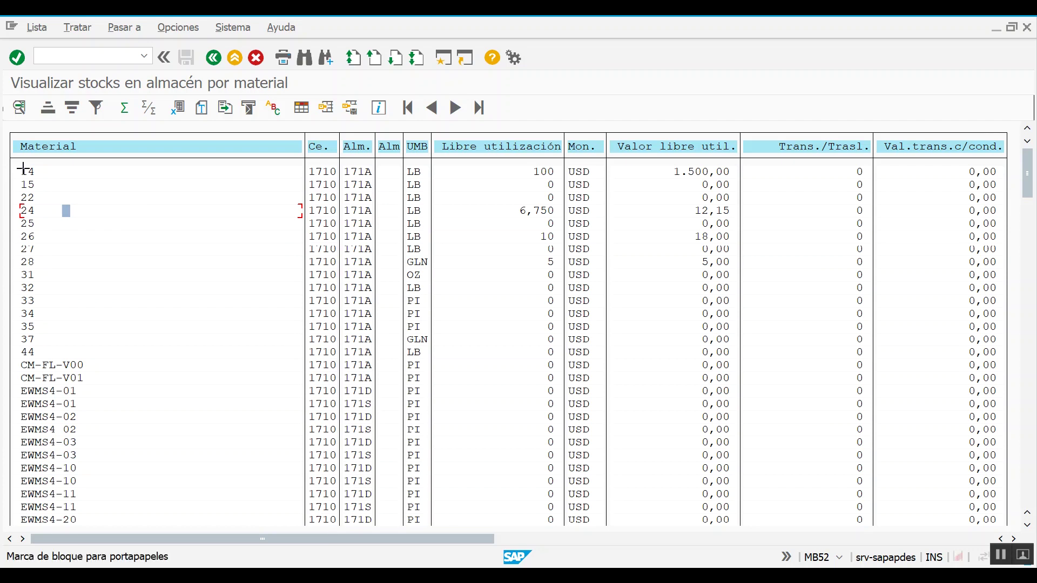
left_click_drag(22, 169, 43, 354)
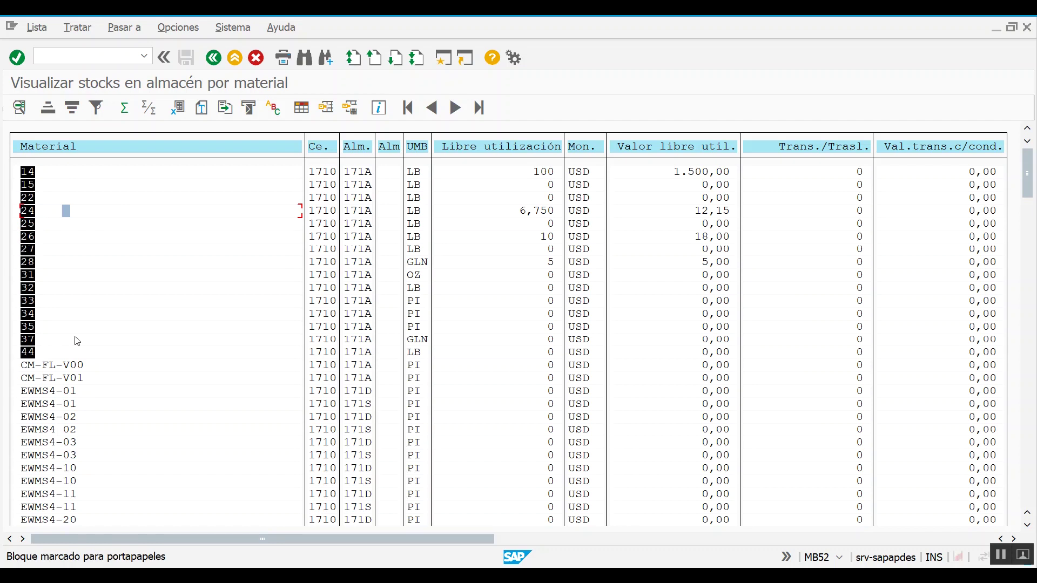
key("ctrl+c")
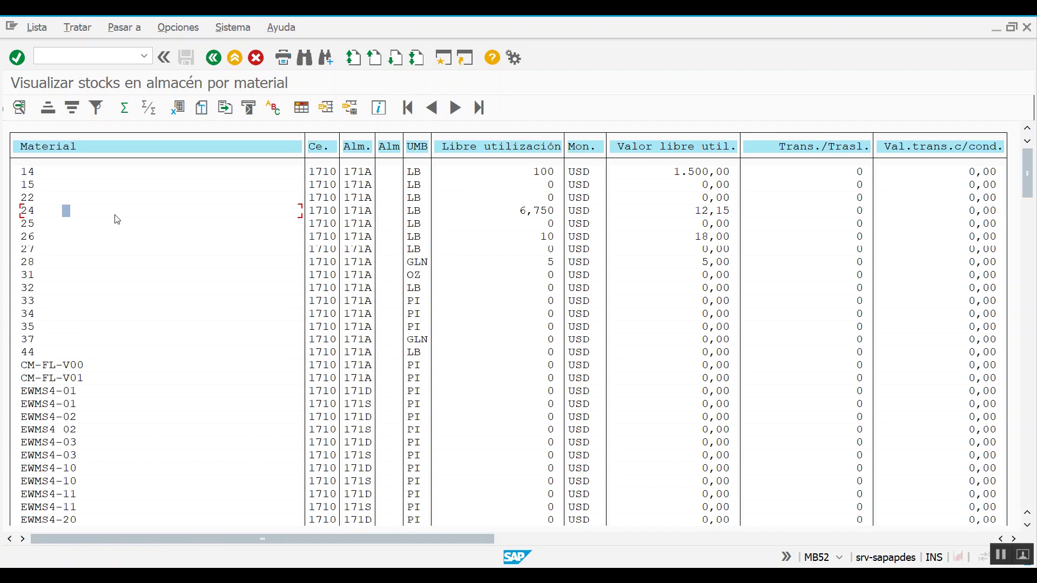
- Return to the selection screen and open the multiple selection for Material
left_click(214, 58)
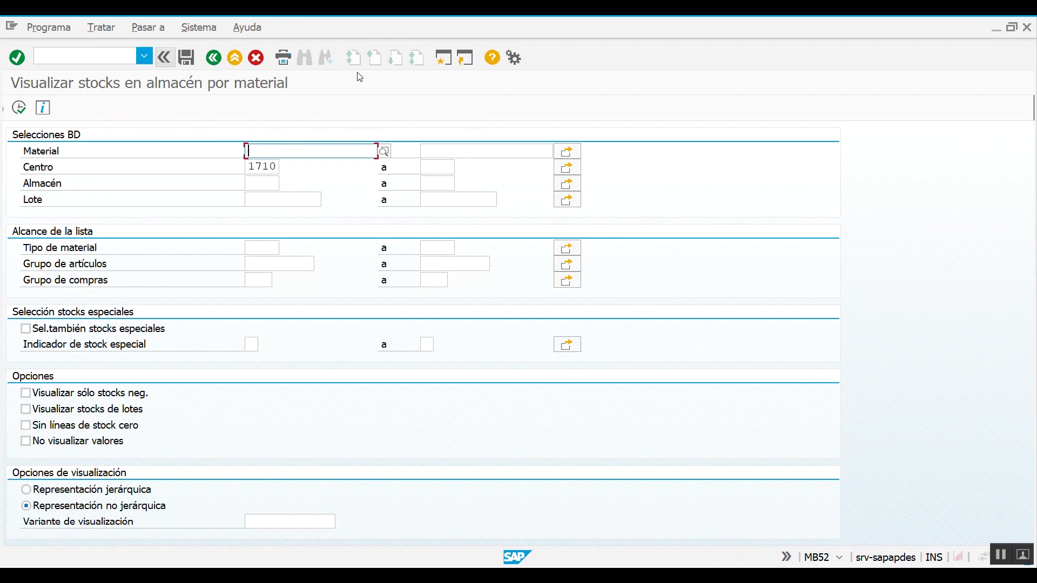
left_click(568, 151)
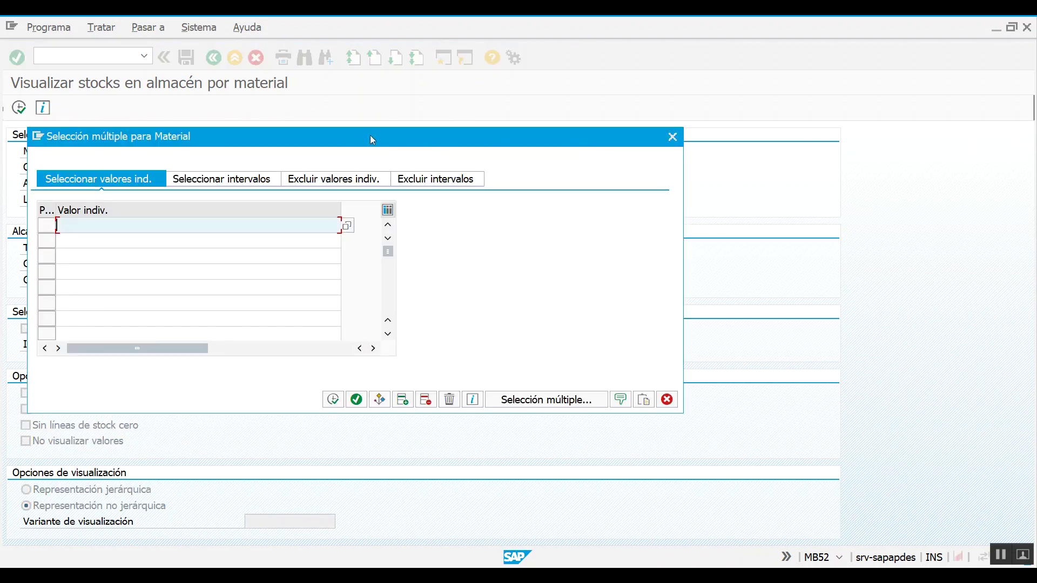
- Examine the individual-value and interval selection options for Material, including the Límite inferior and Límite superior fields
left_click(304, 199)
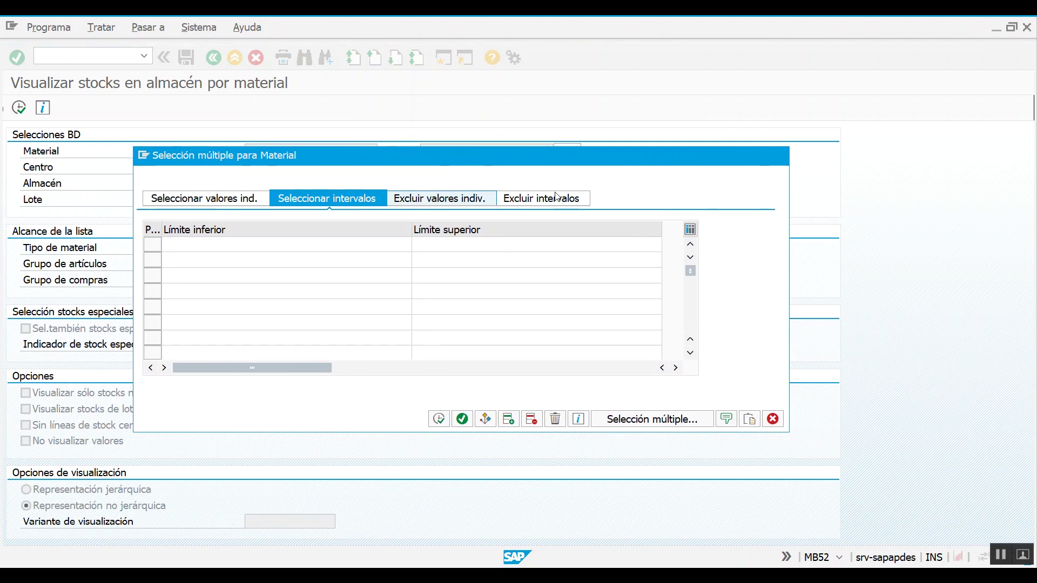
left_click(482, 200)
left_click(222, 200)
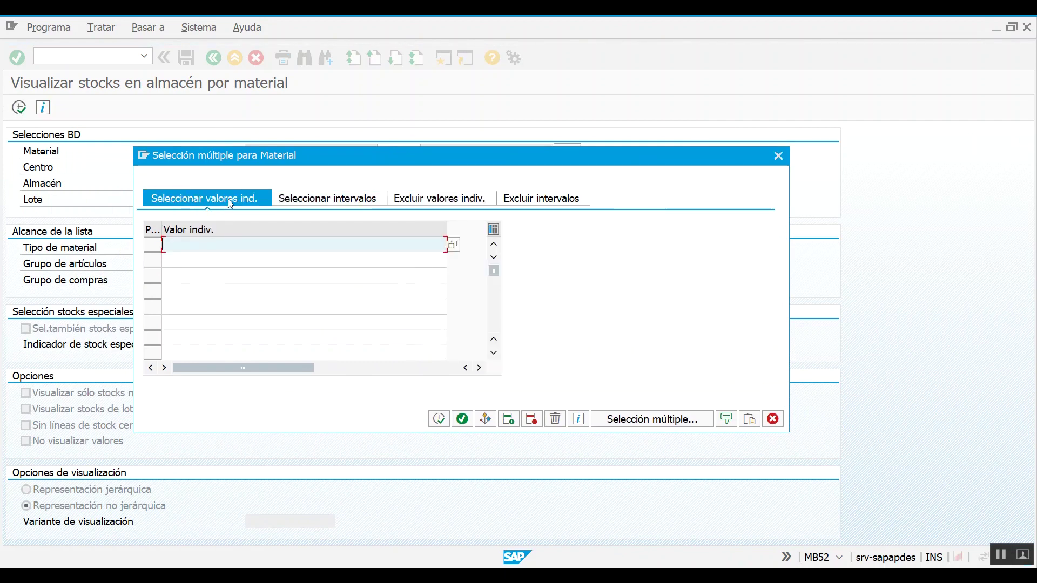
left_click(331, 201)
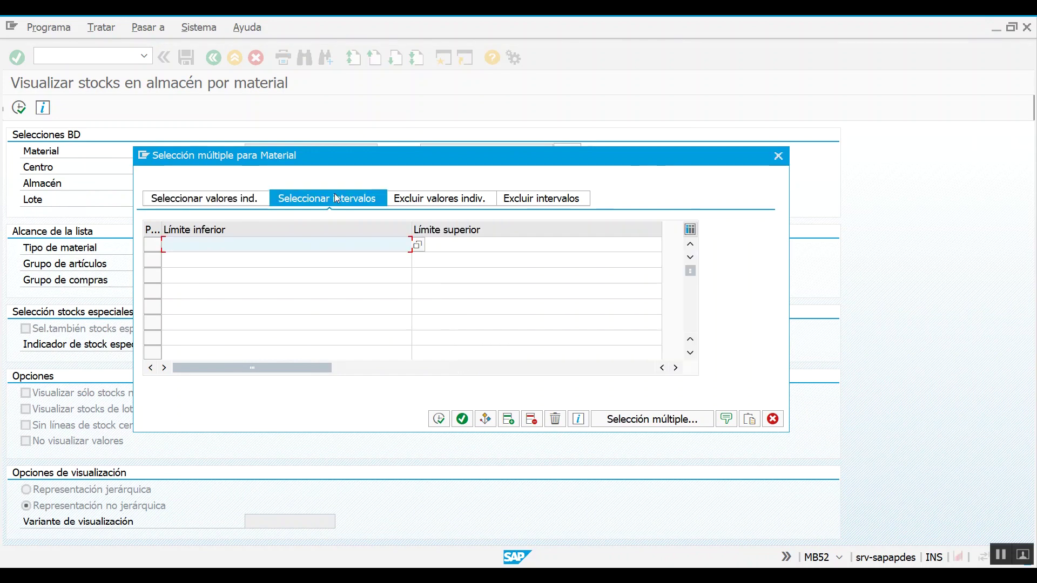
left_click(510, 246)
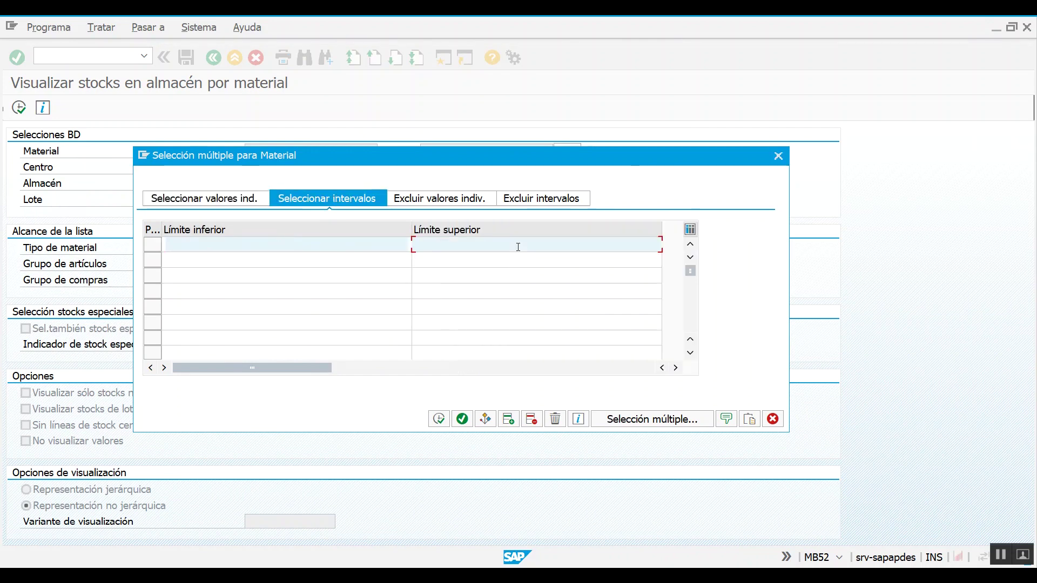
left_click(354, 244)
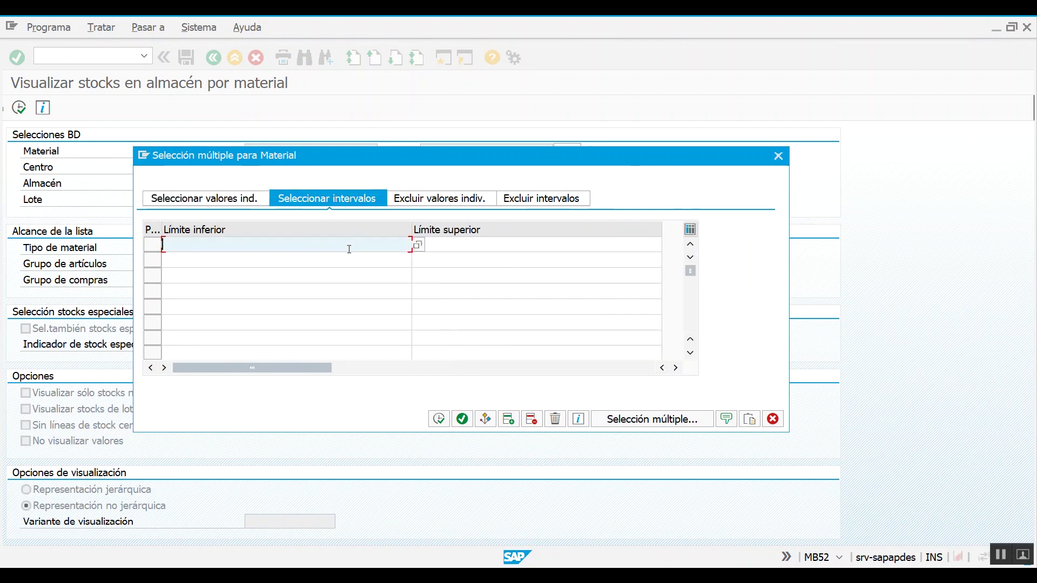
left_click(440, 244)
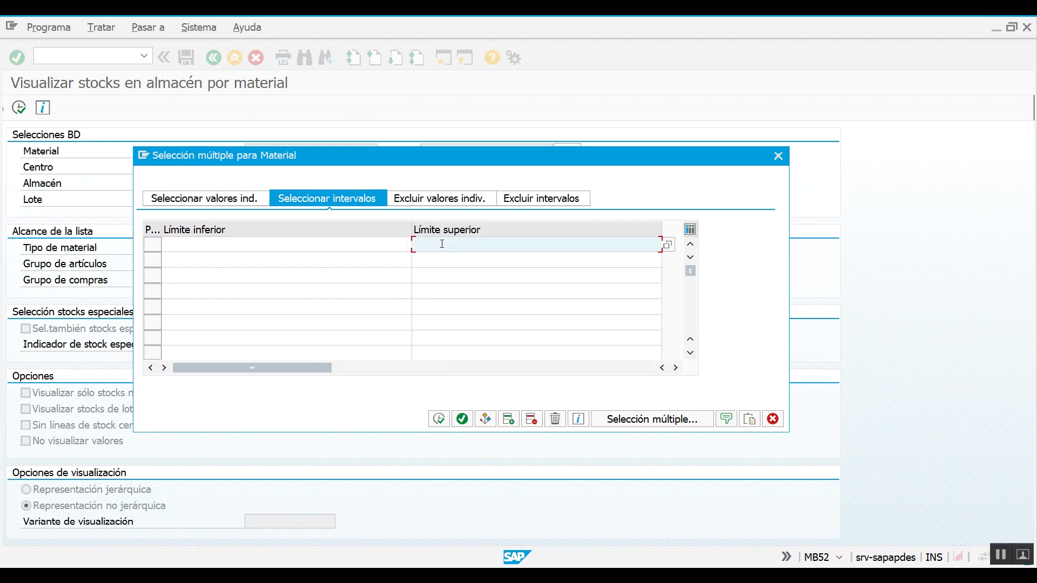
left_click(271, 246)
left_click(480, 245)
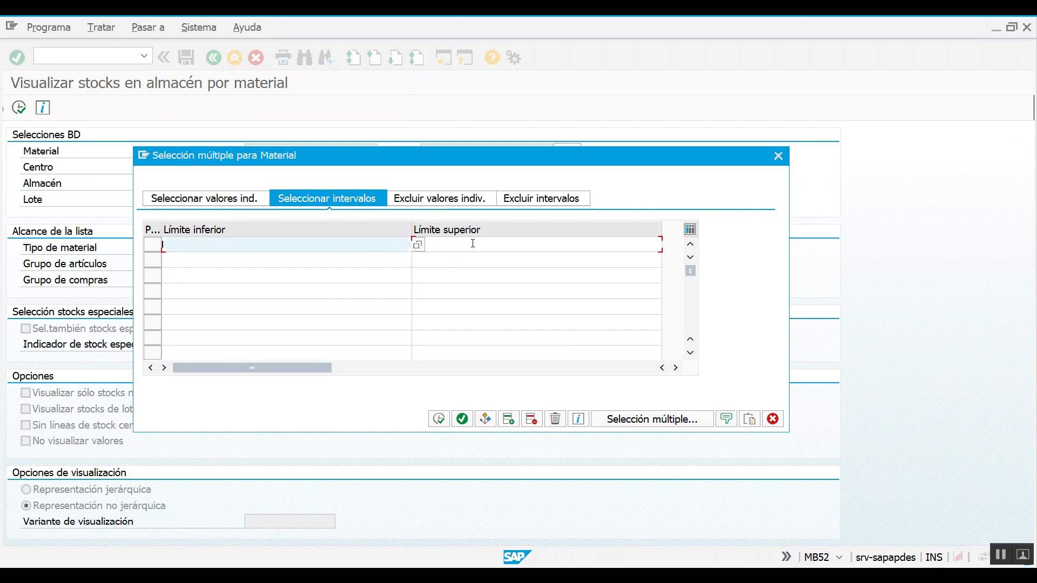
left_click(358, 244)
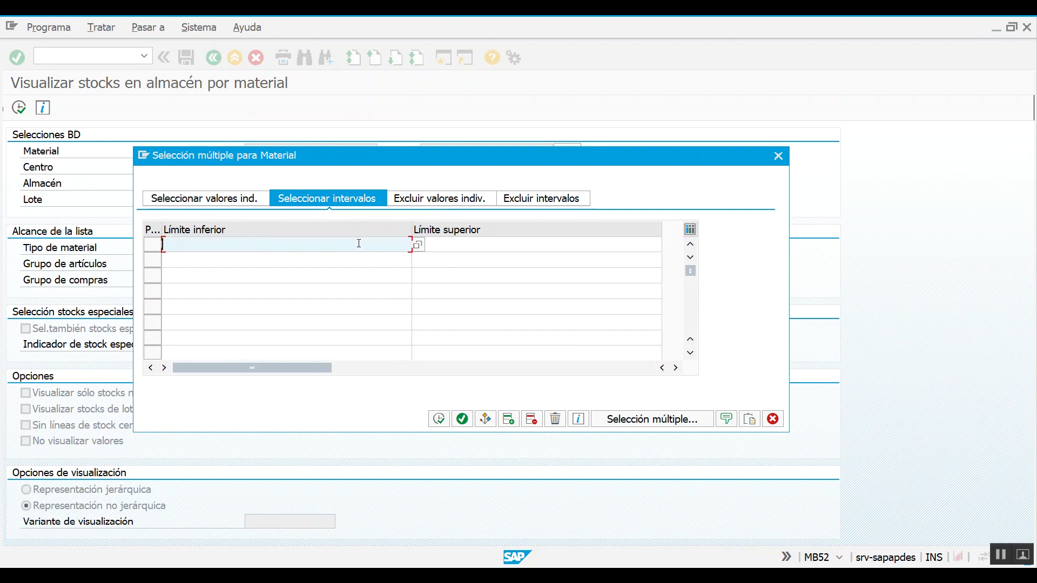
left_click(469, 254)
left_click(445, 245)
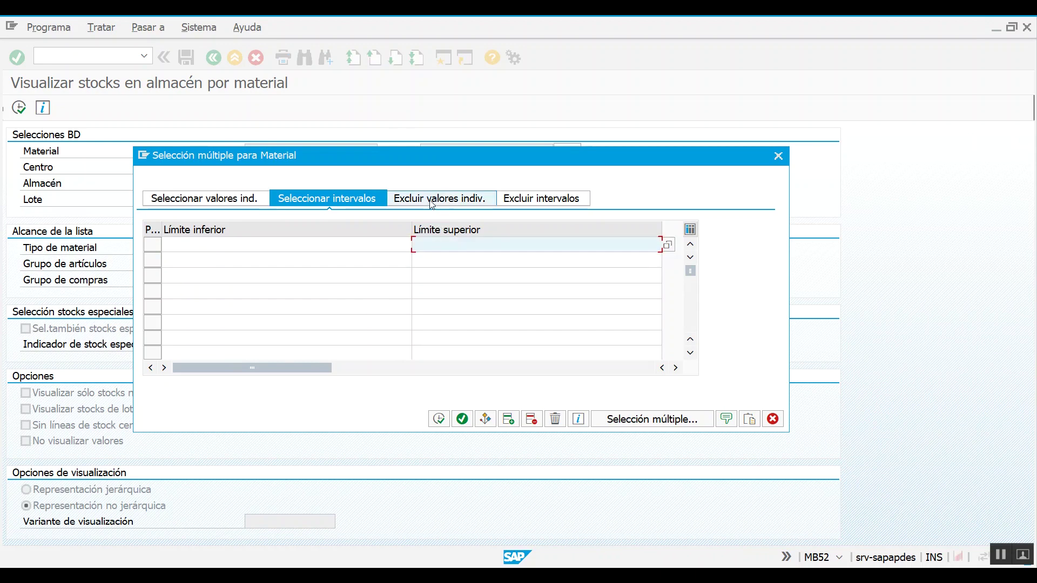
- Examine the options for excluding individual values and excluding intervals of materials in the multiple selection
left_click(434, 200)
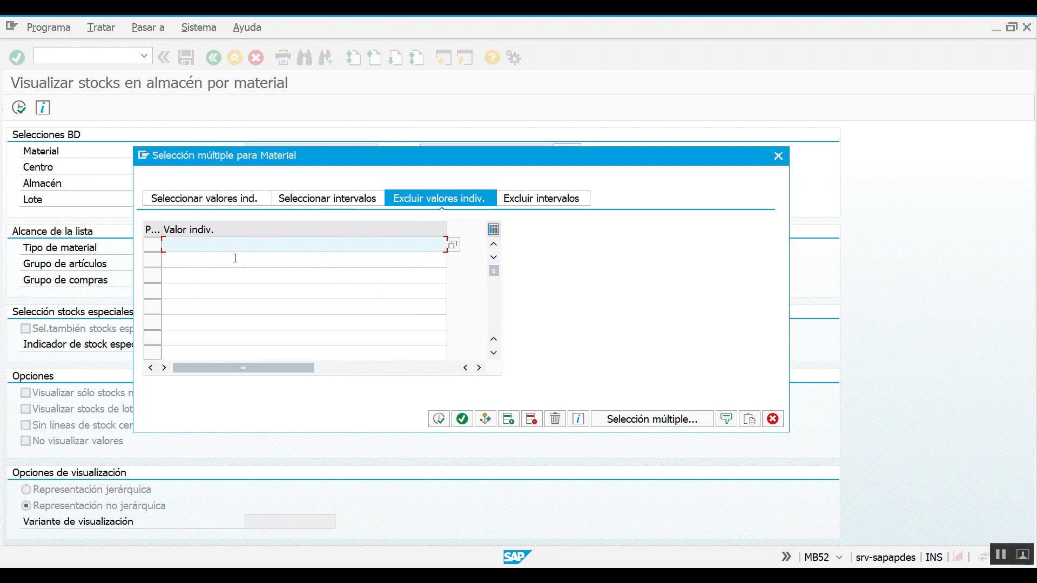
left_click(198, 199)
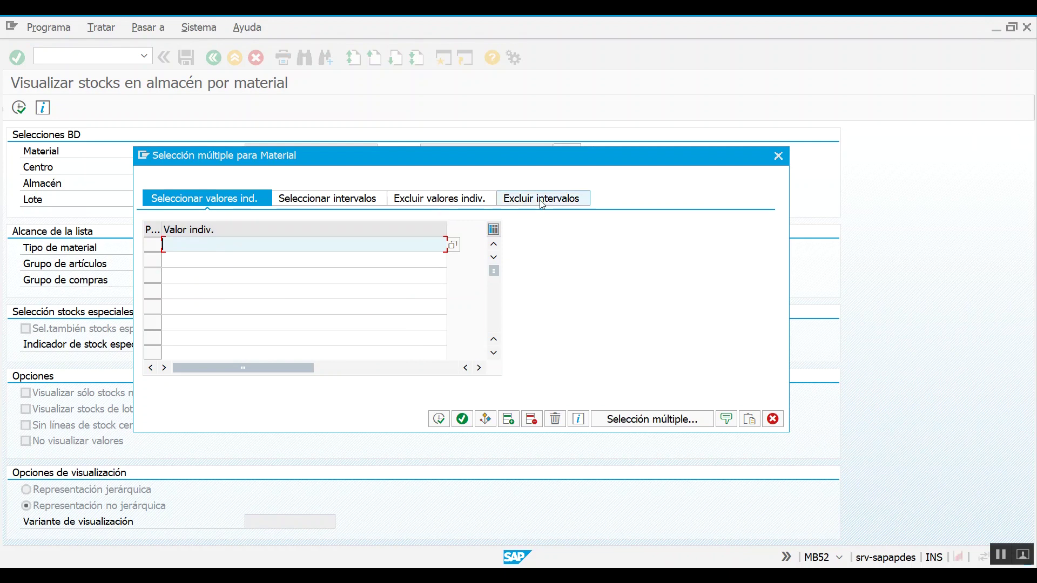
left_click(566, 197)
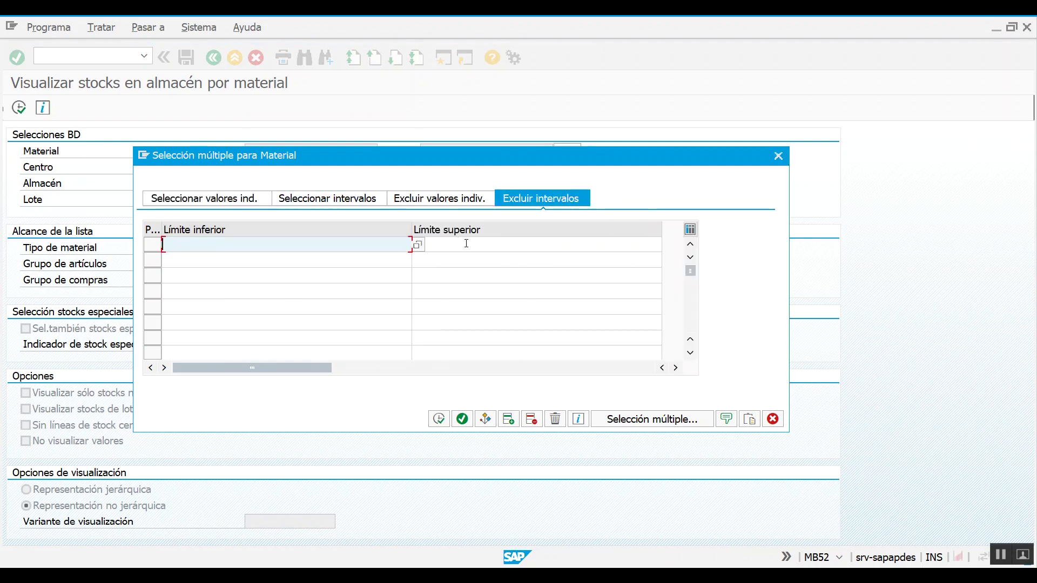
left_click(436, 246)
left_click(374, 246)
left_click(444, 246)
left_click(361, 246)
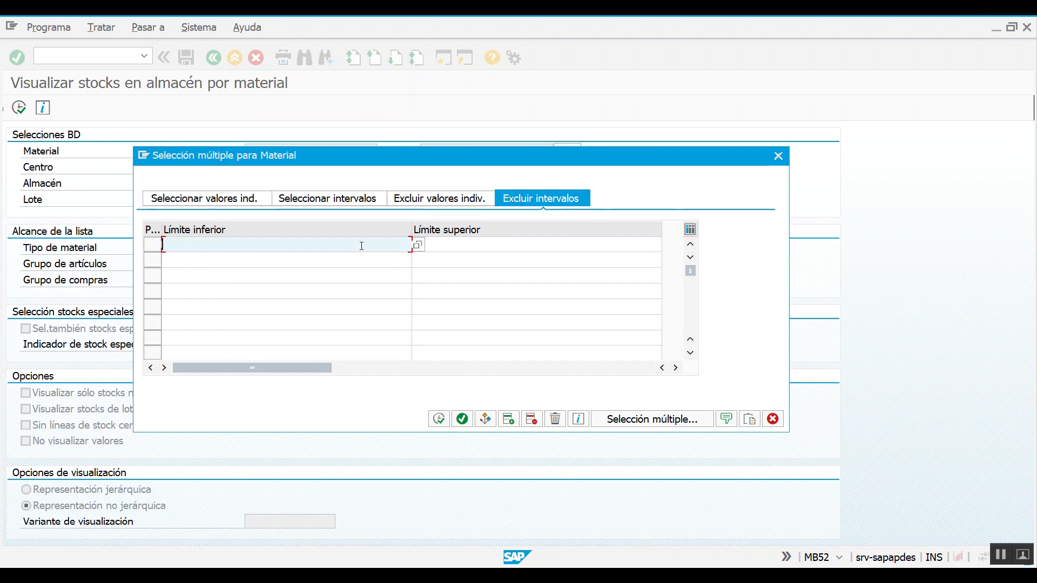
- Paste the copied material numbers as individual values to select and accept the multiple selection
left_click(201, 199)
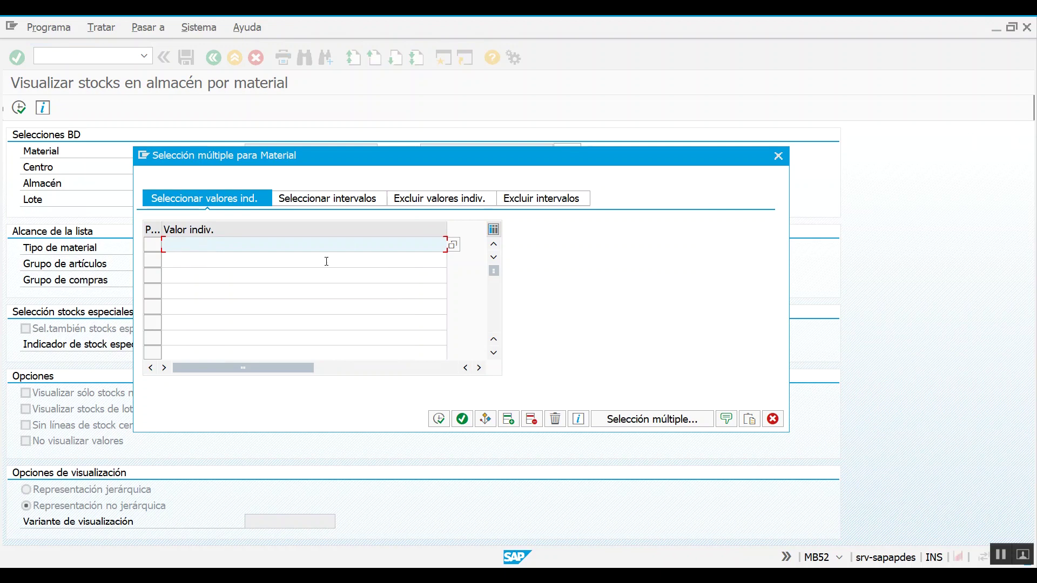
left_click(748, 419)
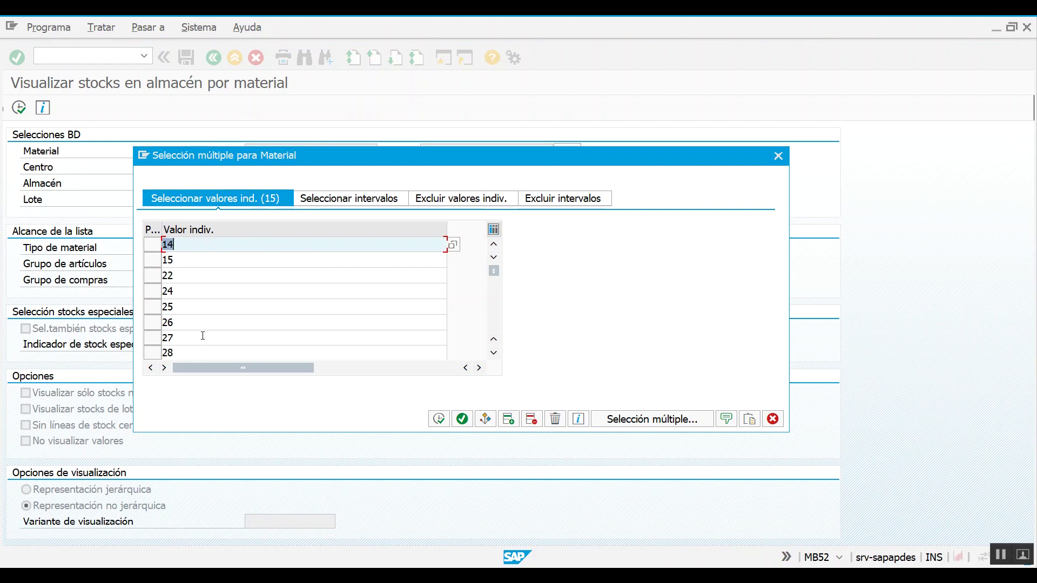
left_click(438, 419)
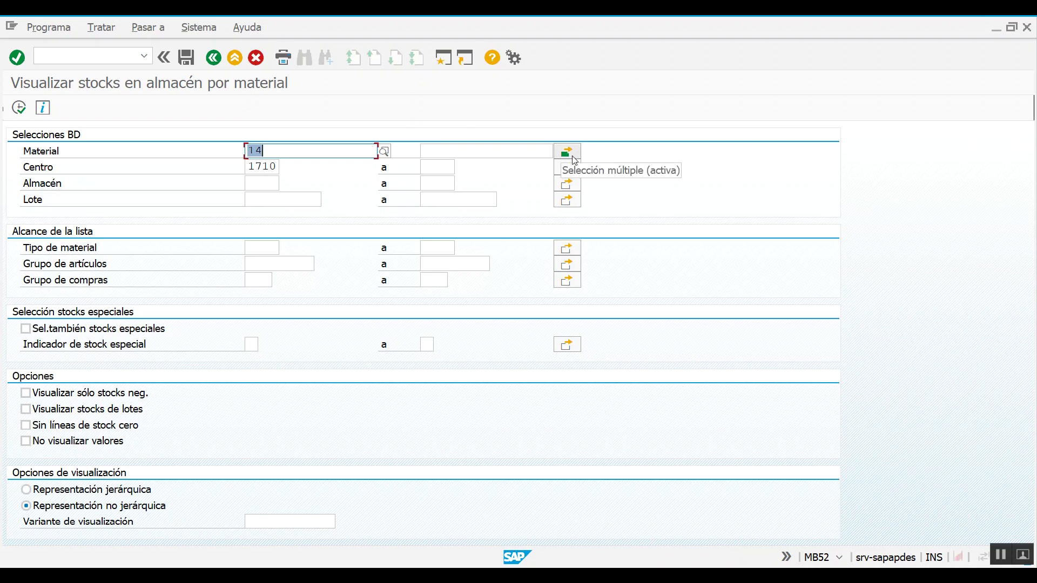
- Run the stock report for the selected materials and check the materials listed in it
left_click(19, 111)
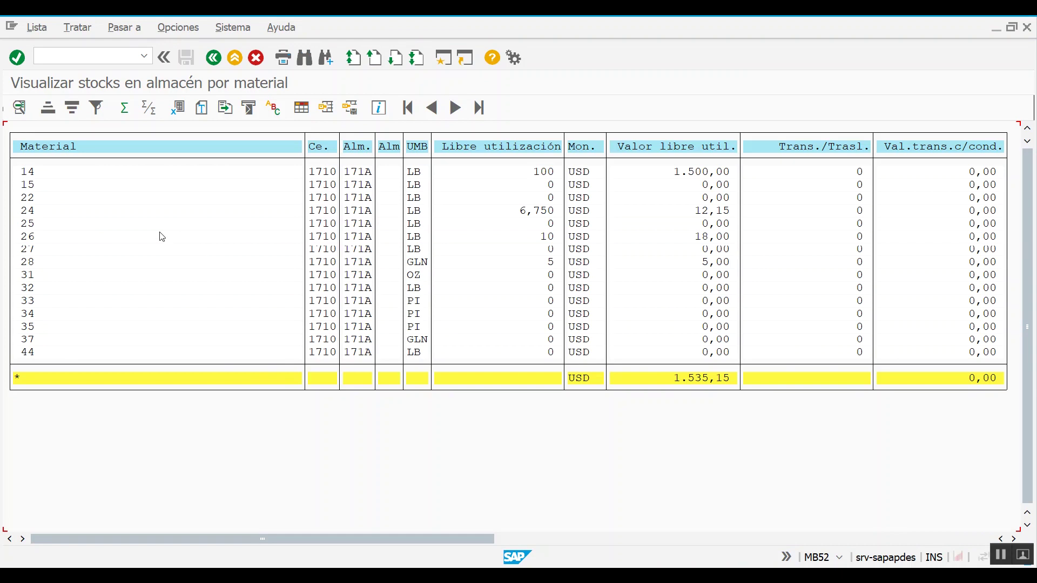
left_click(43, 172)
left_click(62, 202)
left_click(64, 281)
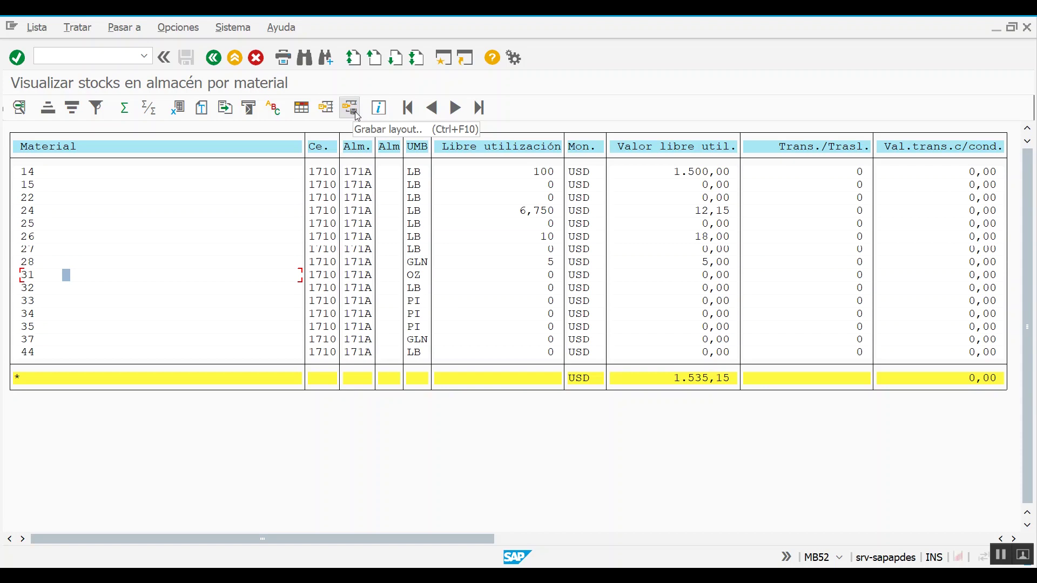
- Open the layout settings of the stock list and hide the PB a nivel almacén column
left_click(304, 109)
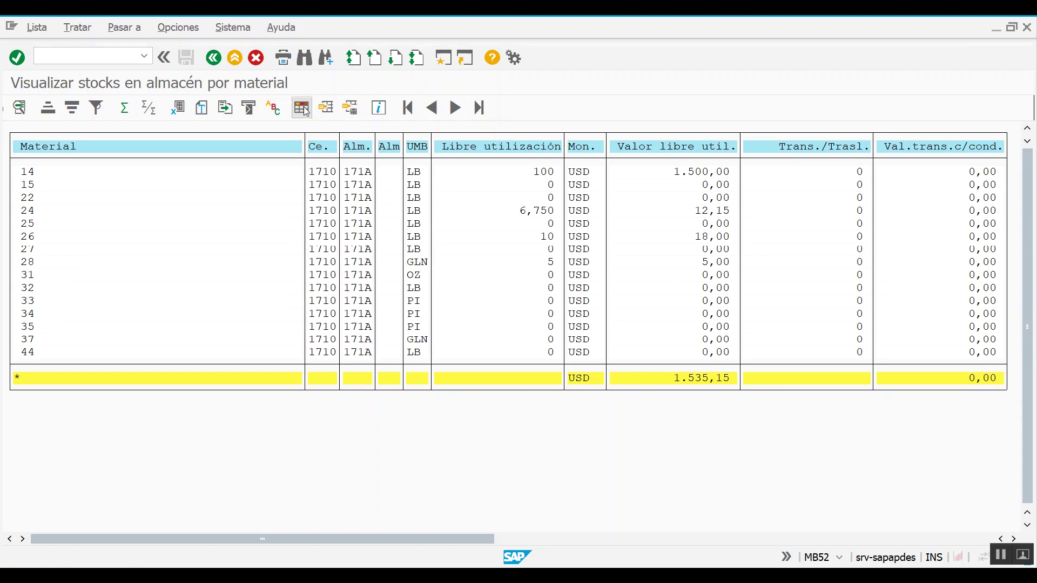
left_click_drag(255, 137, 491, 185)
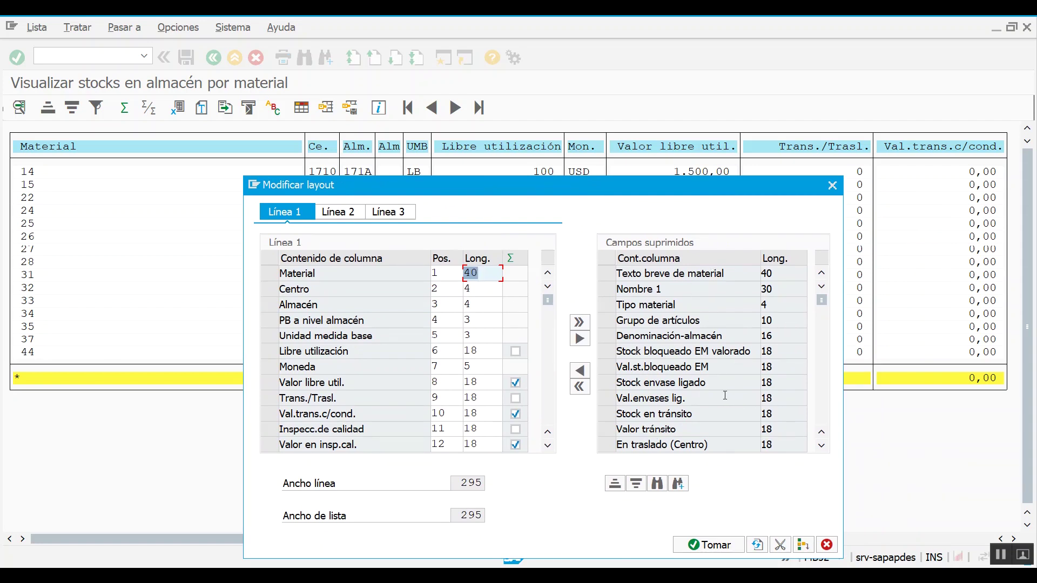
left_click_drag(471, 189, 428, 203)
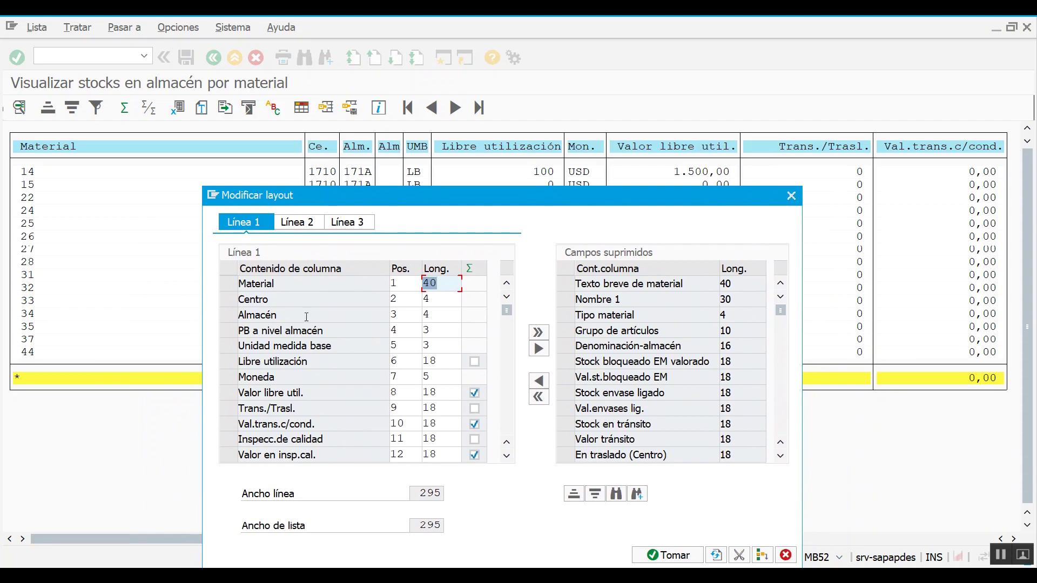
left_click(227, 334)
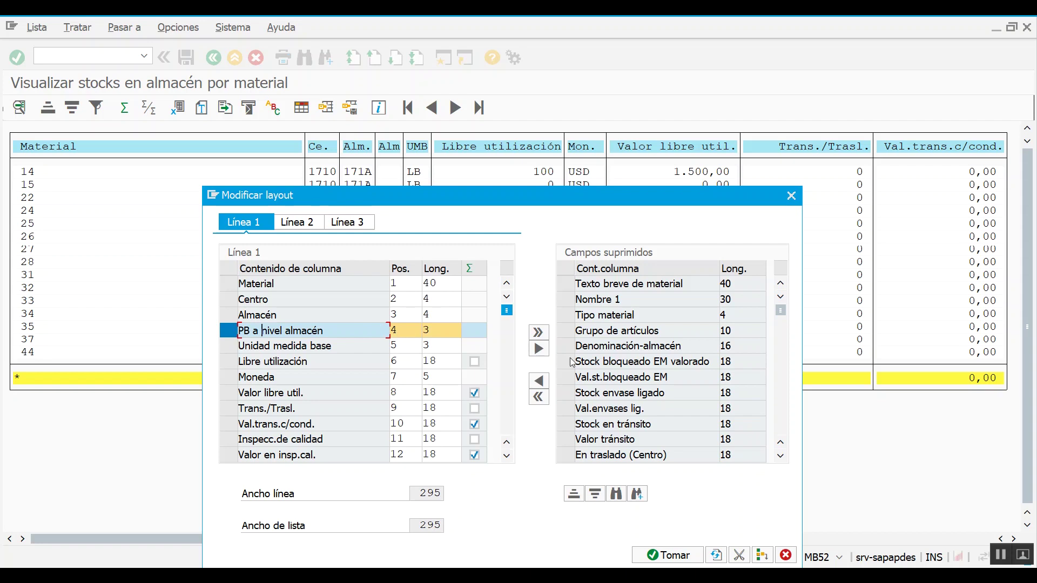
left_click(541, 349)
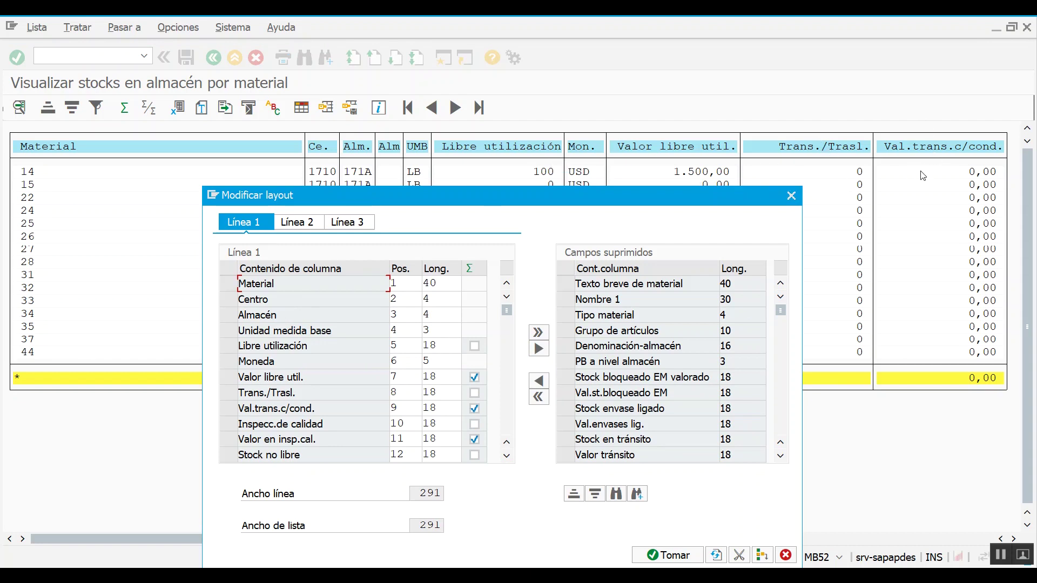
- Hide the Valor libre util. and Trans./Trasl. columns and apply the modified layout to the list
left_click(229, 378)
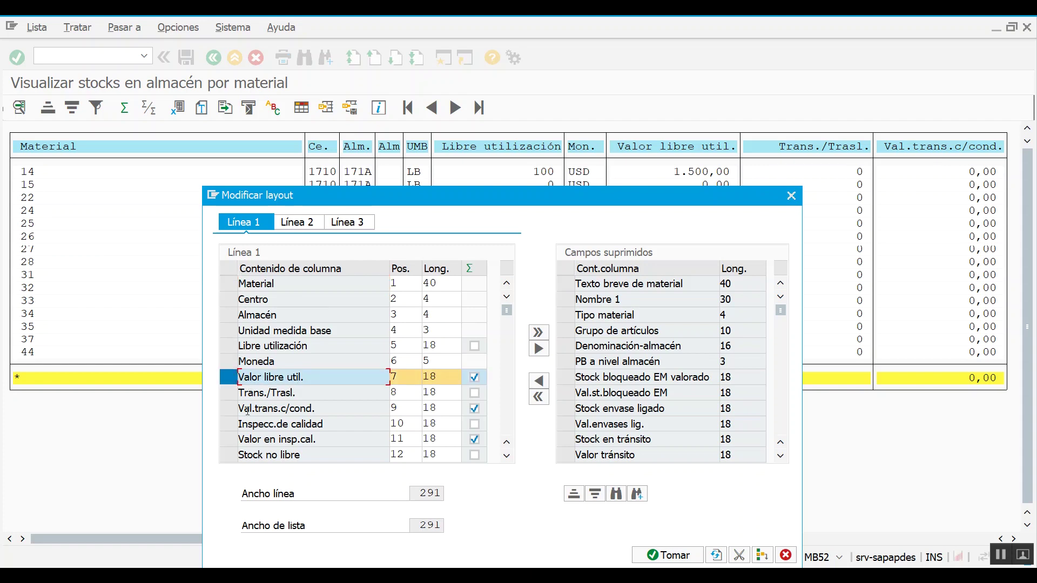
left_click(229, 394)
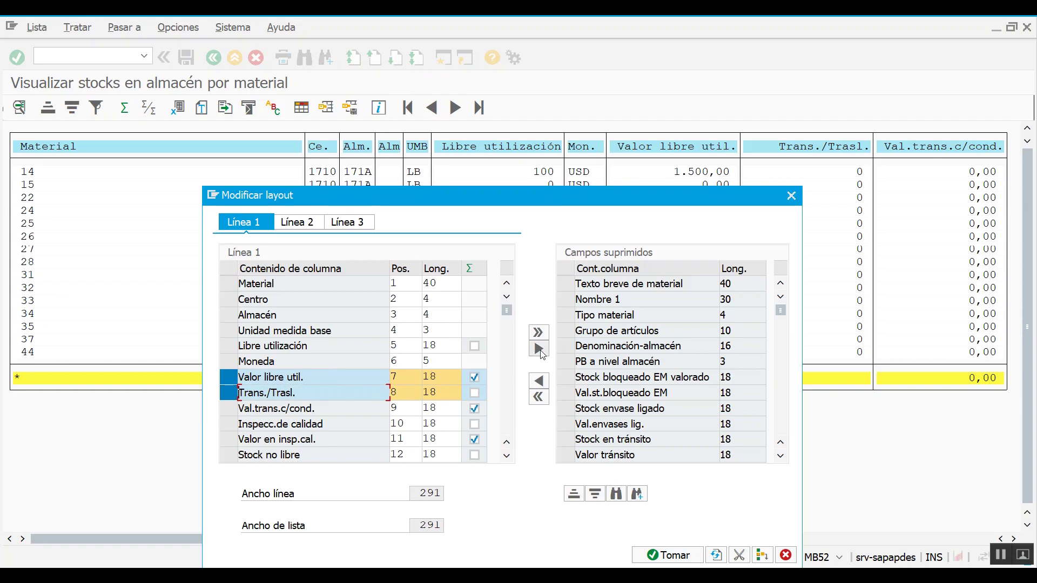
left_click(539, 348)
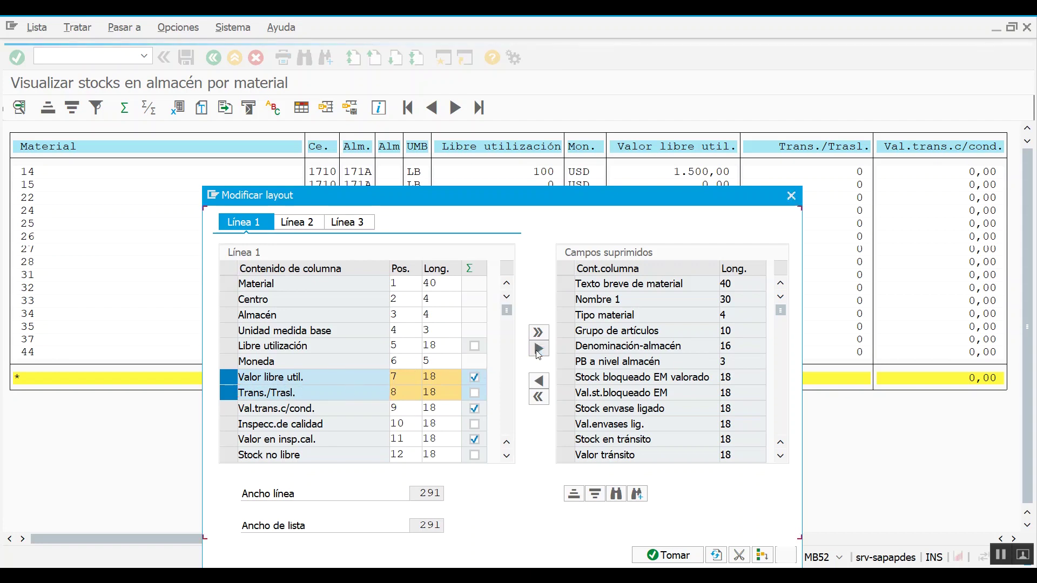
left_click(668, 555)
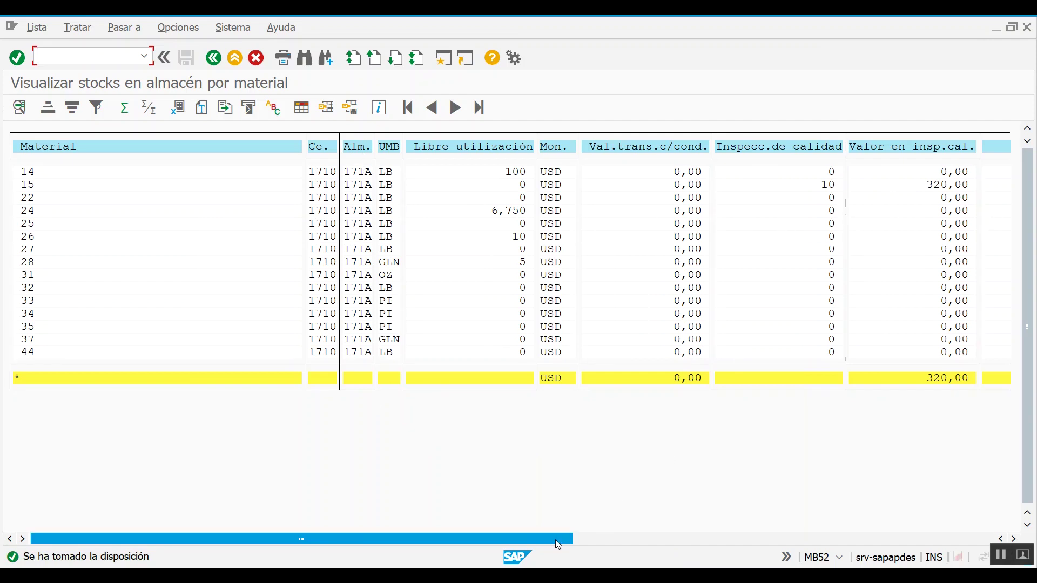
- Save the current list layout as Reporte1 with the description "Reporte de stocks"
left_click_drag(555, 540, 435, 529)
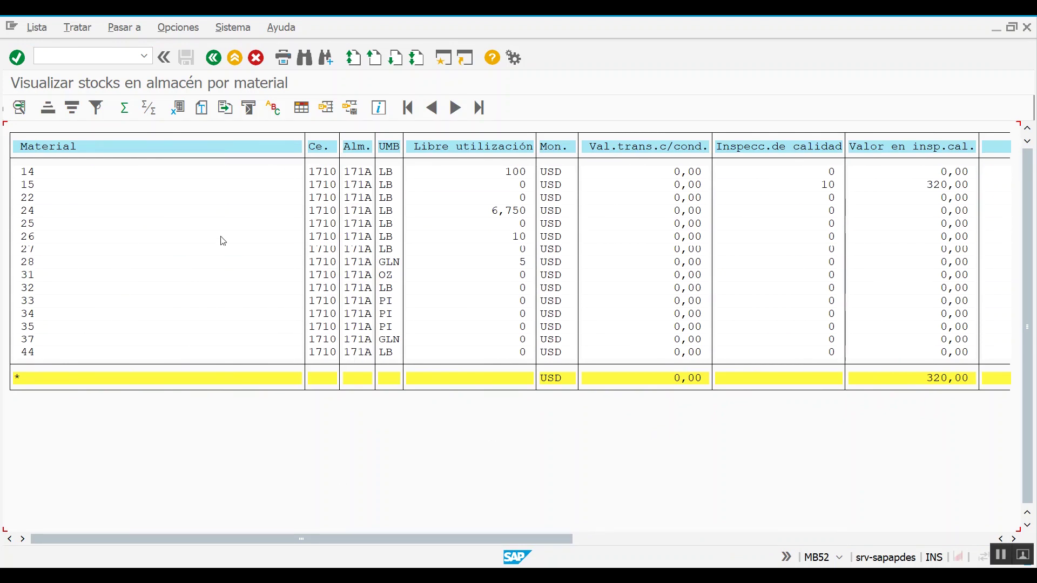
left_click(353, 110)
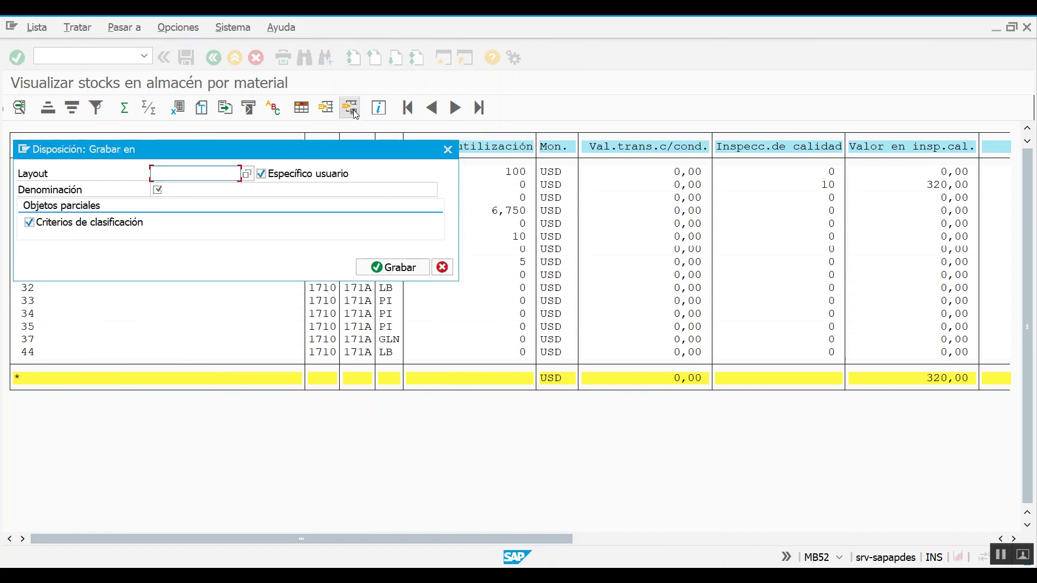
left_click_drag(181, 145, 497, 227)
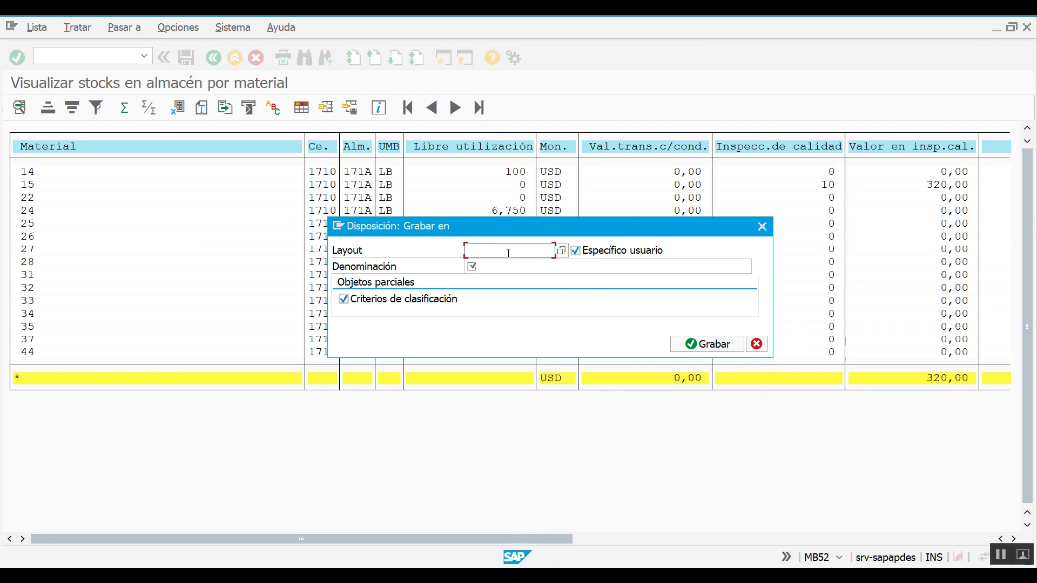
type("erp")
key("BackSpace")
type("porte1")
left_click(520, 267)
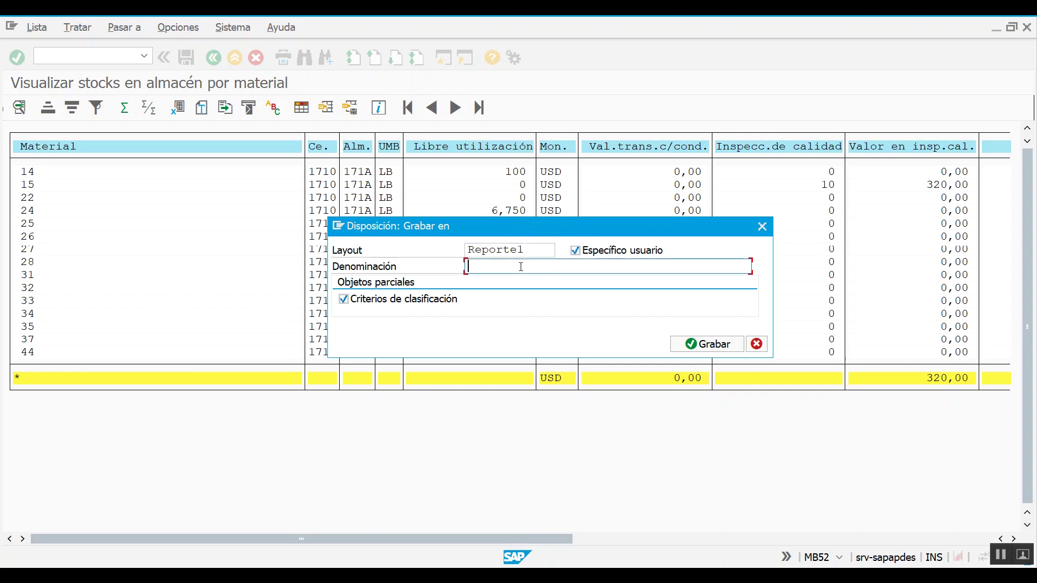
type("Reporte de stocks")
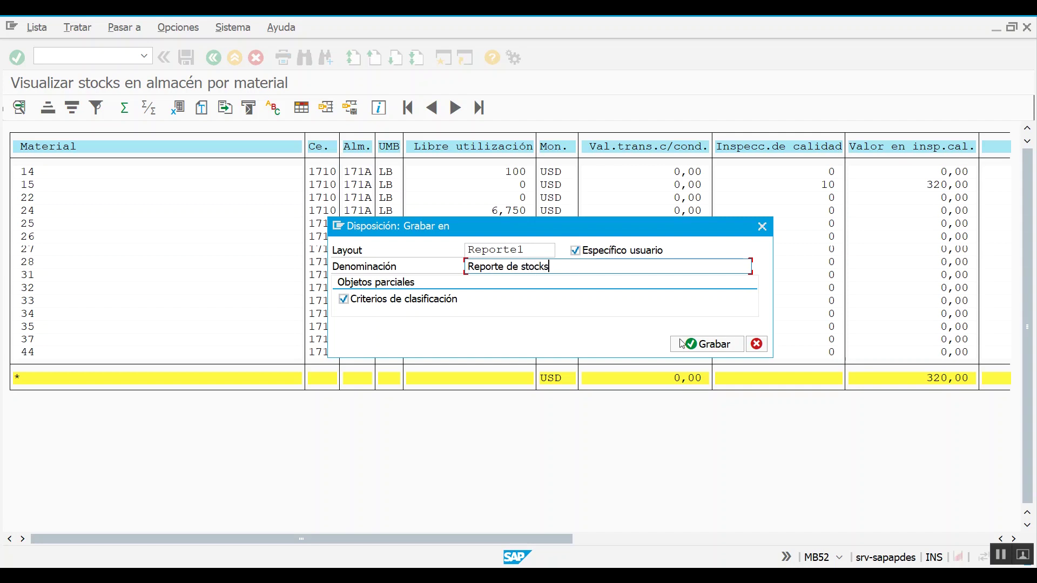
left_click(709, 344)
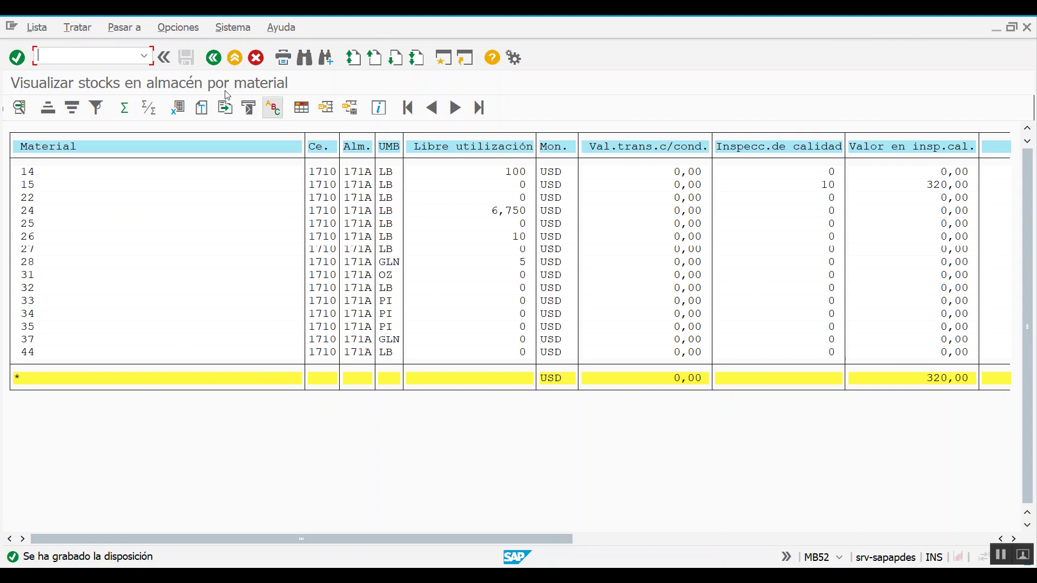
- Return to the selection screen and run the stock report again without a display variant
left_click(218, 63)
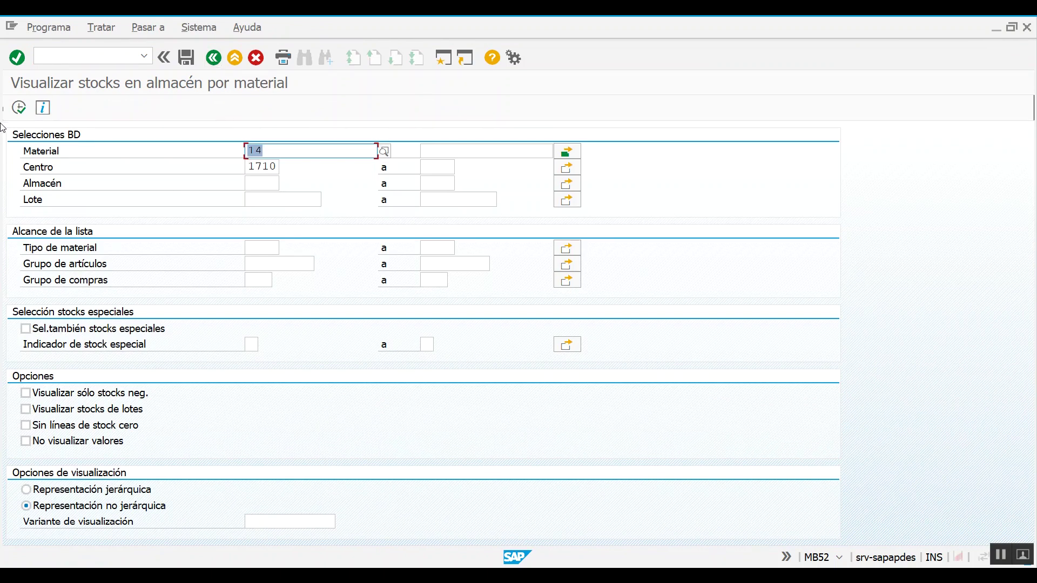
left_click(18, 108)
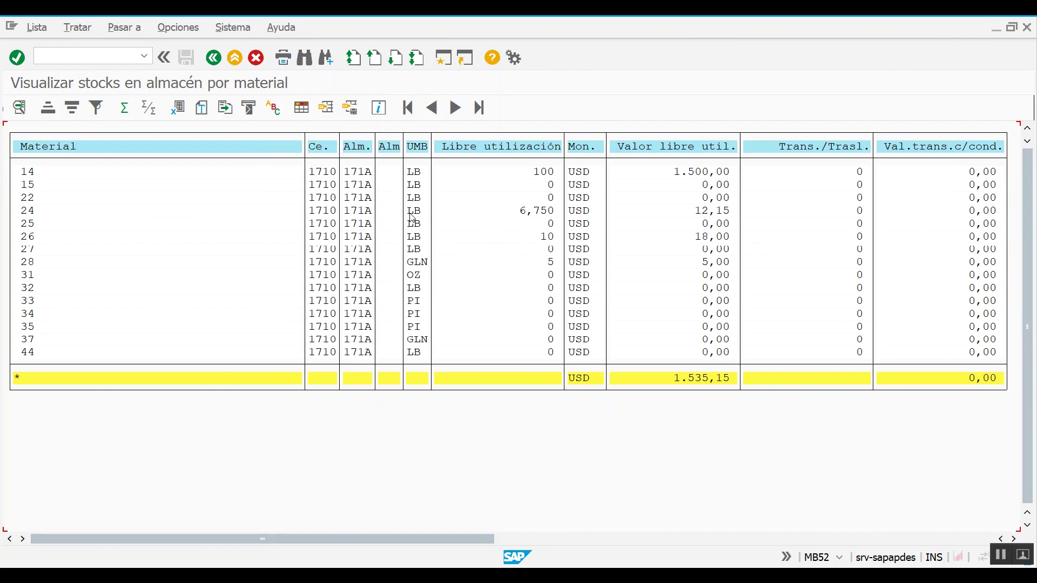
- Apply the saved REPORTE1 layout (Reporte de stocks) to the stock list
left_click(326, 108)
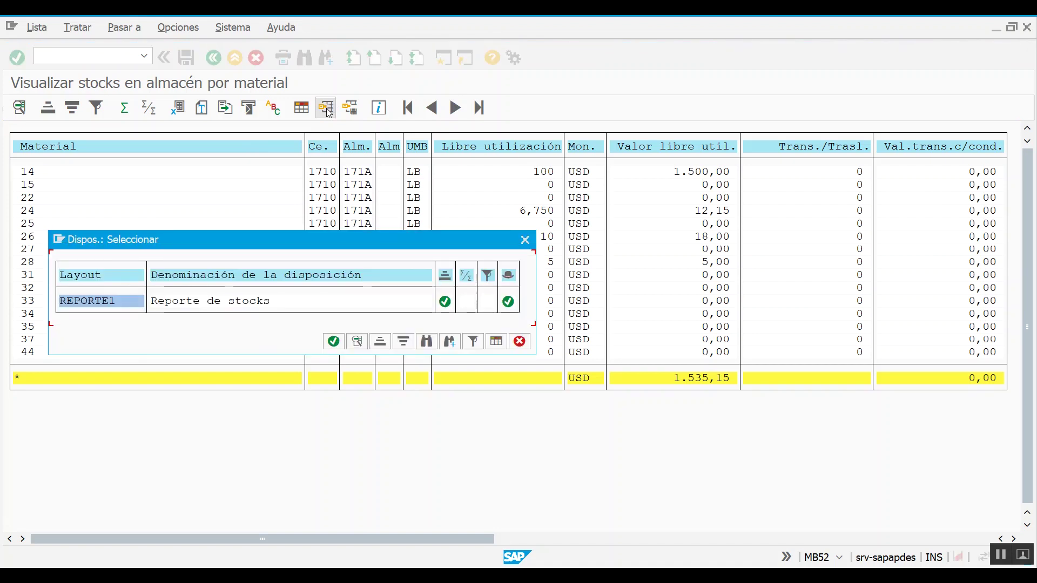
left_click(167, 301)
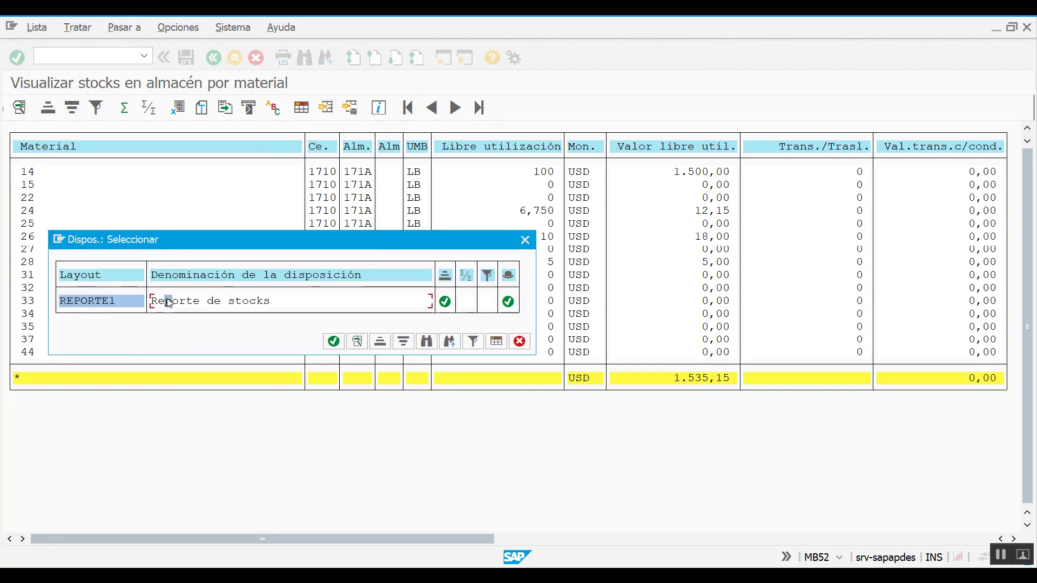
double_click(127, 307)
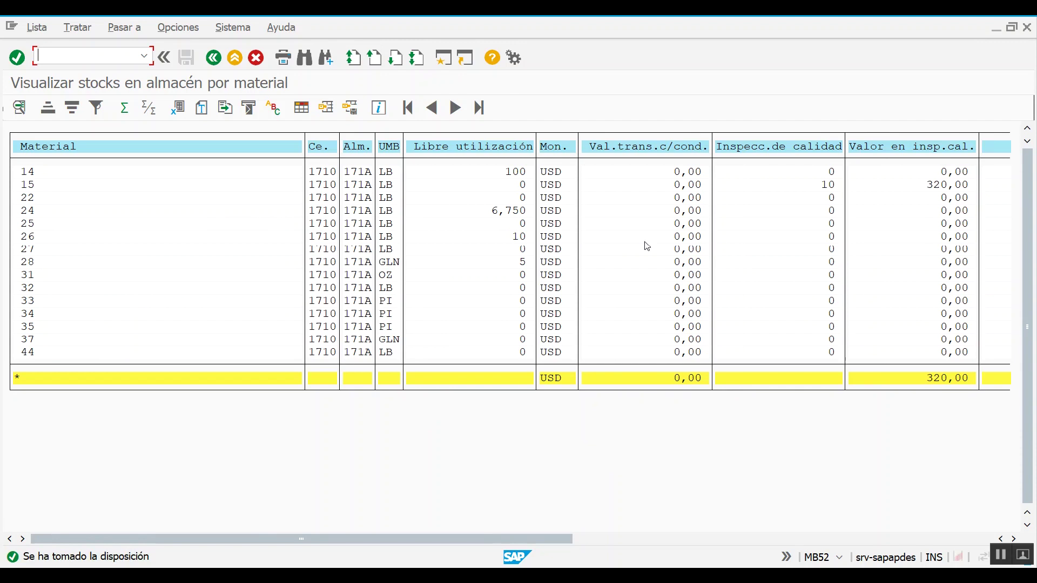
left_click(675, 380)
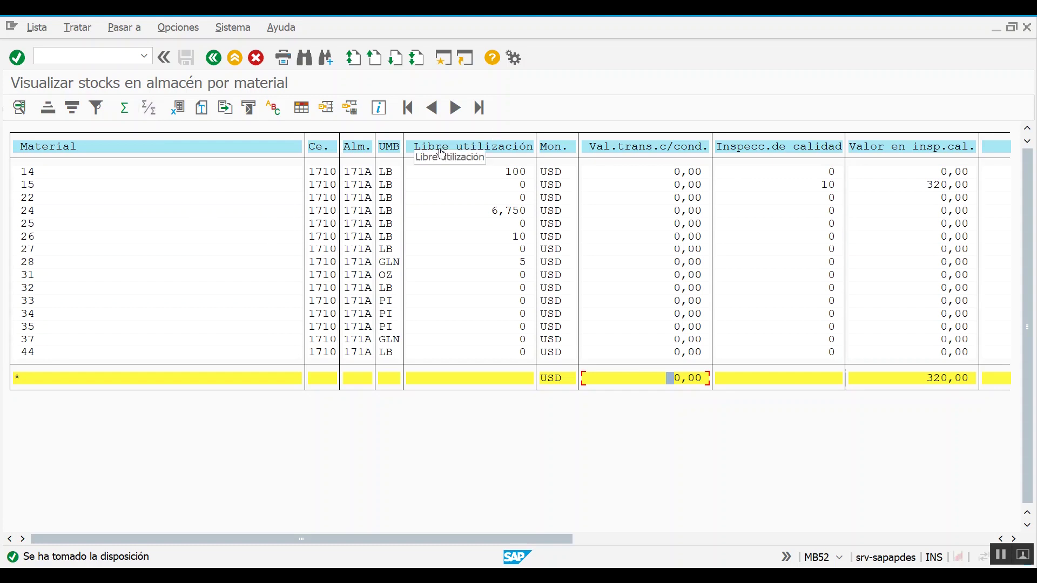
- Generate subtotals per material in the stock list, using the Material column
left_click(260, 151)
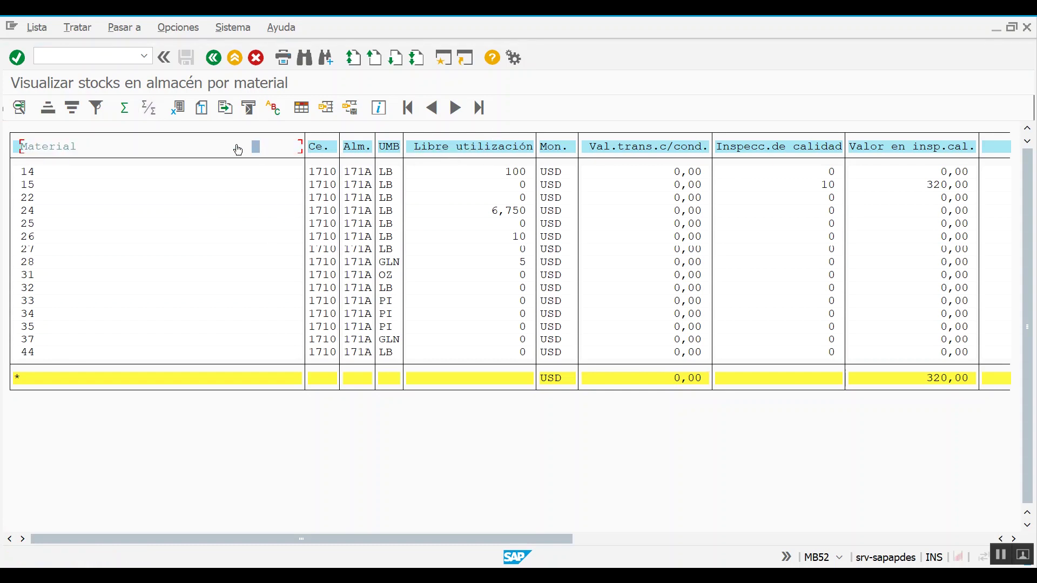
left_click(151, 108)
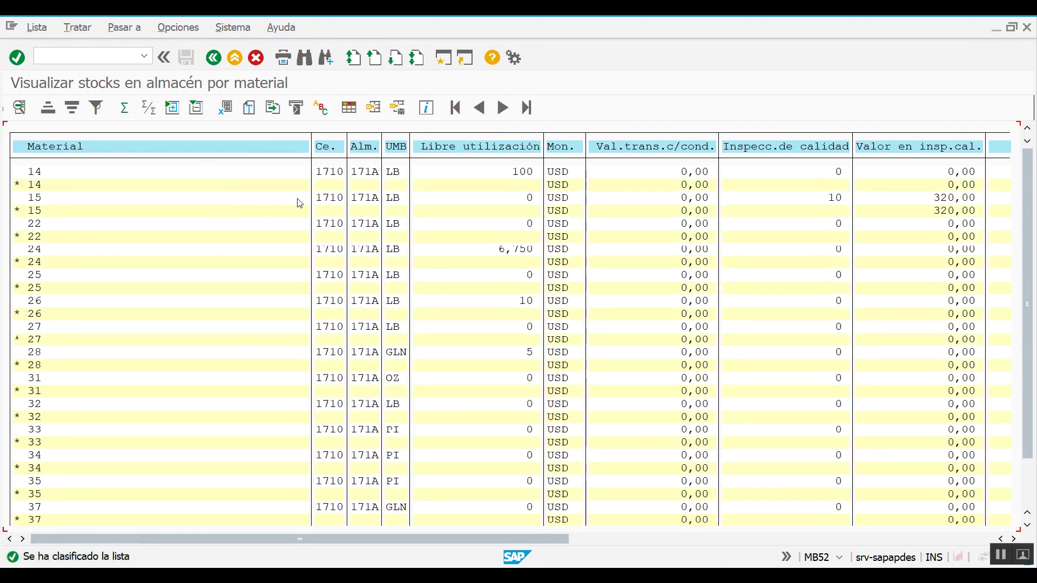
left_click(94, 187)
left_click(559, 187)
- Add totals for the Libre utilización column and examine the sums per material
left_click(516, 149)
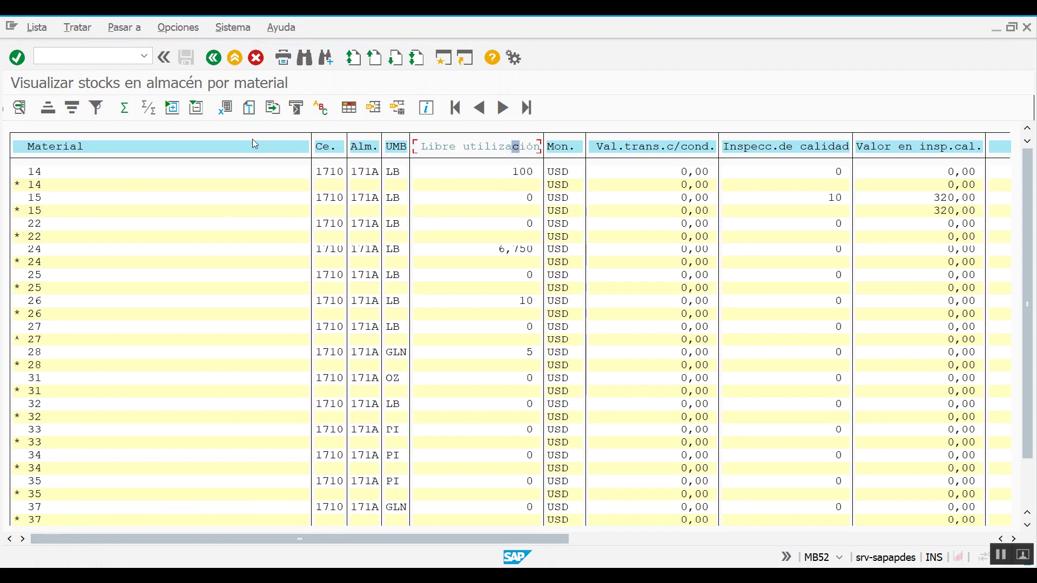
left_click(130, 112)
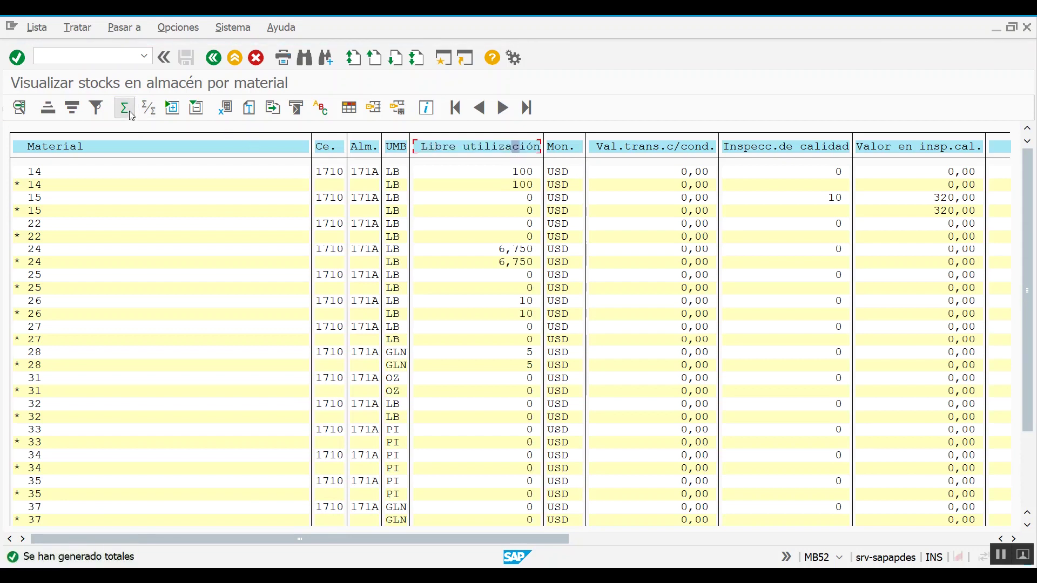
left_click(523, 186)
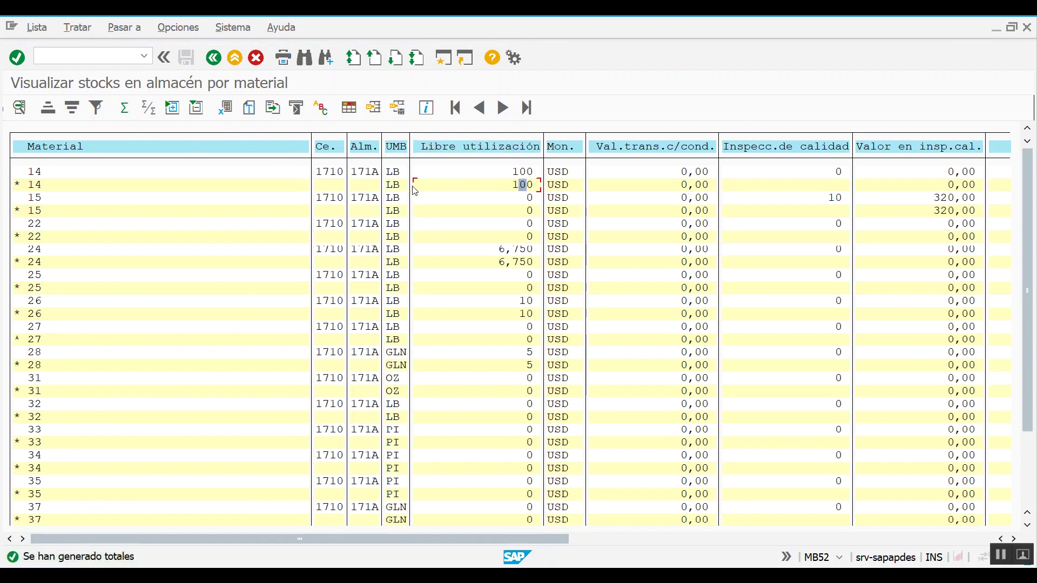
left_click(527, 197)
left_click(179, 190)
- Sort the stock list by Material in ascending order and re-sort it in descending order
left_click(106, 146)
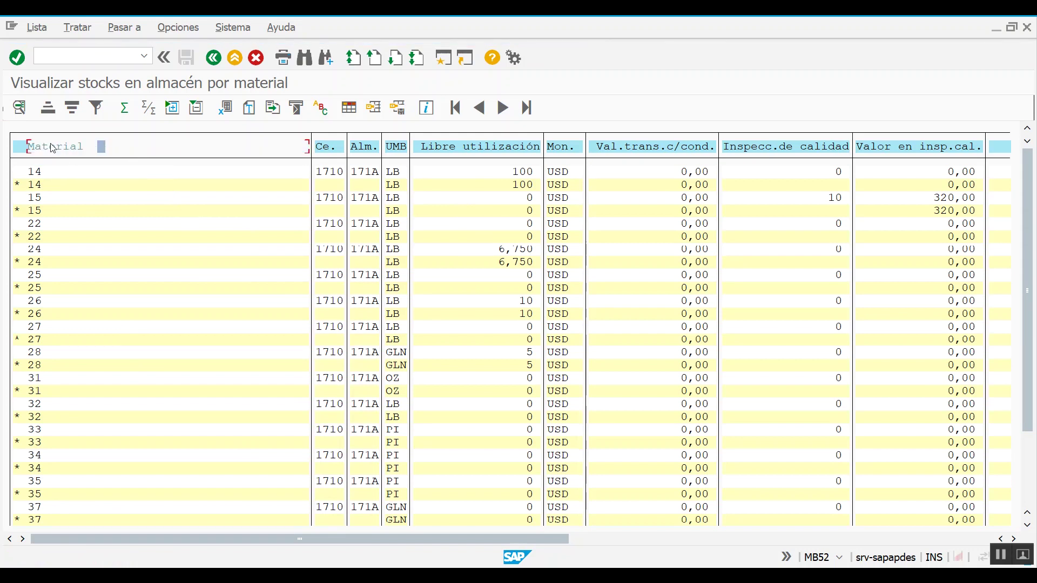
left_click(49, 110)
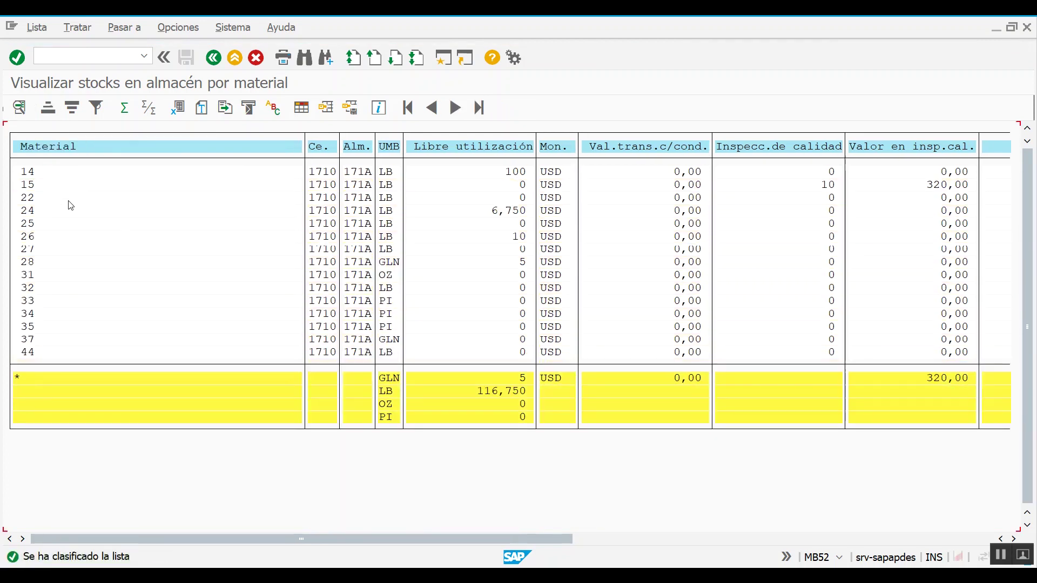
left_click(33, 198)
left_click(32, 352)
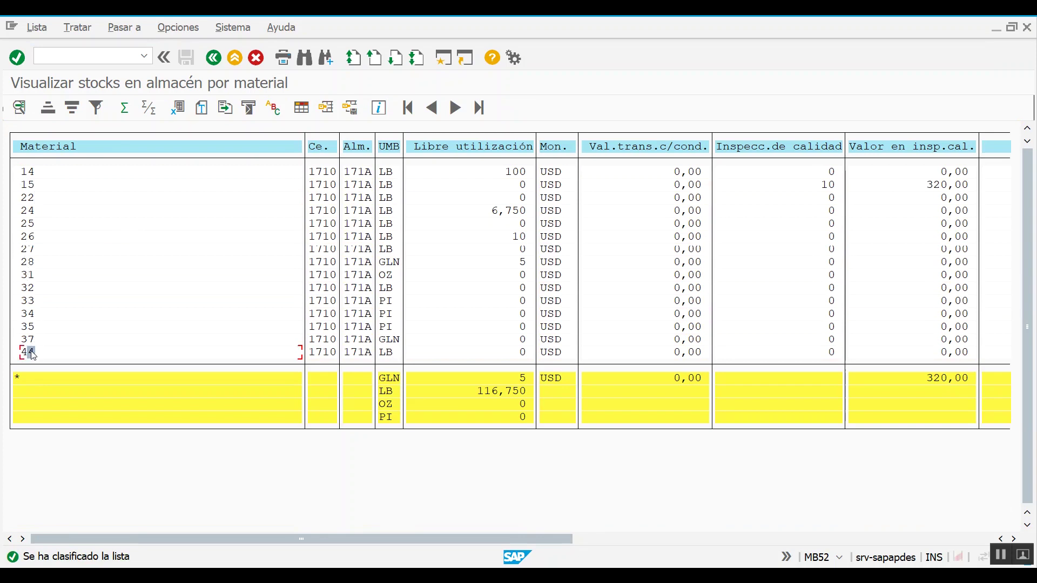
left_click(70, 149)
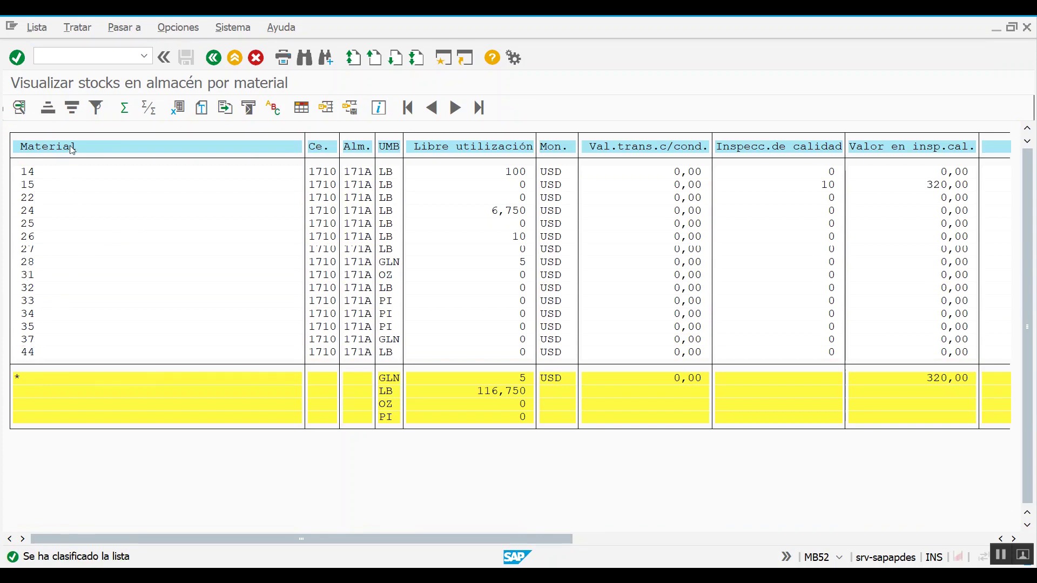
left_click(73, 108)
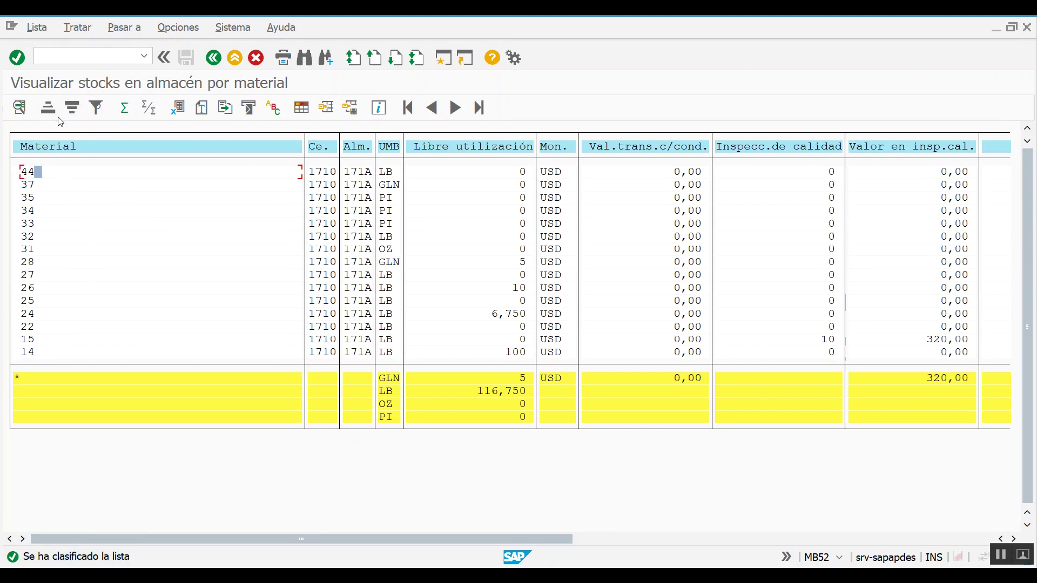
- Filter the stock list on the Material column to show only material 44
left_click(98, 154)
left_click(98, 110)
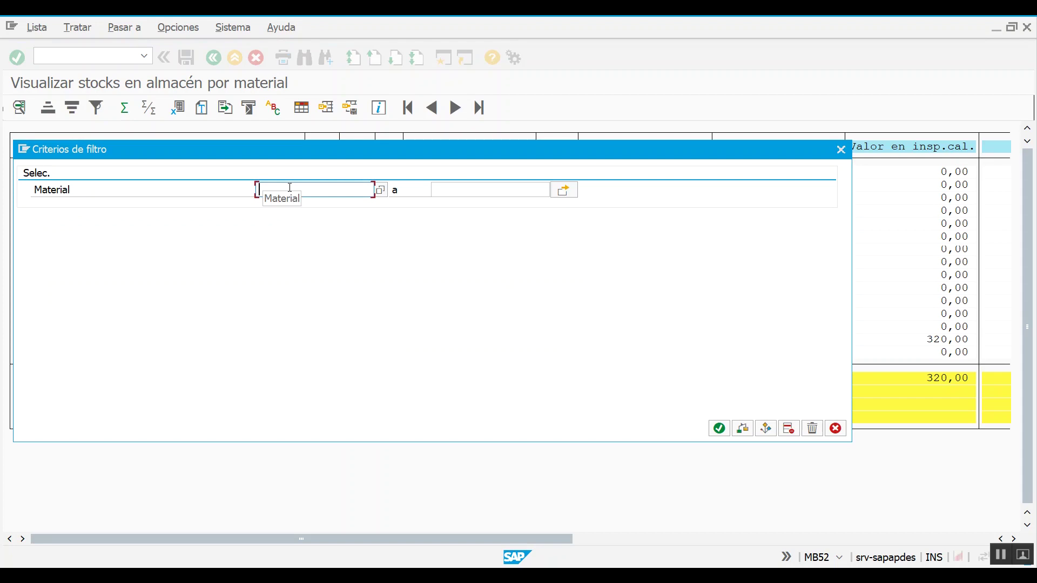
type("44")
left_click(719, 428)
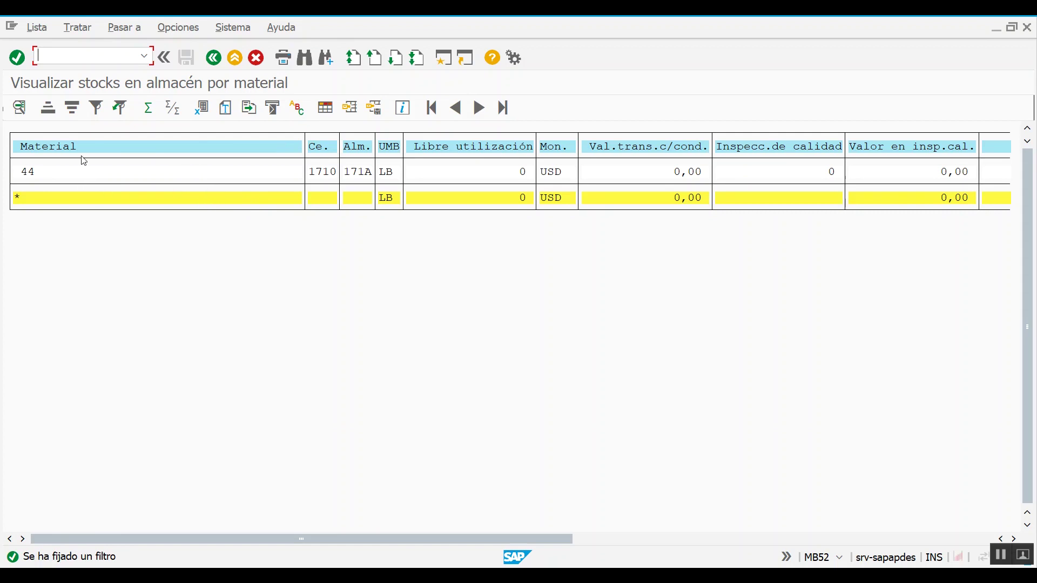
- Return to the selection screen and choose storage location 171A (Std. storage 1) for Almacén
left_click(213, 59)
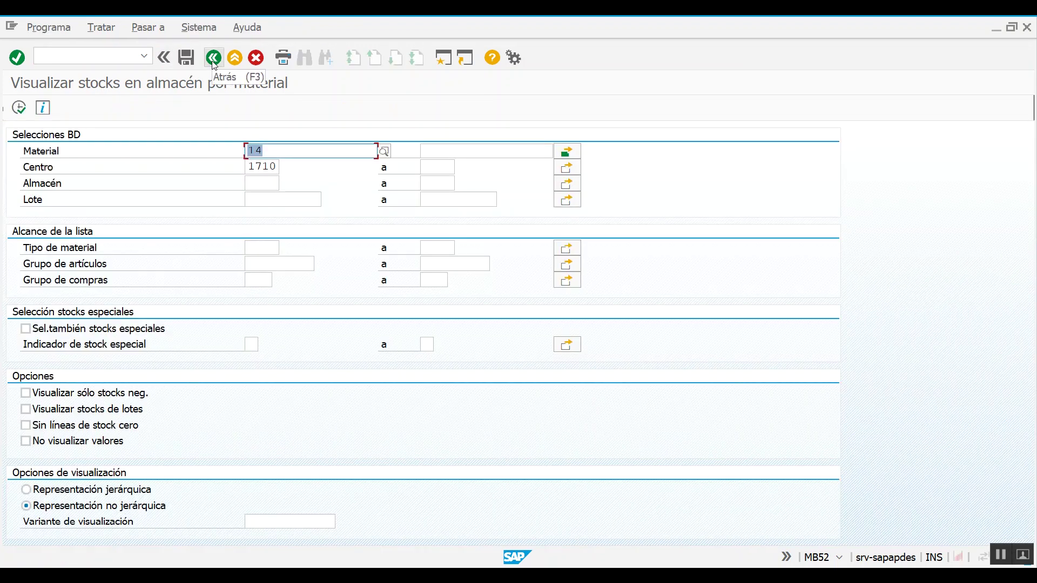
left_click(302, 150)
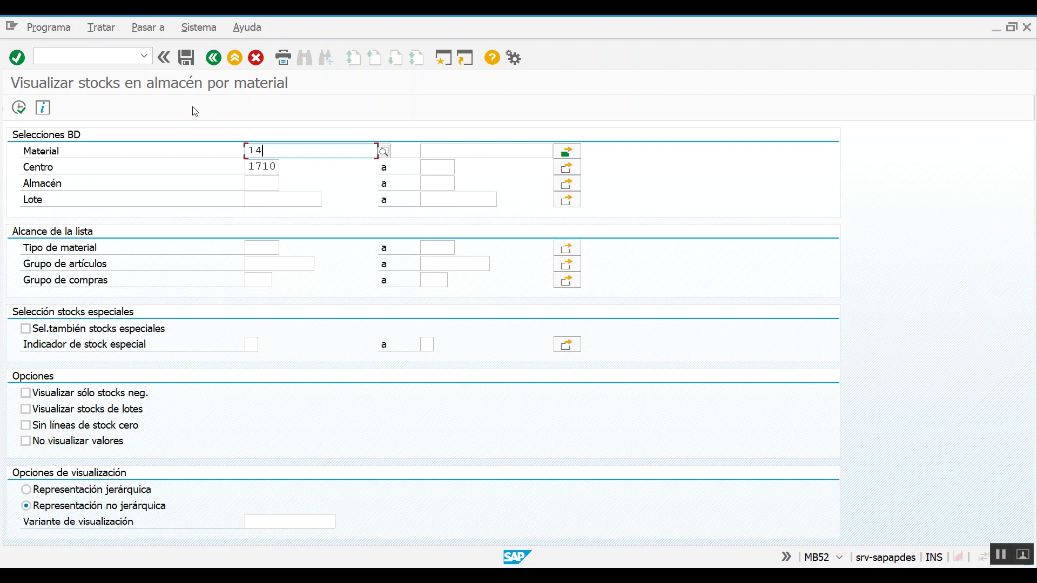
left_click(152, 28)
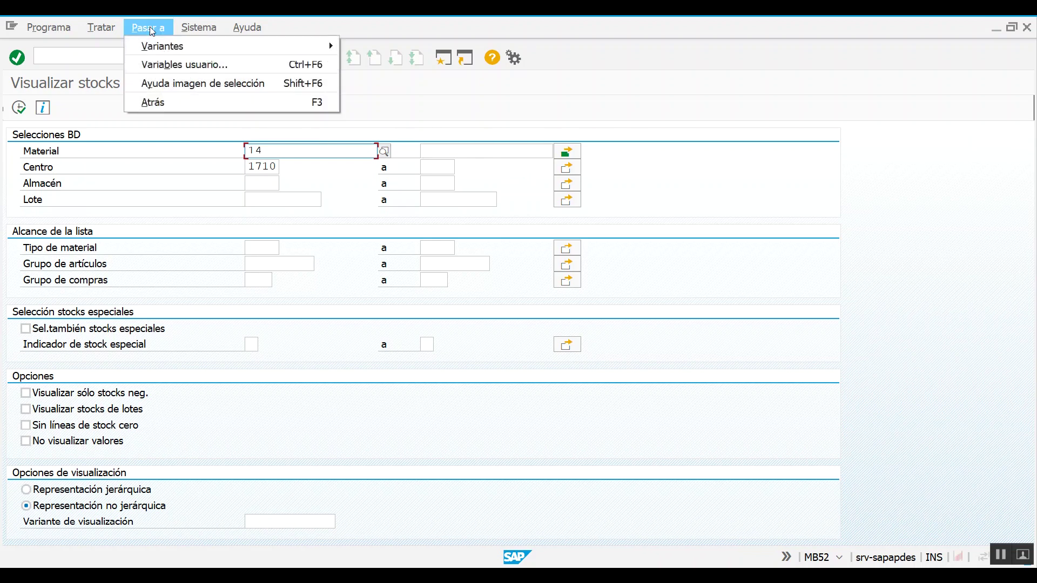
mouse_move(208, 49)
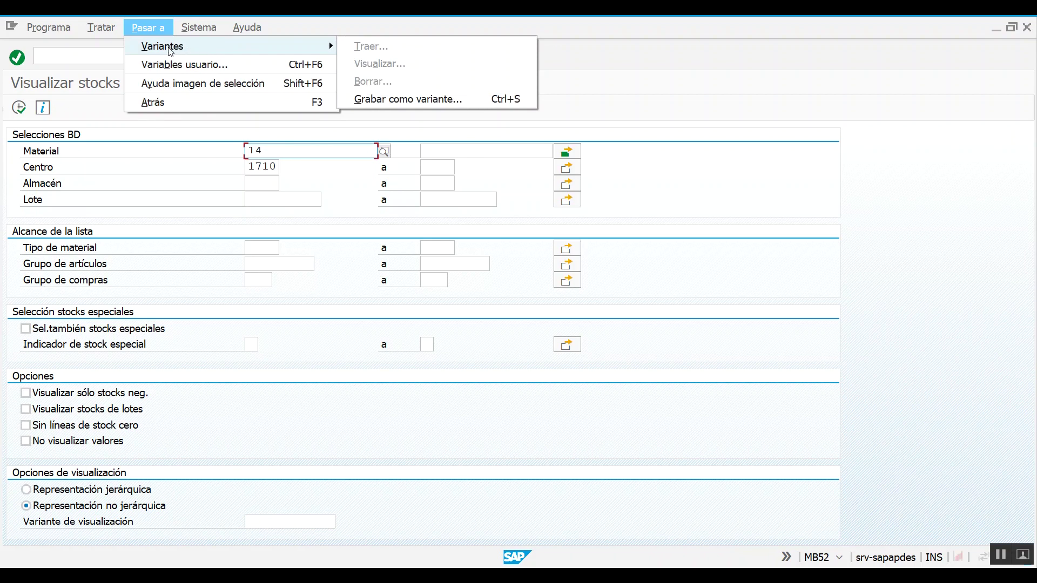
left_click(180, 196)
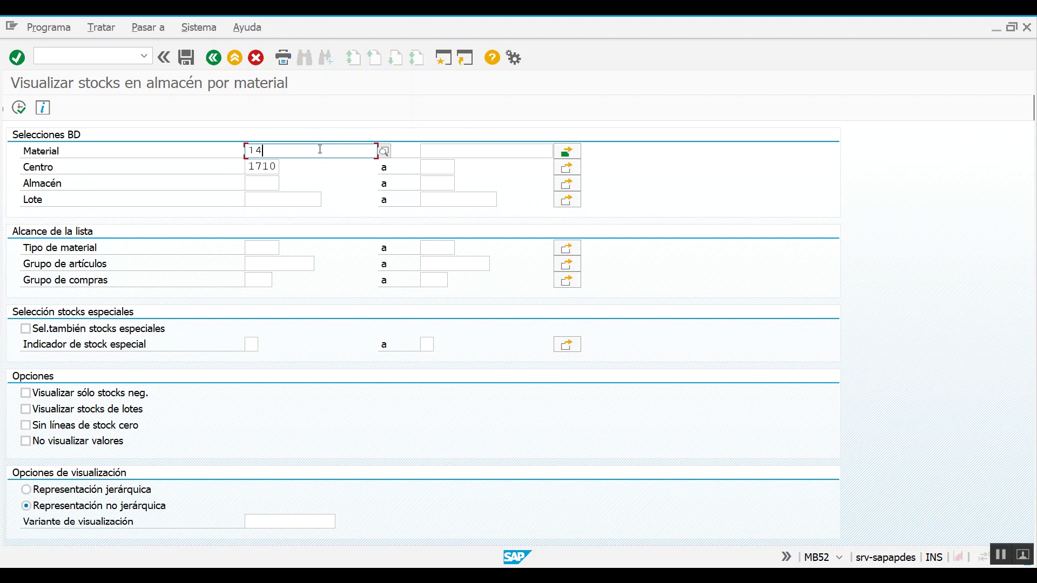
left_click(272, 183)
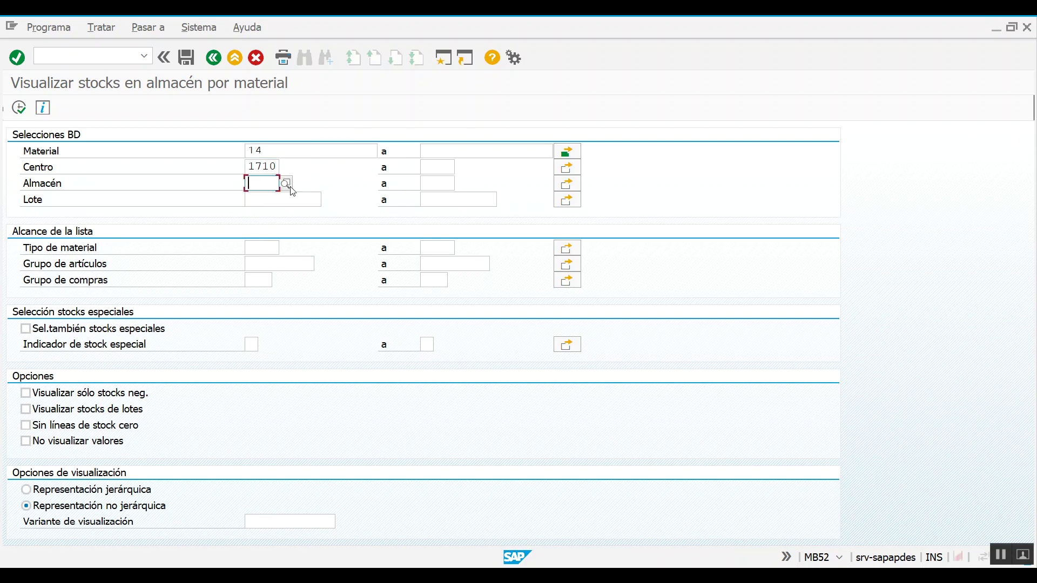
left_click(288, 184)
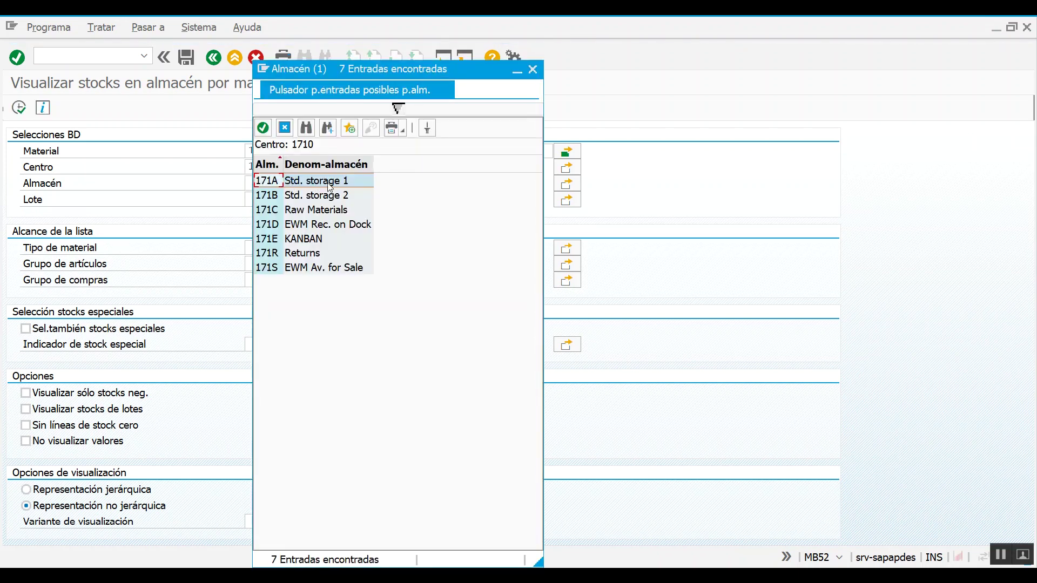
double_click(268, 180)
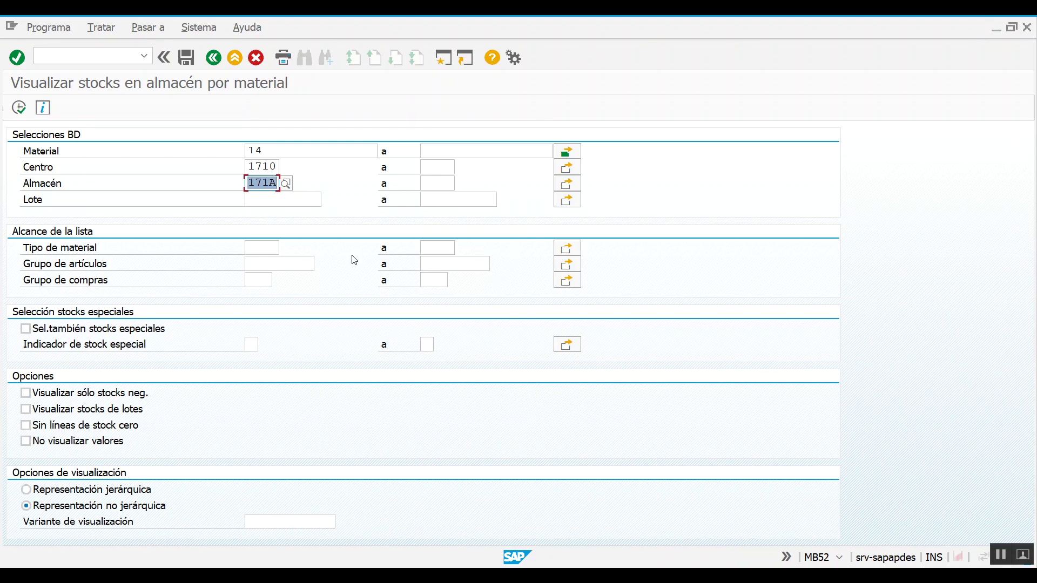
left_click(270, 149)
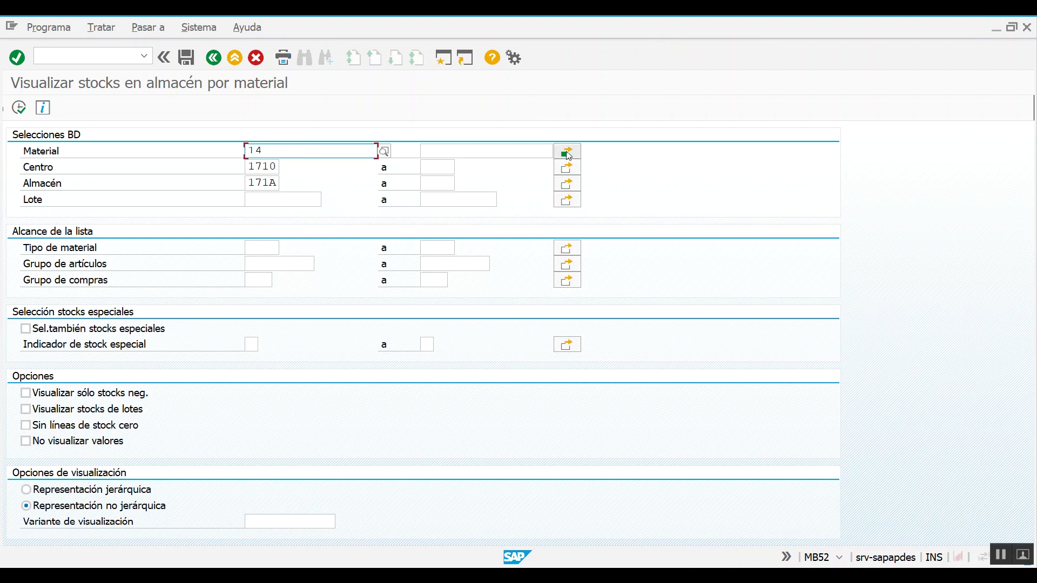
left_click(273, 167)
left_click(260, 177)
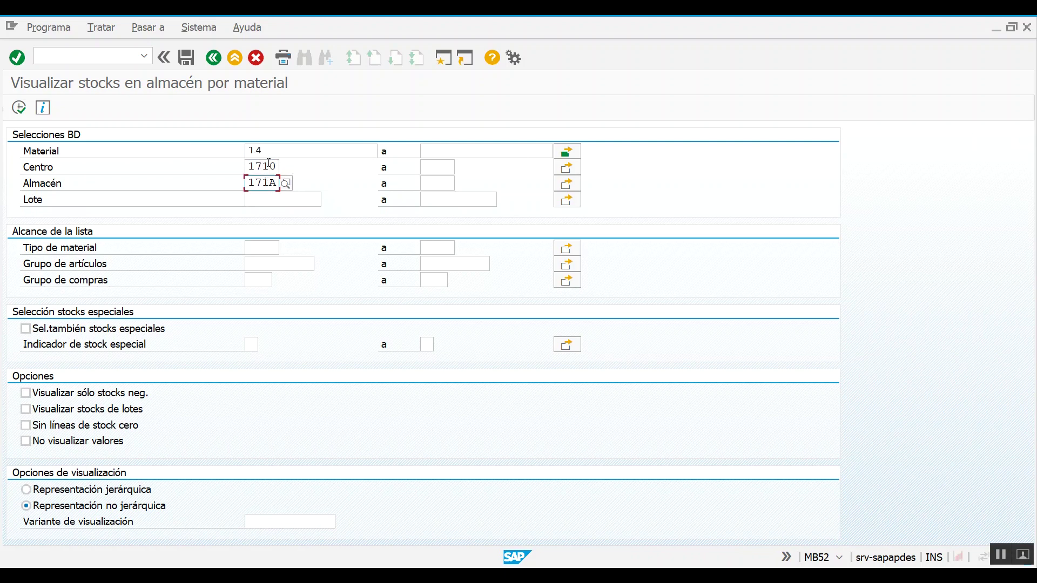
left_click(273, 167)
left_click(262, 183)
- Save the selection criteria as variant REPORTE1 with the description "REPORTE DE ALMACEN 17A1"
left_click(154, 30)
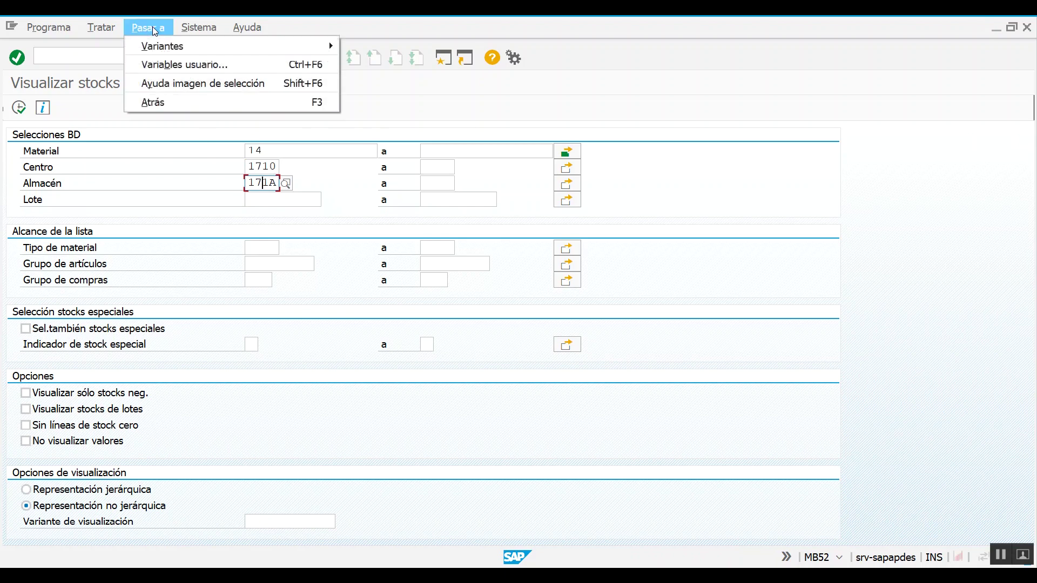
mouse_move(169, 45)
left_click(409, 99)
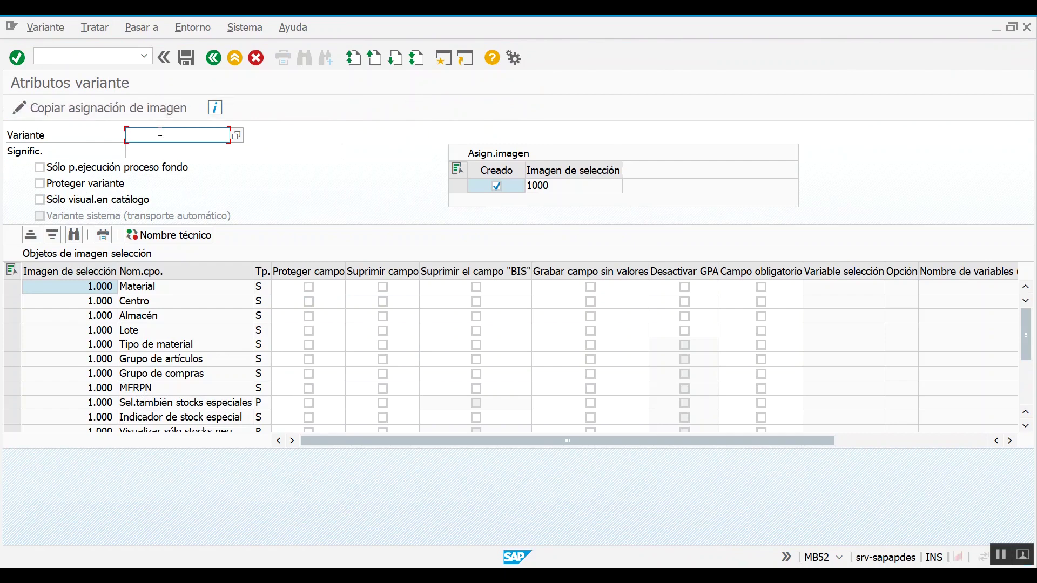
type("REPORTE1")
left_click(182, 154)
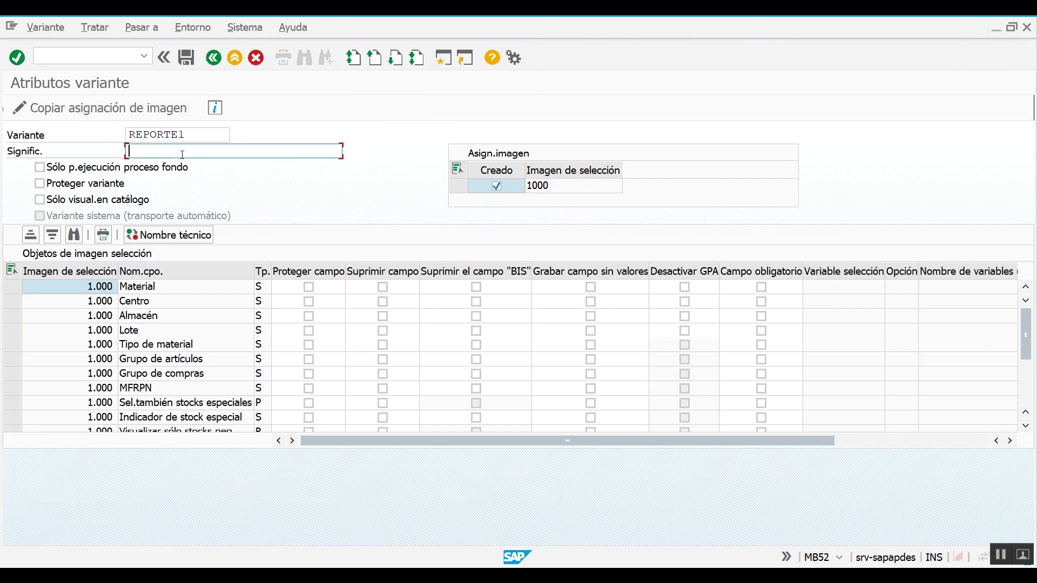
type("REPORTE DE ALMACEN 17A1")
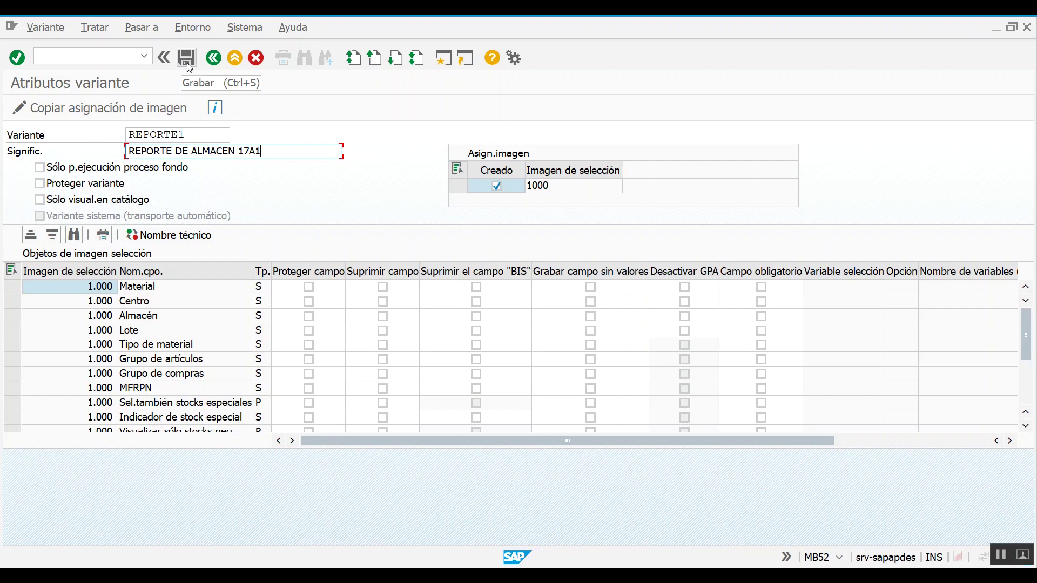
left_click(187, 62)
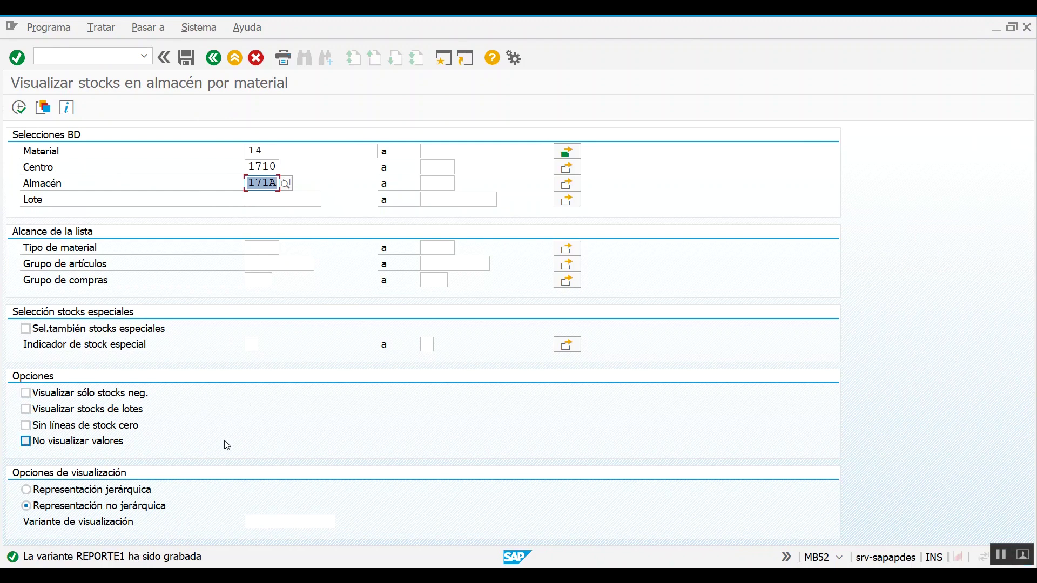
- Leave the stock report and reopen MB52 - Listado de stocks from the favourites
left_click(214, 58)
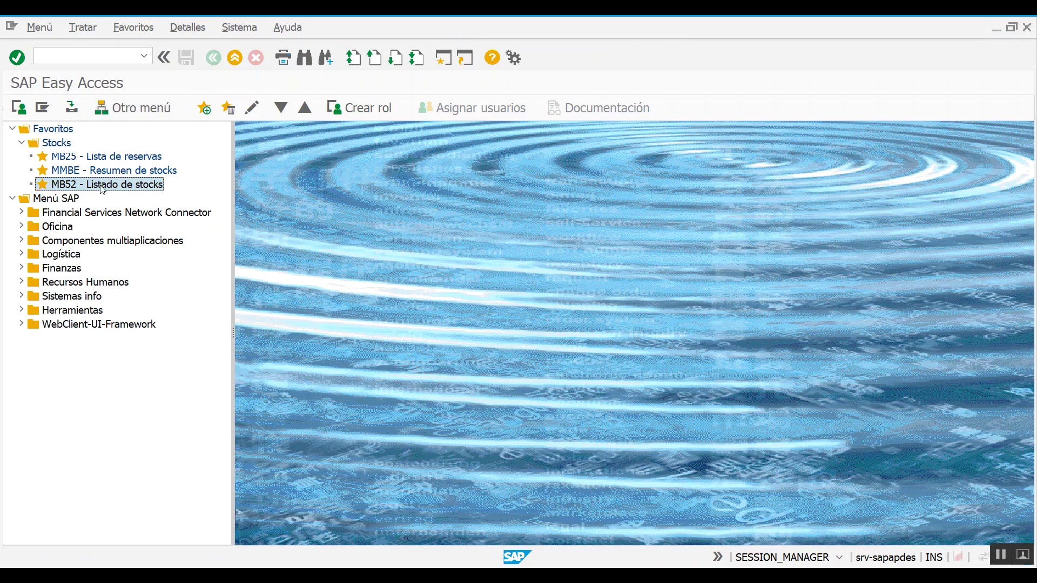
double_click(101, 185)
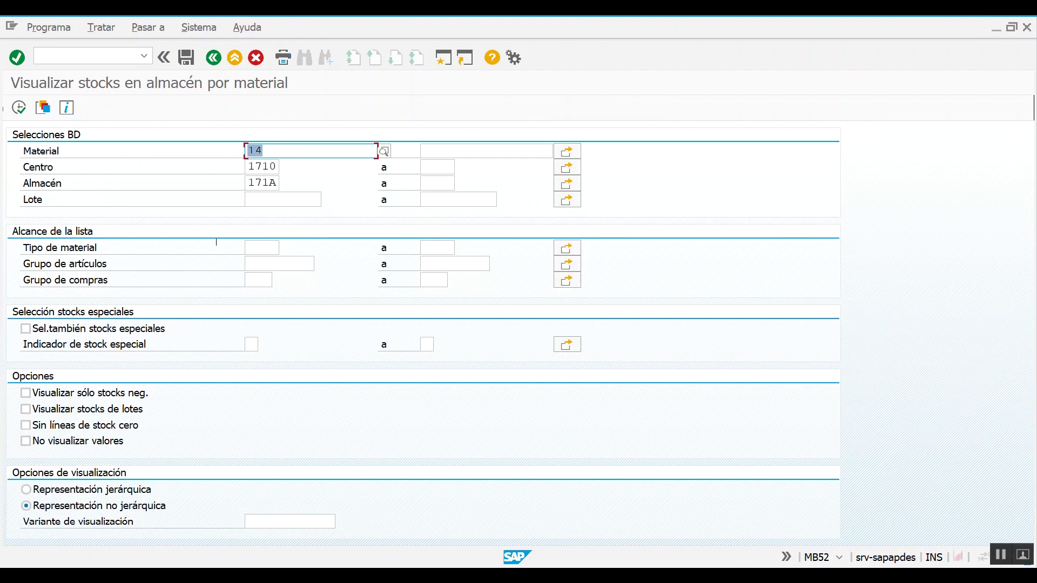
left_click(270, 169)
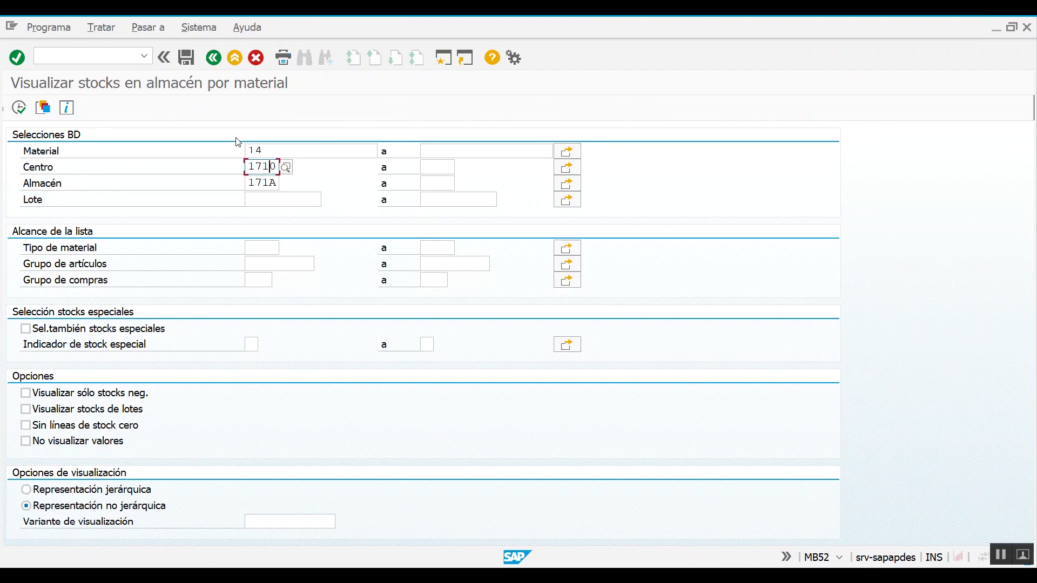
double_click(265, 152)
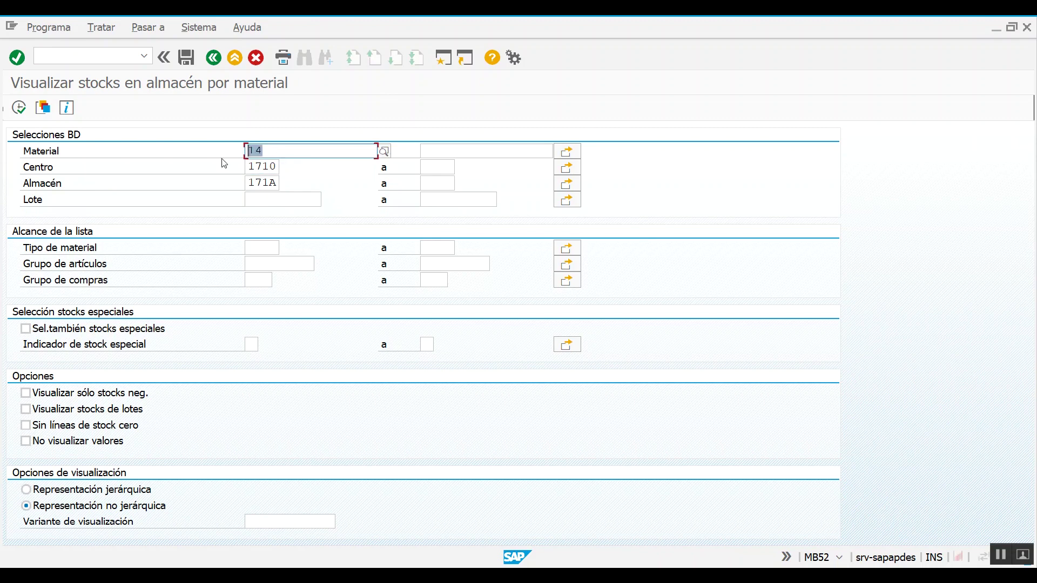
- Clear the Material, Centro and Almacén values from the database selections
key("Delete")
double_click(248, 168)
key("Delete")
double_click(248, 184)
key("Delete")
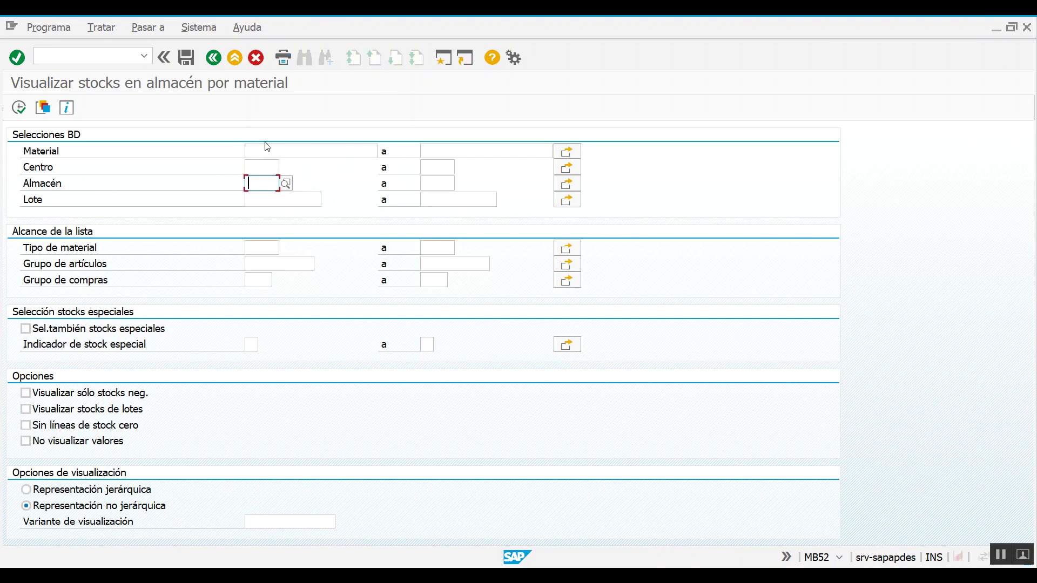
left_click(271, 150)
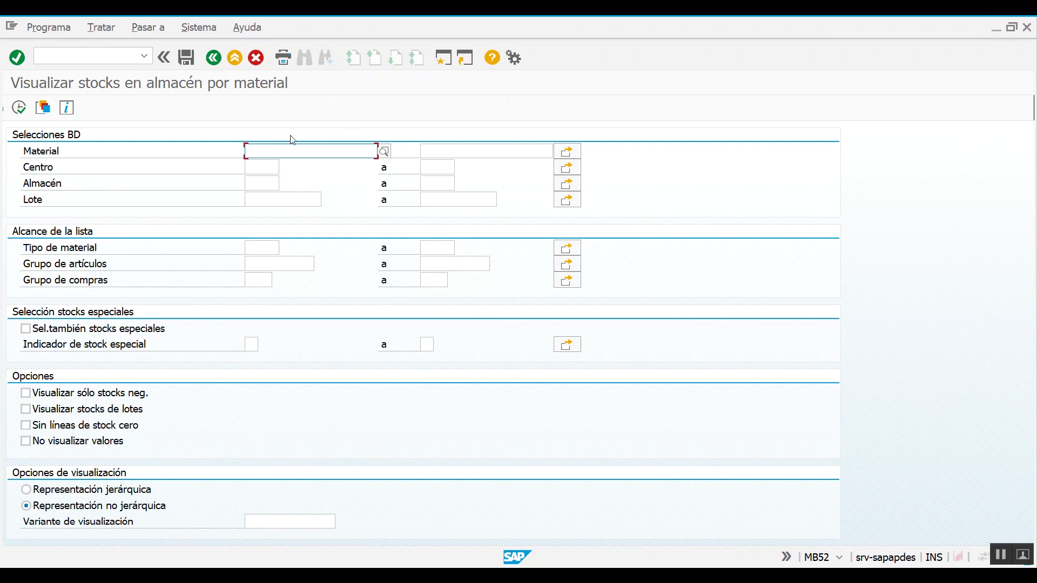
left_click(267, 164)
left_click(265, 184)
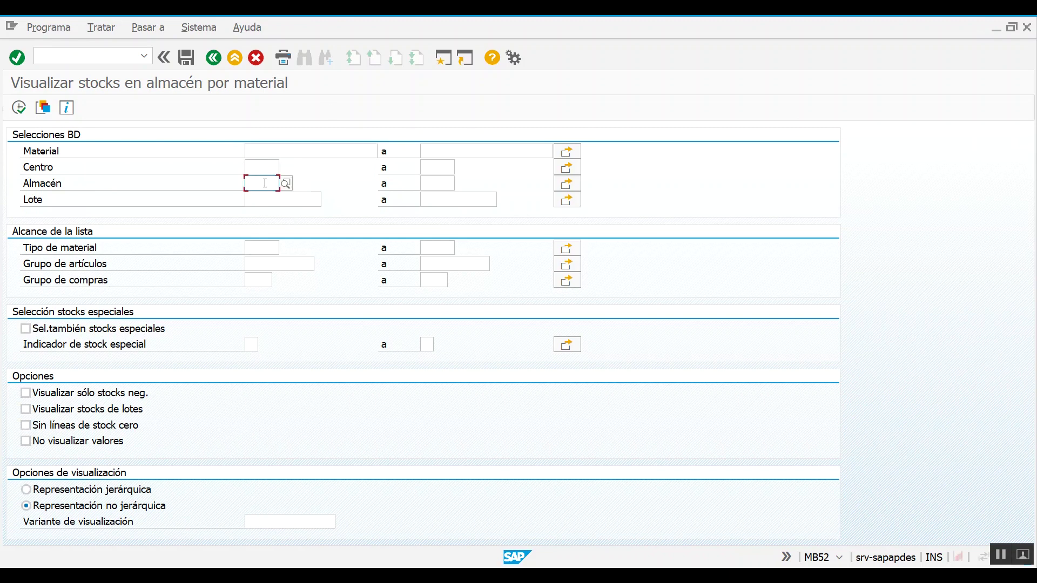
left_click(266, 166)
left_click(272, 150)
left_click(270, 167)
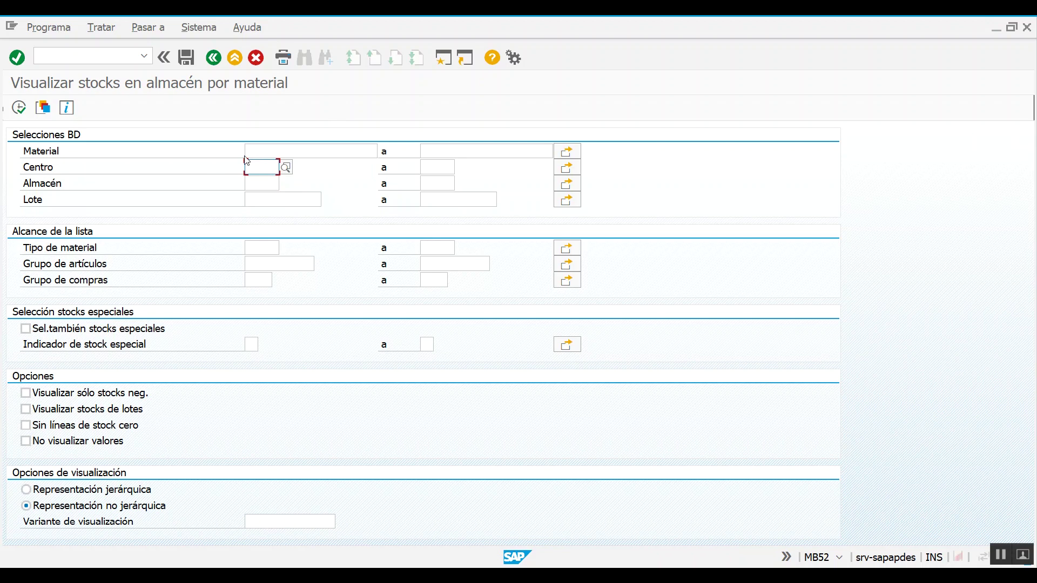
- Load the saved selection variant REPORTE1 from the variant catalogue
left_click(149, 29)
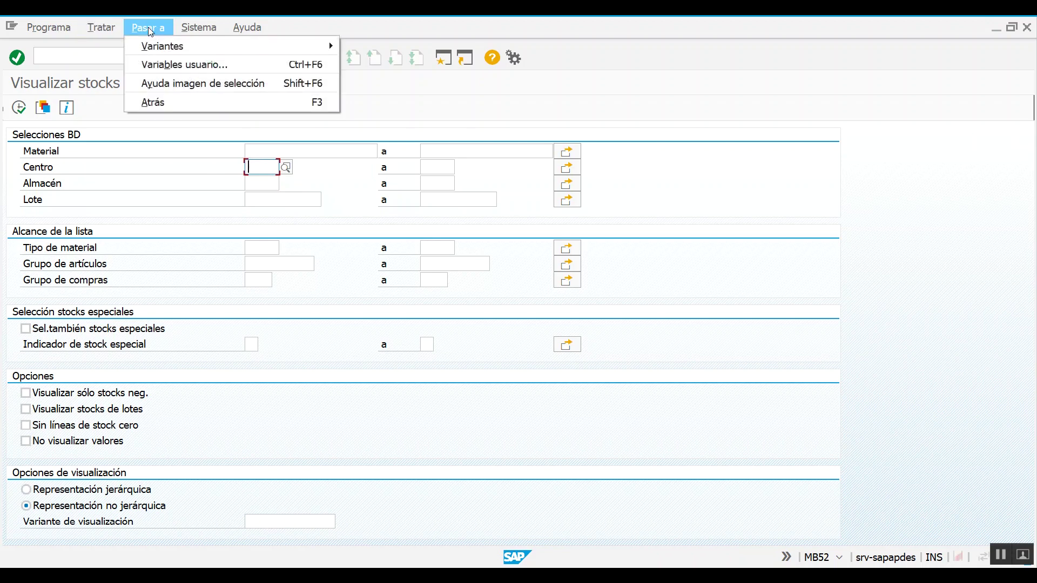
mouse_move(166, 46)
left_click(367, 49)
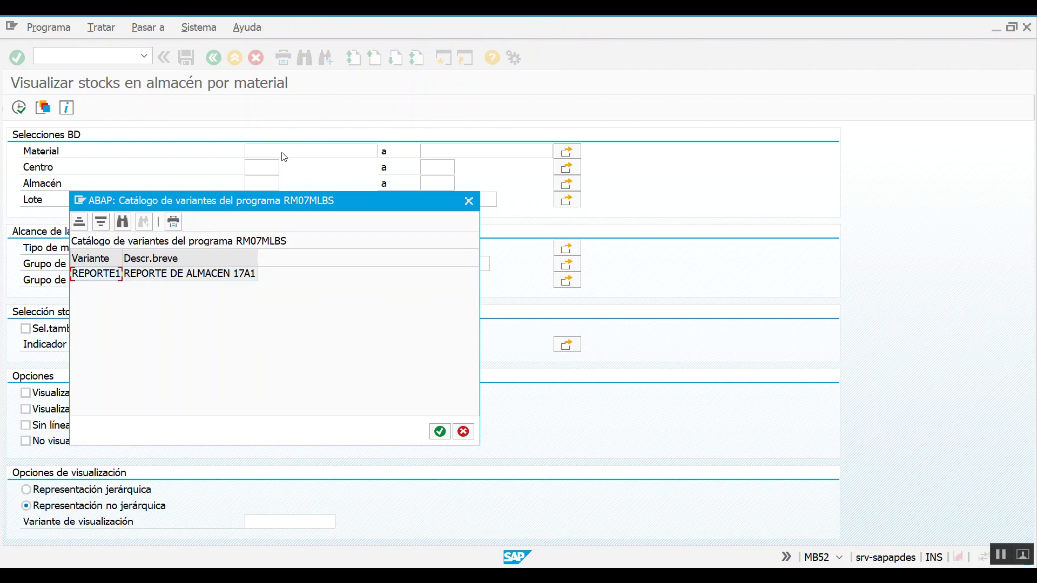
double_click(100, 276)
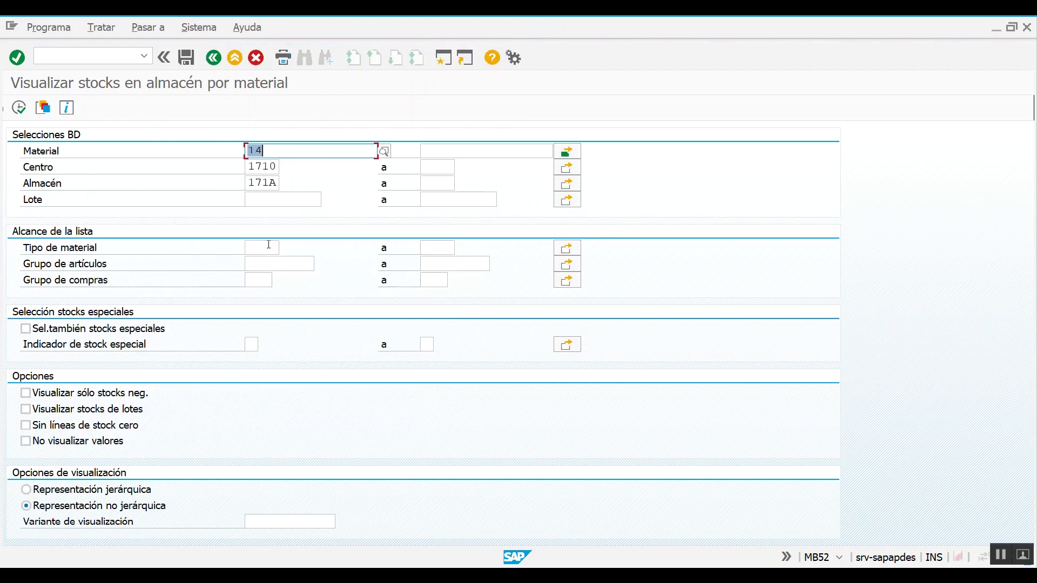
- Enable Visualizar sólo stocks neg. and Visualizar stocks de lotes, and run the stock report
left_click(78, 395)
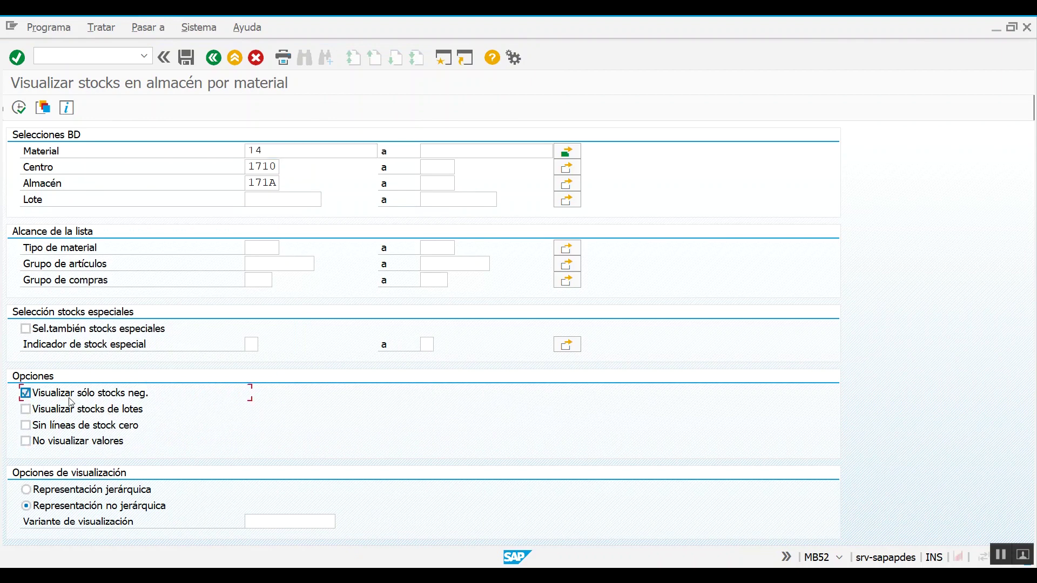
left_click(25, 410)
left_click(268, 156)
left_click(270, 166)
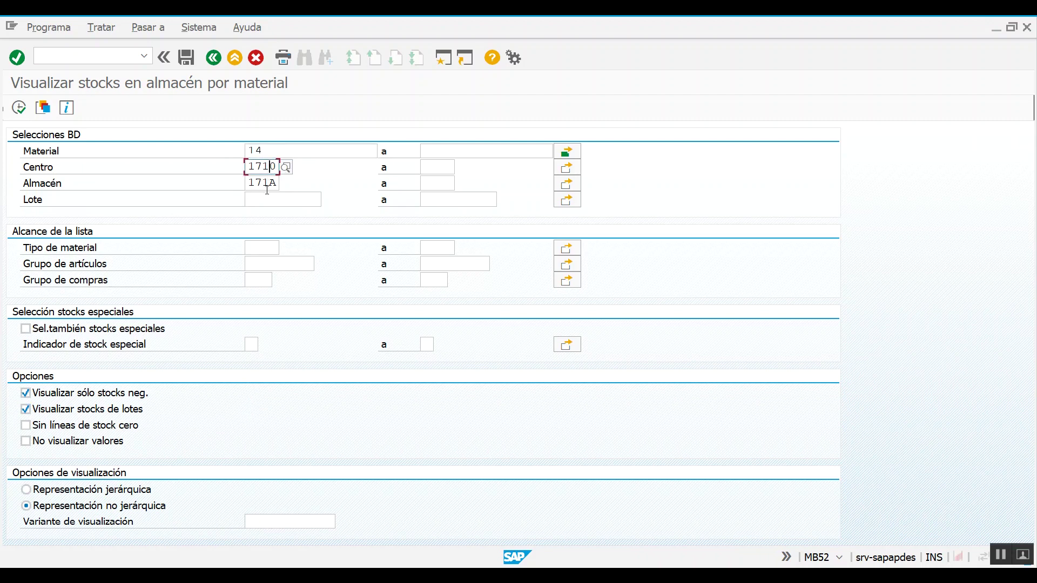
left_click(272, 149)
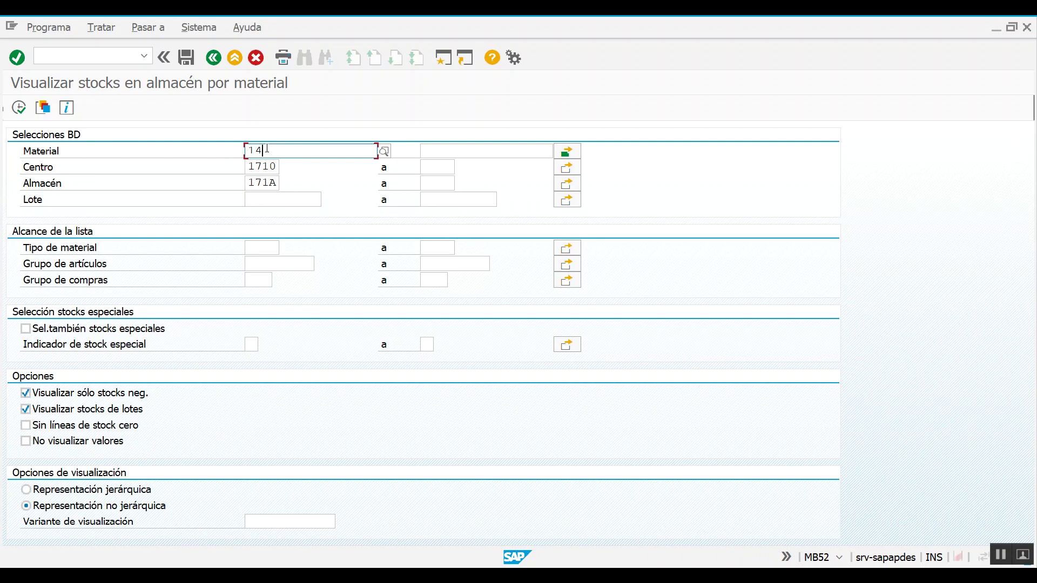
left_click(18, 107)
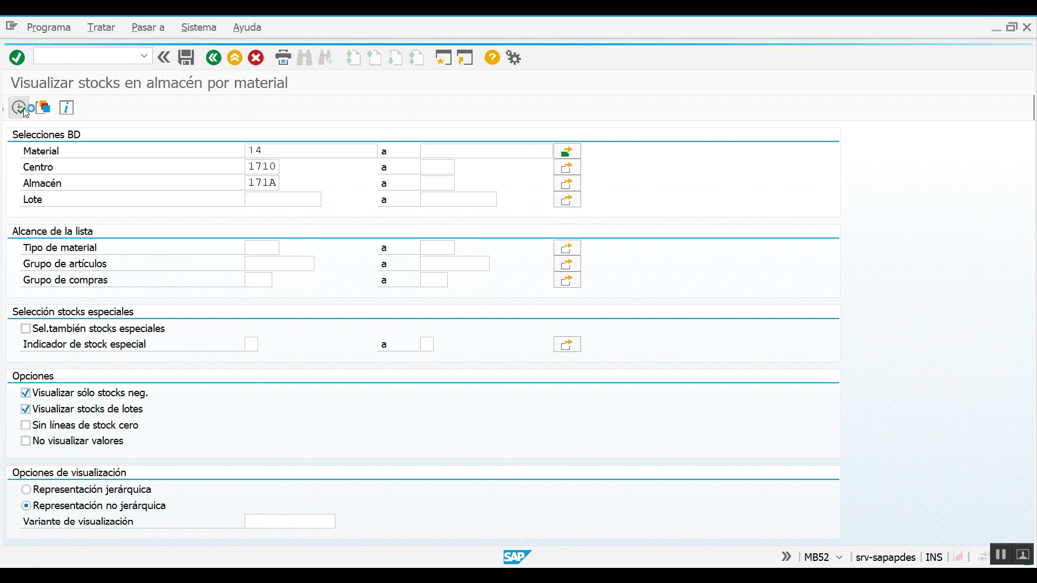
- Disable Visualizar sólo stocks neg. and Visualizar stocks de lotes, and run the stock report
left_click(76, 393)
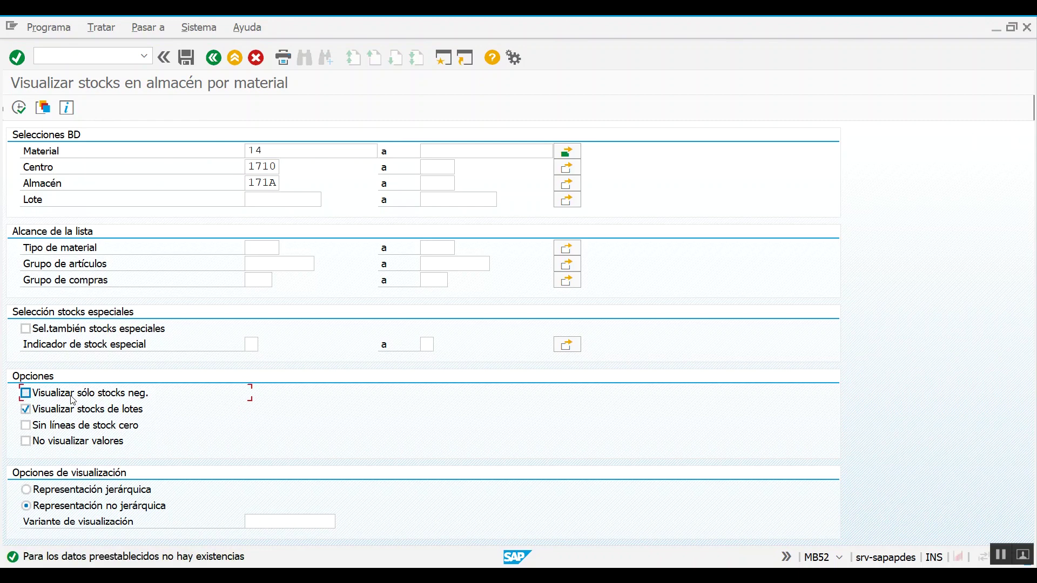
left_click(76, 409)
left_click(18, 107)
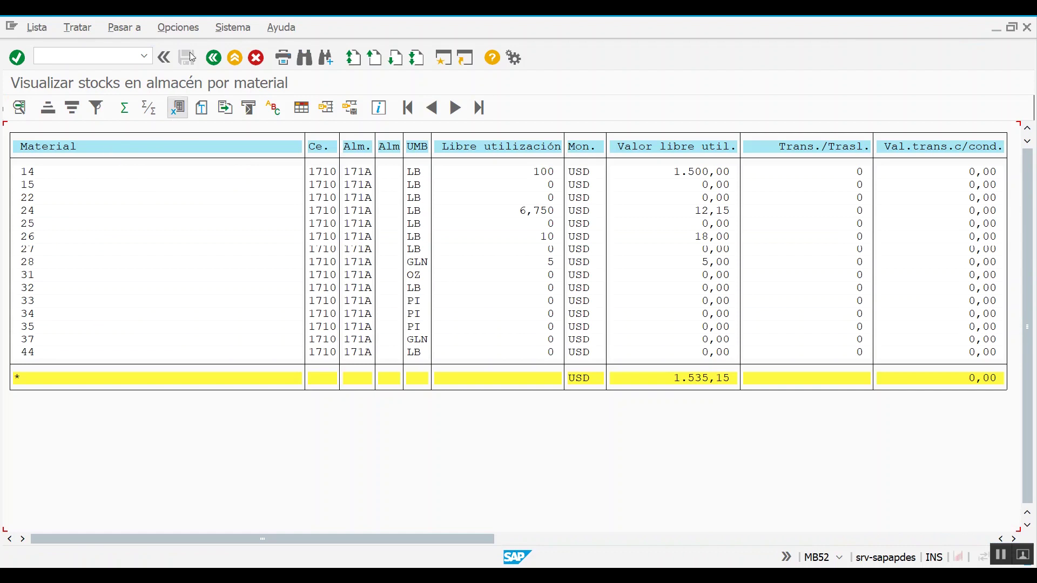
- Return to the selection screen and run the stock report again with the same variant criteria
left_click(214, 58)
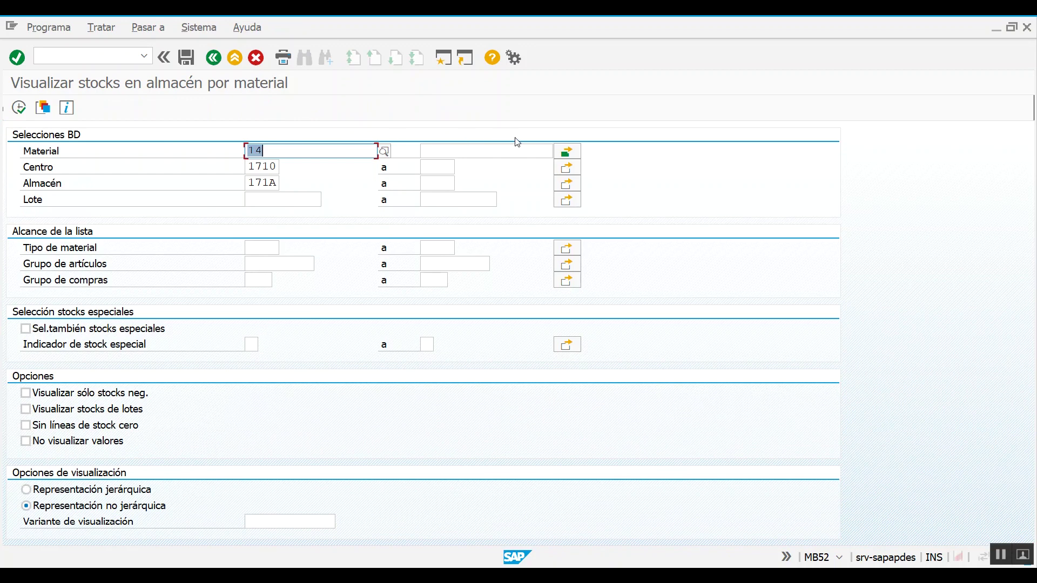
left_click(275, 167)
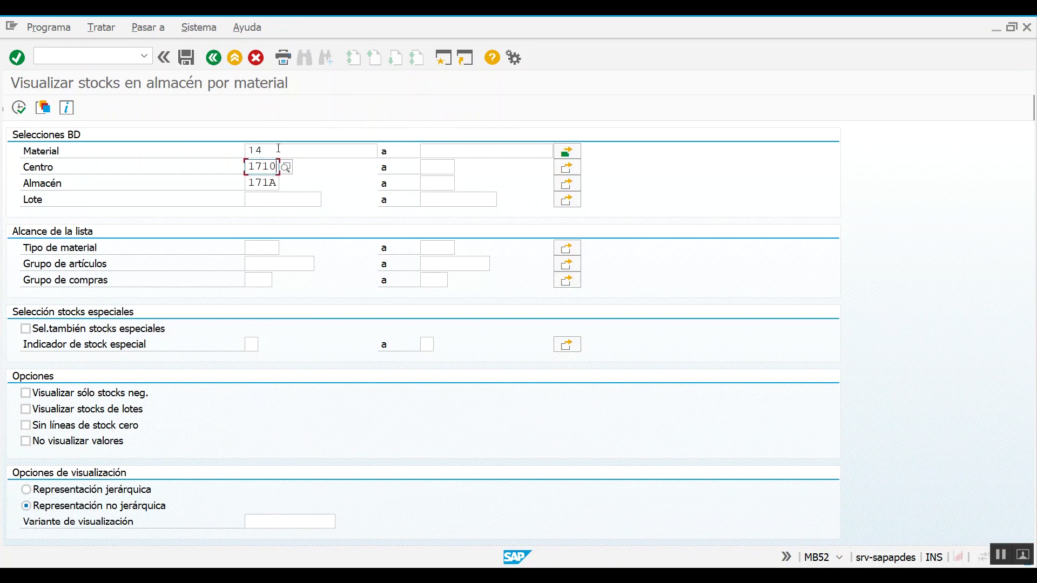
left_click(274, 153)
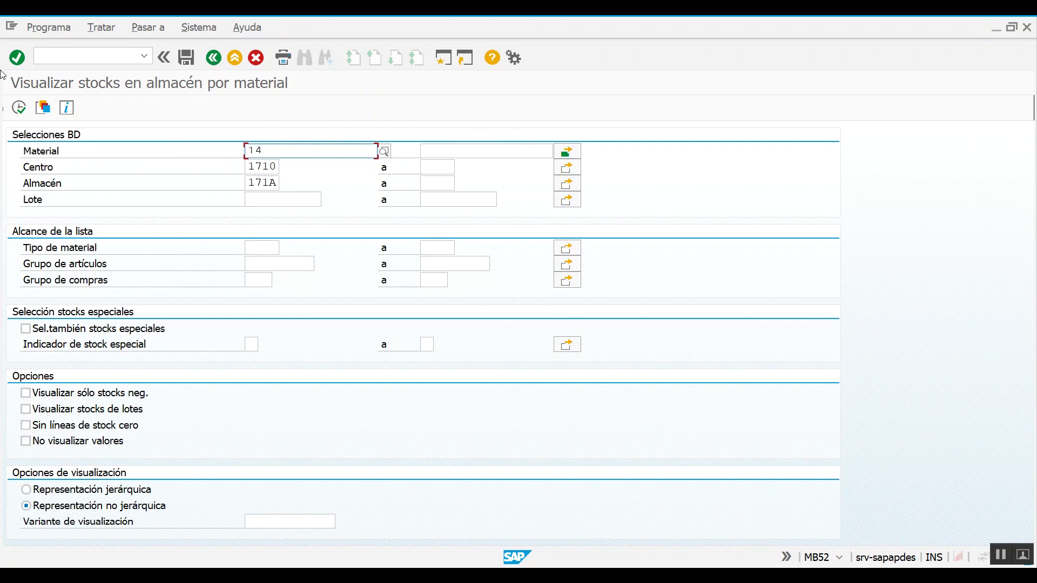
left_click(18, 107)
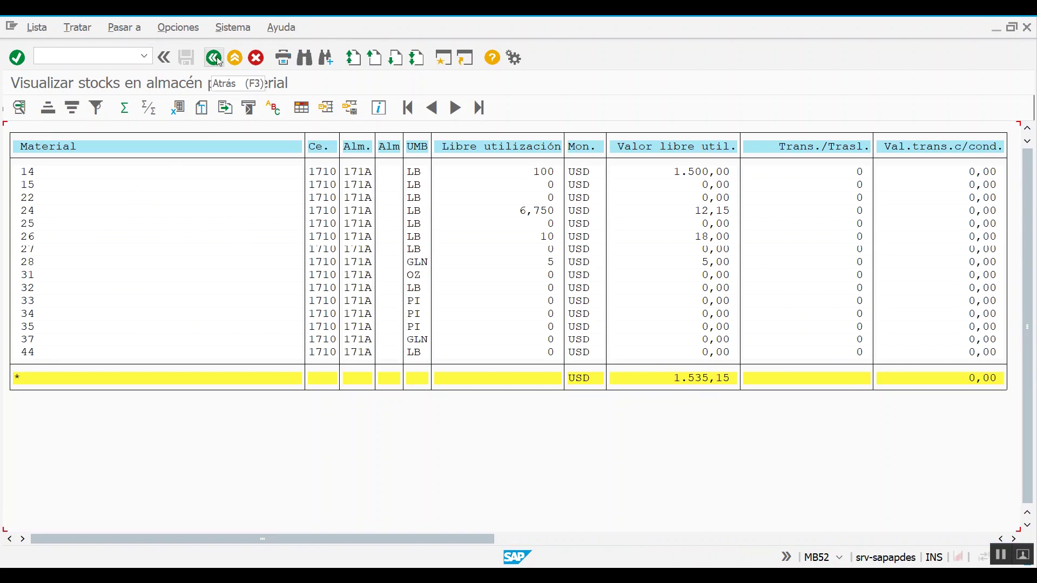
- Copy material number 14 from the stock list and return to the selection screen
left_click(35, 173)
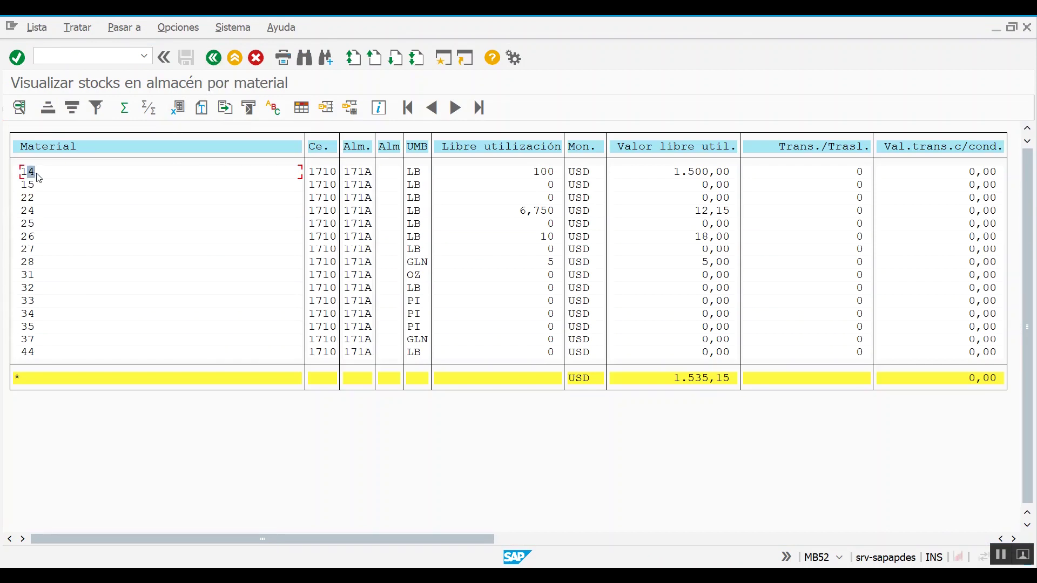
key("ctrl+y")
left_click_drag(20, 168, 34, 172)
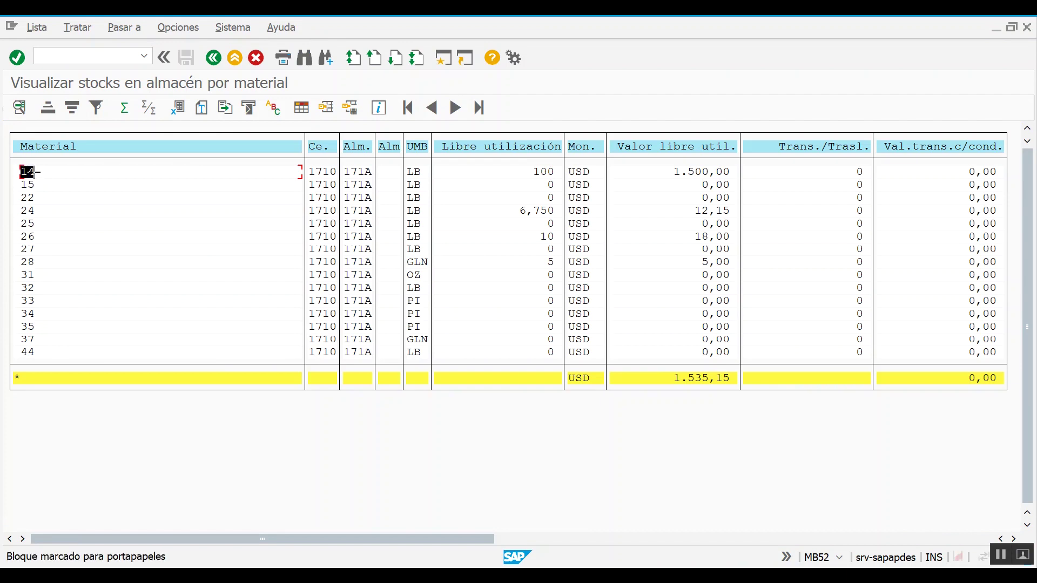
key("ctrl+c")
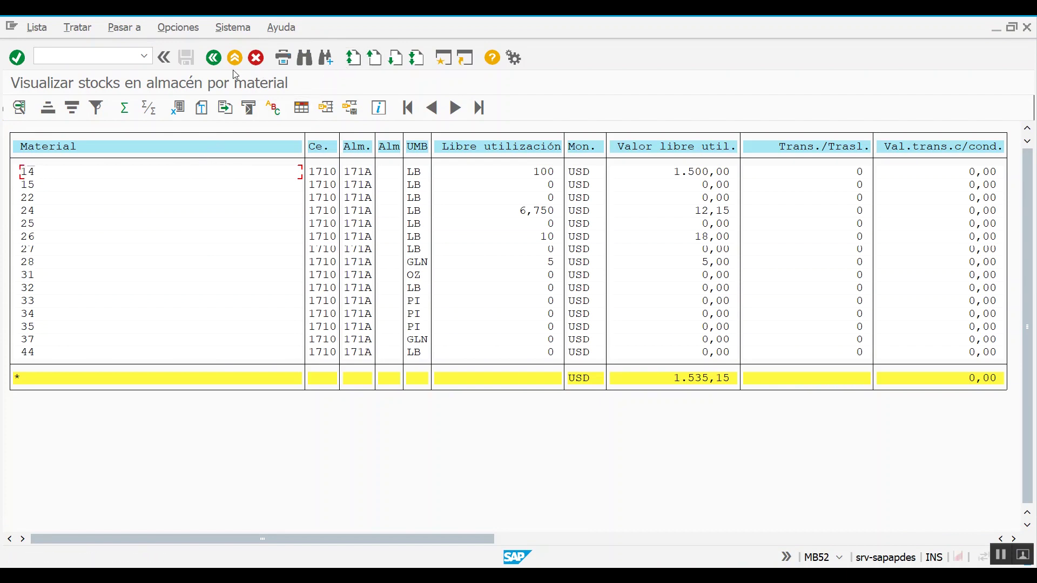
left_click(213, 57)
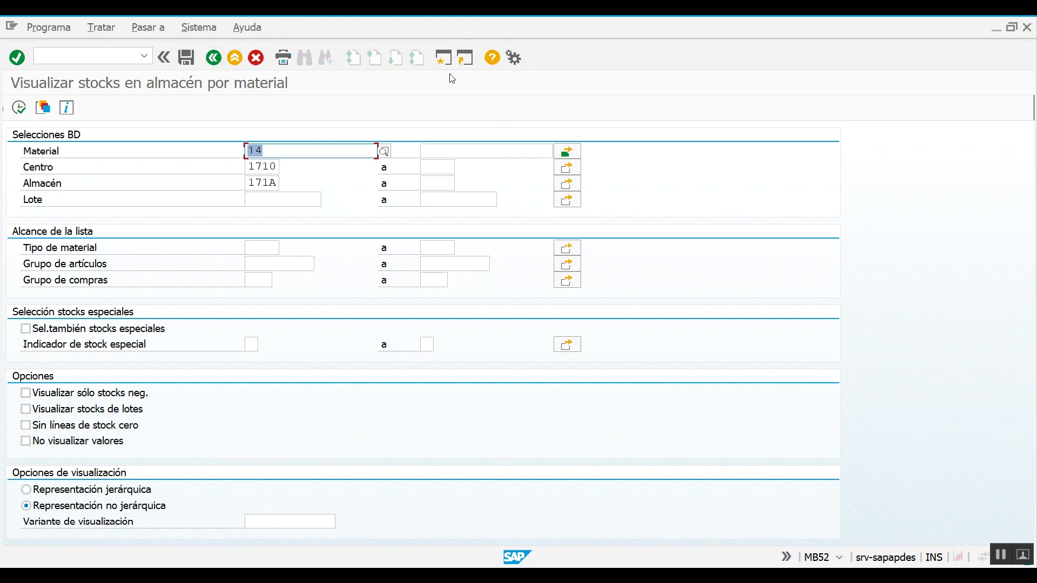
- Open a new session with transaction MM03 and display the Datos básicos 1 view of material 14
left_click(447, 62)
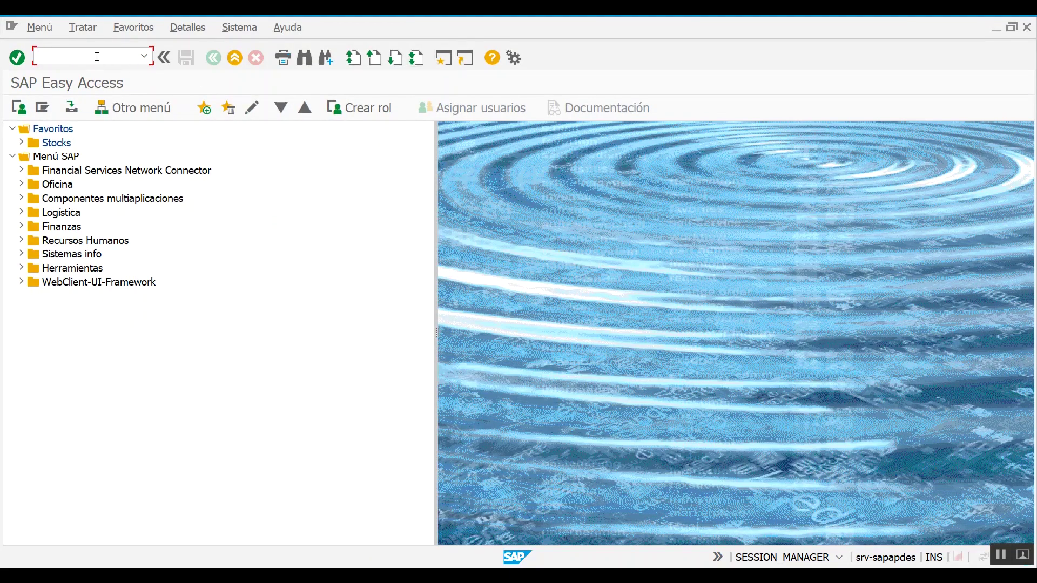
type("mm03")
key("Return")
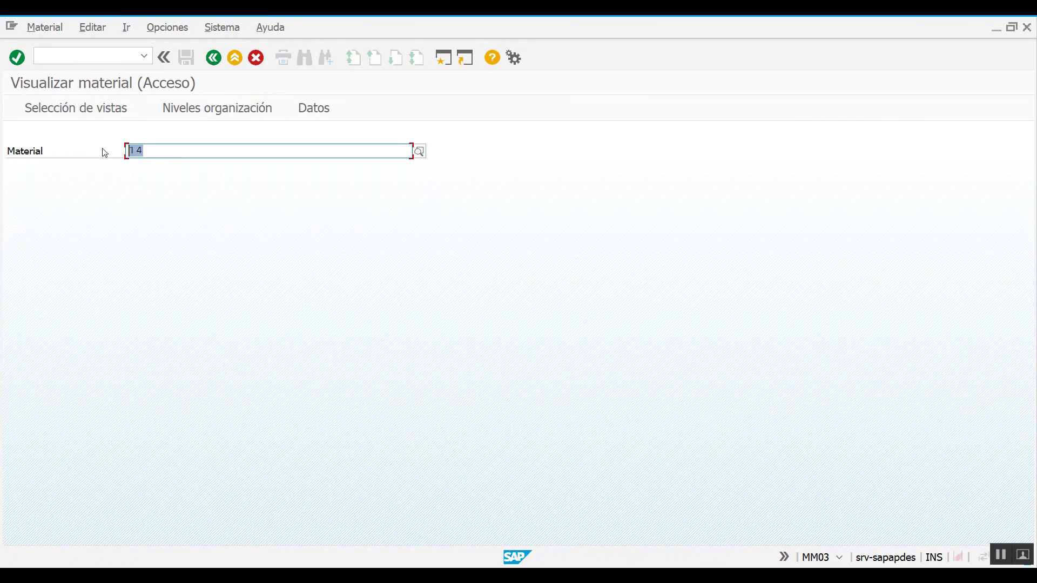
type("14")
key("Return")
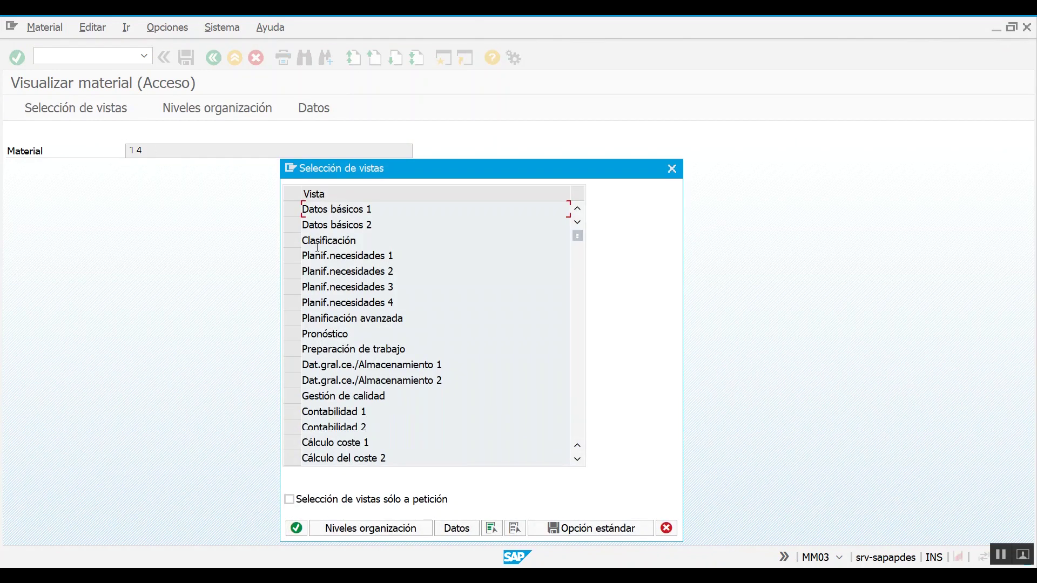
left_click(292, 209)
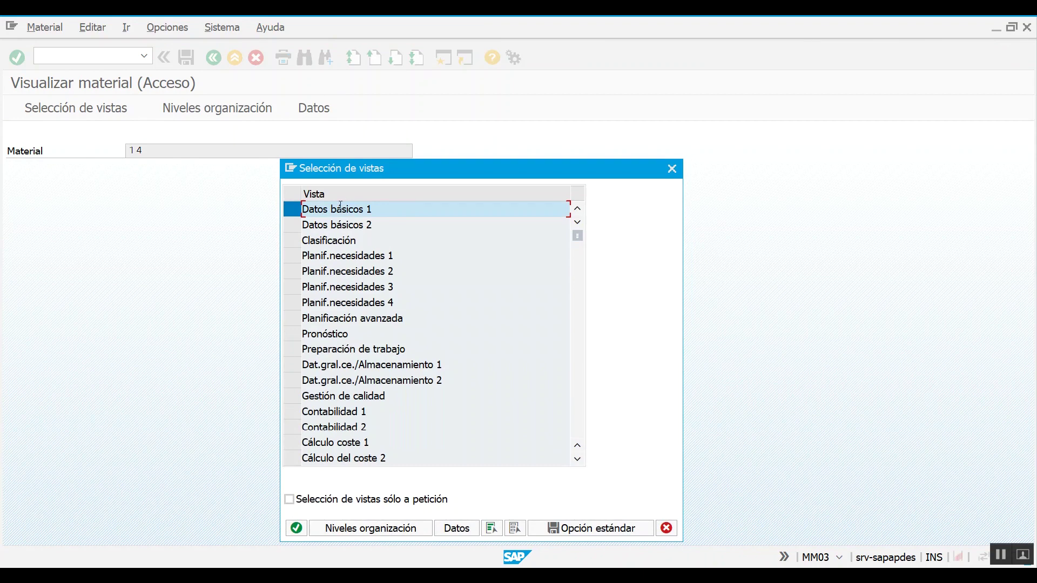
left_click(296, 528)
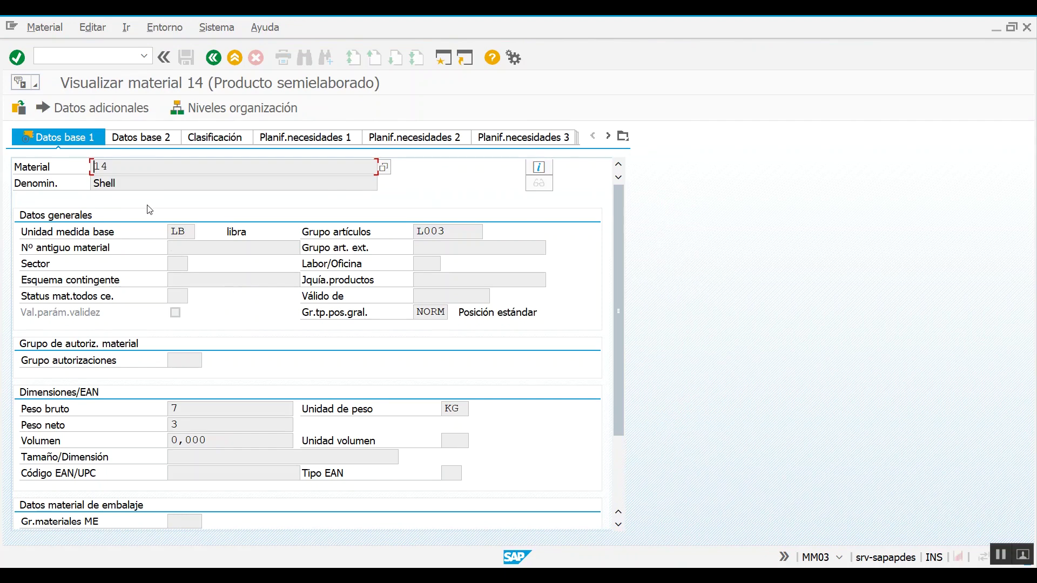
- Examine the material's description in the Denomin. field and leave the material display
left_click(132, 186)
left_click_drag(159, 183, 93, 183)
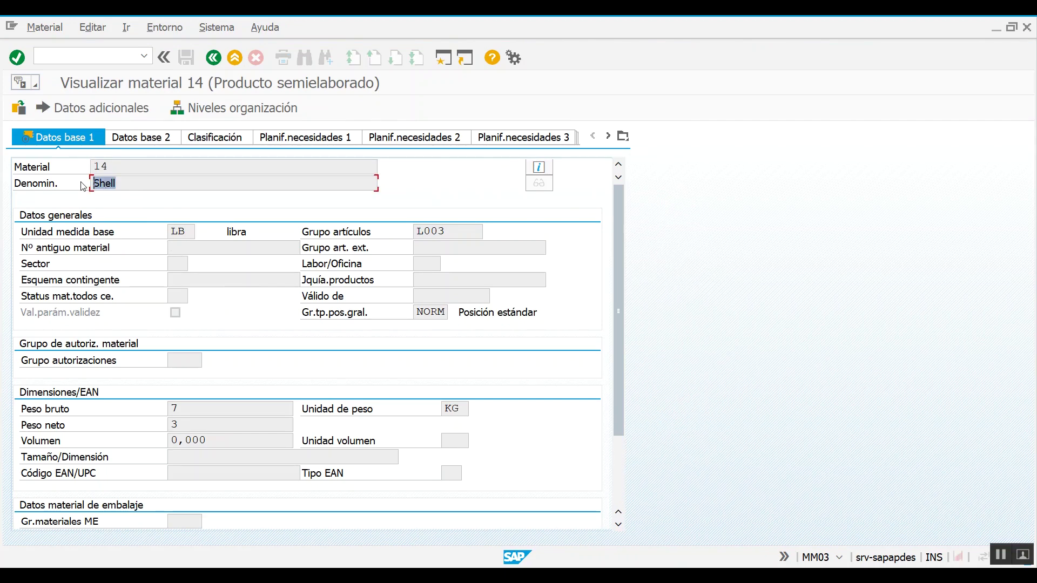
left_click(218, 60)
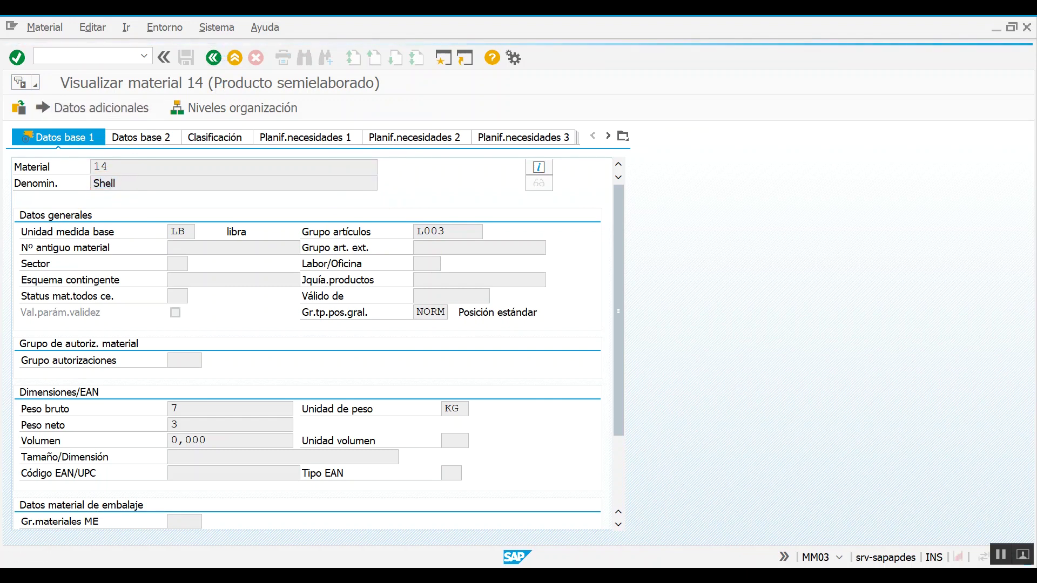
- Switch back to the MB52 session, exit the transaction and reopen MB52 from the favourites
left_click(222, 576)
left_click(222, 542)
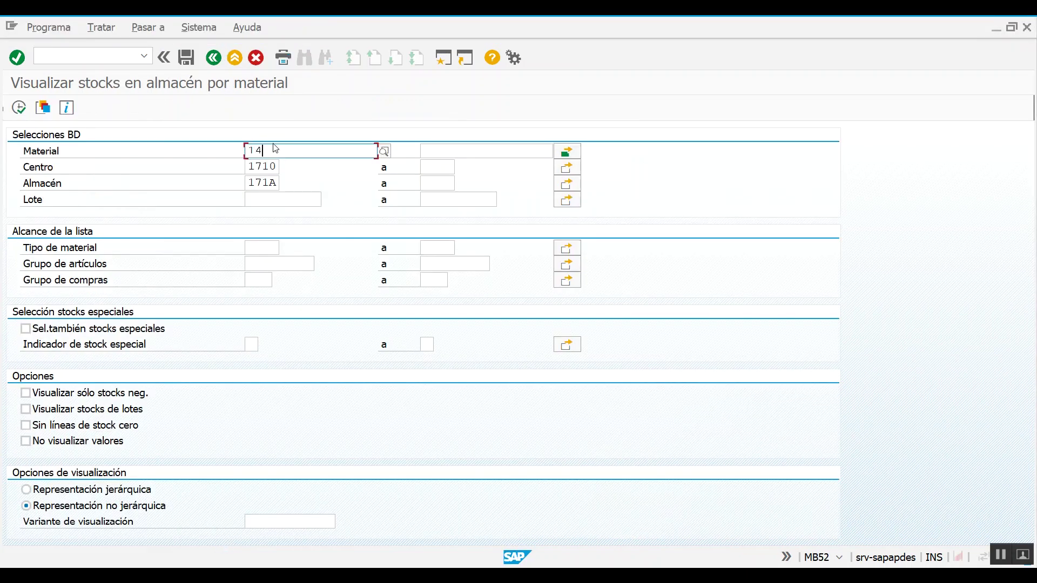
left_click(213, 57)
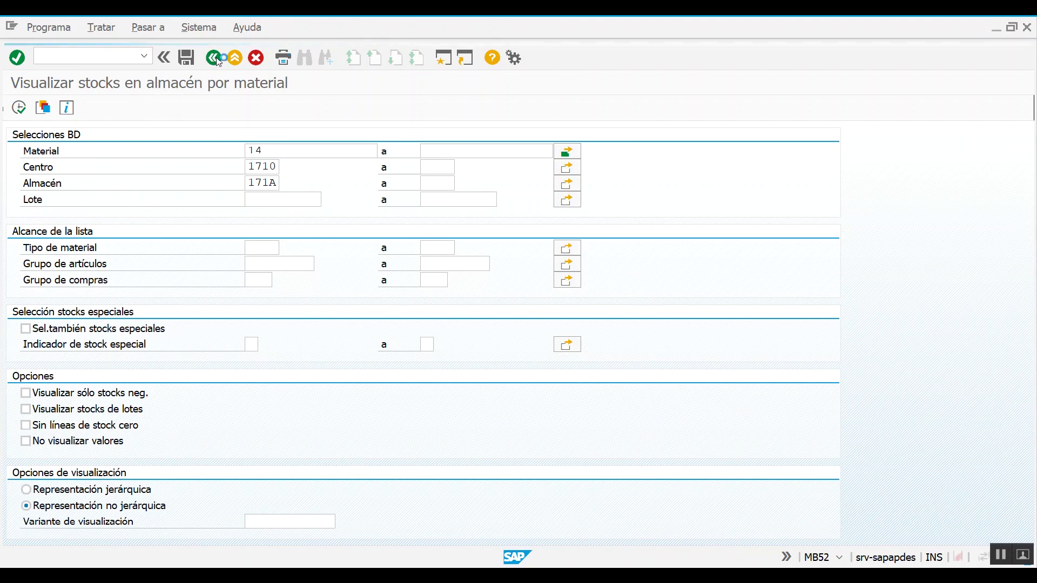
double_click(116, 184)
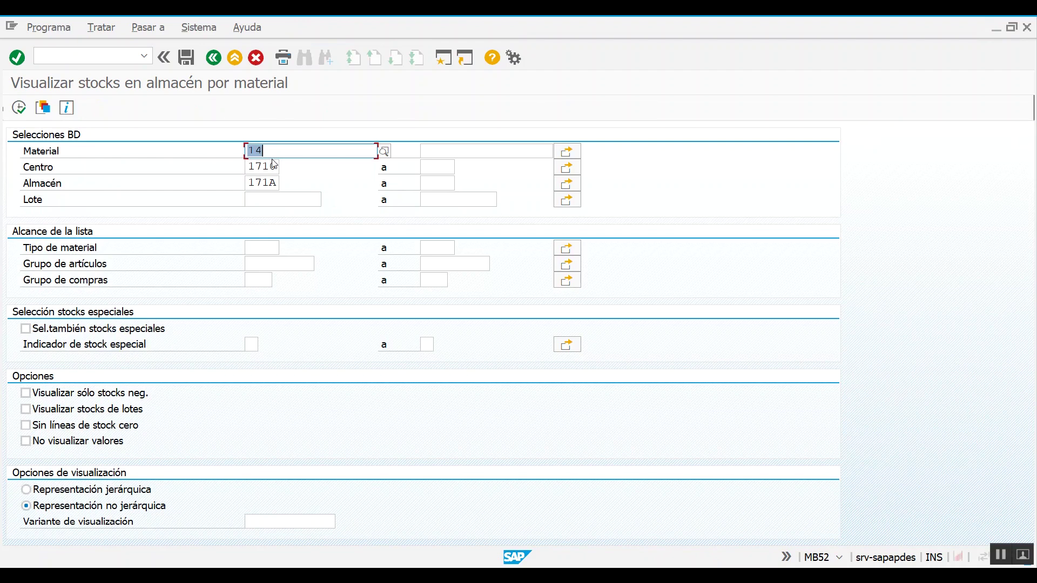
- Clear the Material, Centro and Almacén fields on the reopened MB52 selection screen
key("Delete")
left_click(251, 166)
left_click_drag(251, 167, 298, 195)
key("Delete")
key("Delete")
- Look up materials by description with "she" in the Material field, and empty the field again
left_click(289, 152)
type("sh")
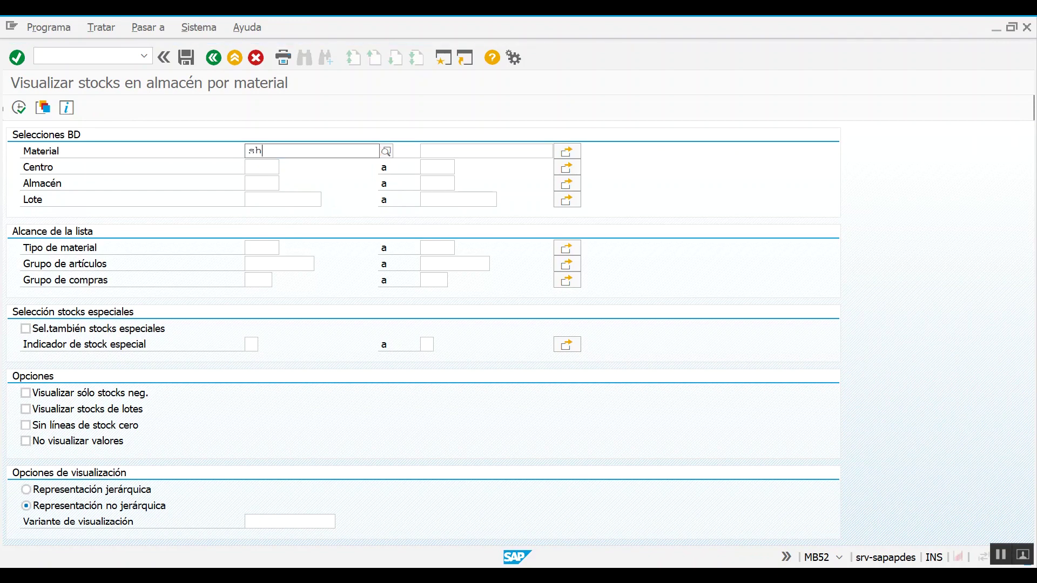
type("e")
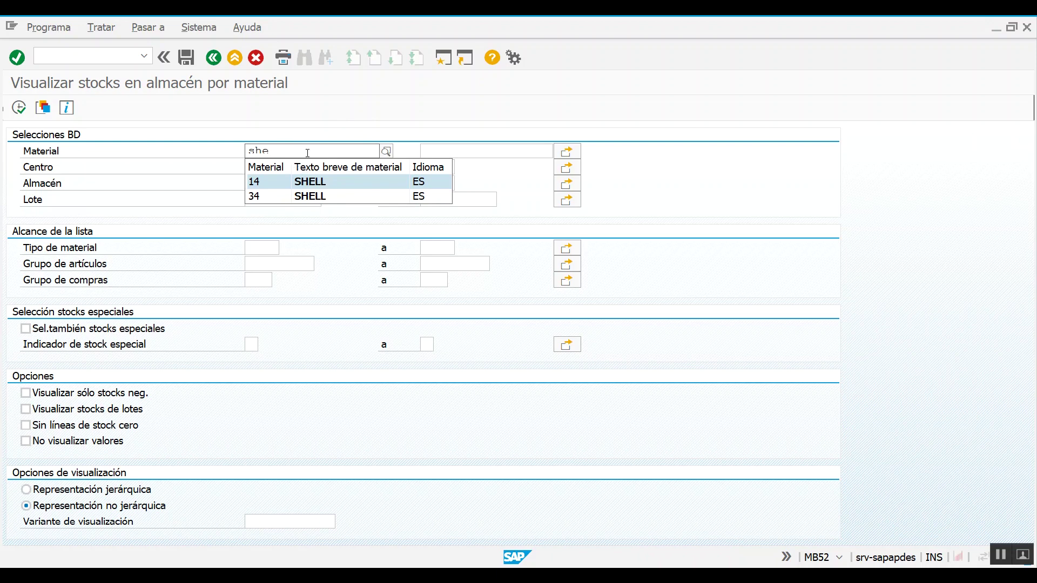
key("BackSpace")
key("BackSpace")
key("BackSpace")
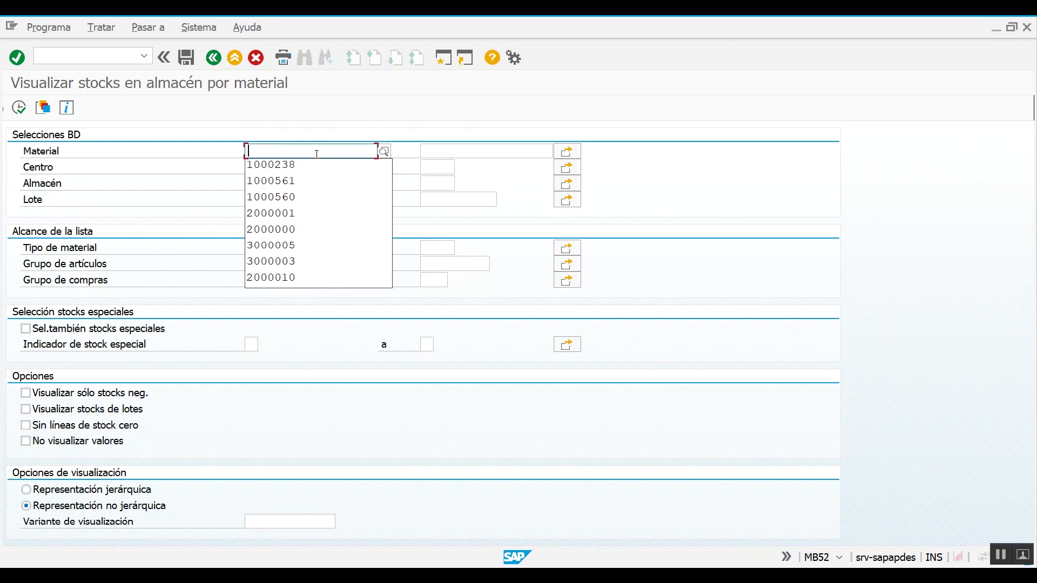
left_click(316, 154)
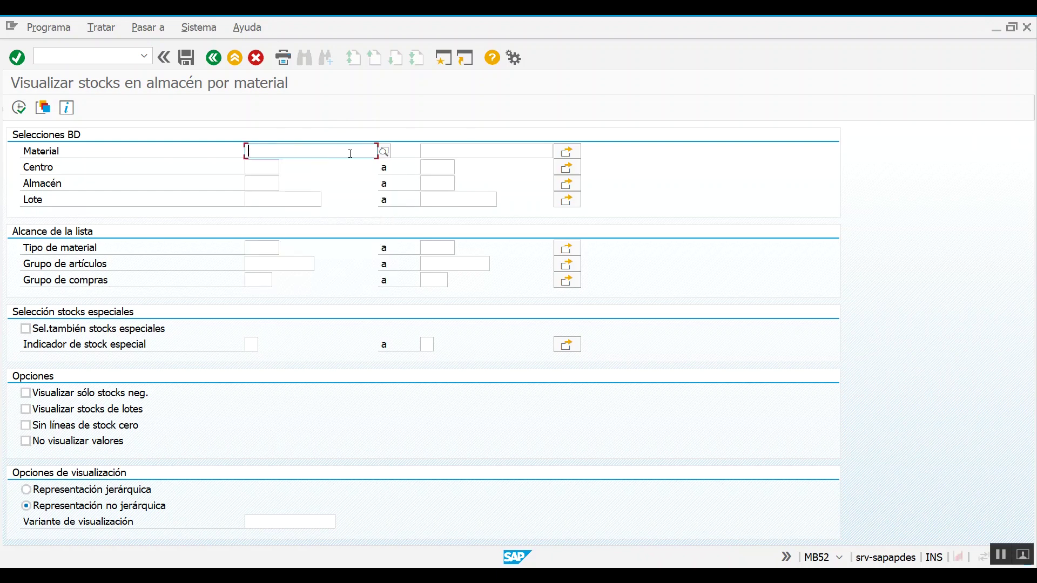
- Open the search help for the Material field and review the list of available search methods
left_click(384, 152)
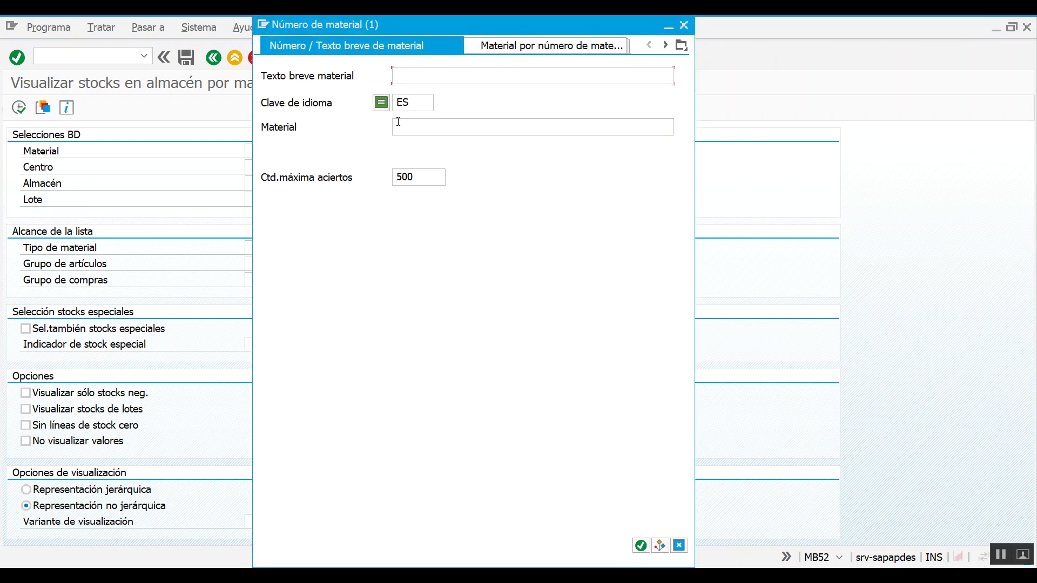
left_click(683, 45)
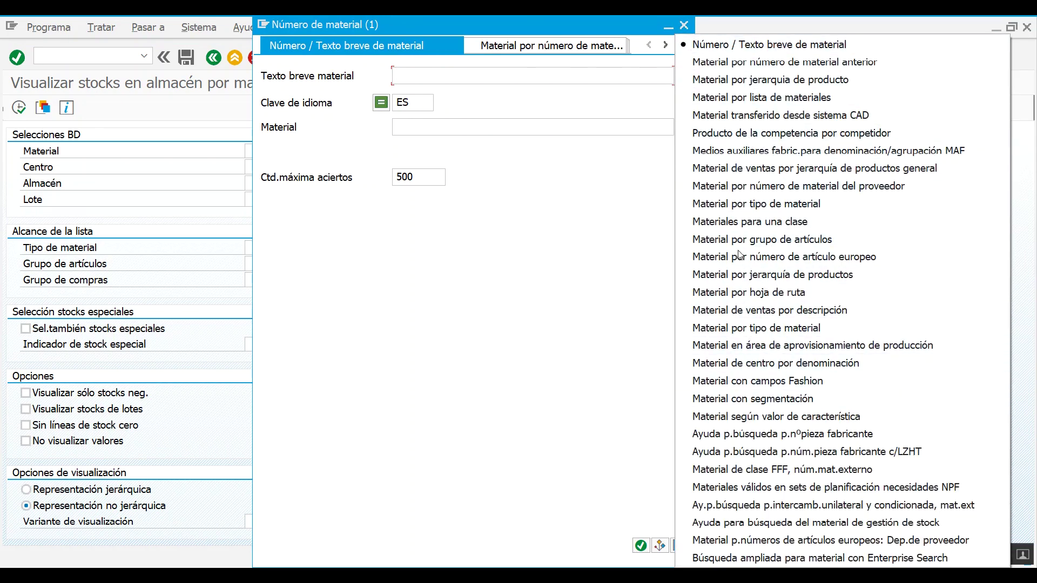
left_click(448, 76)
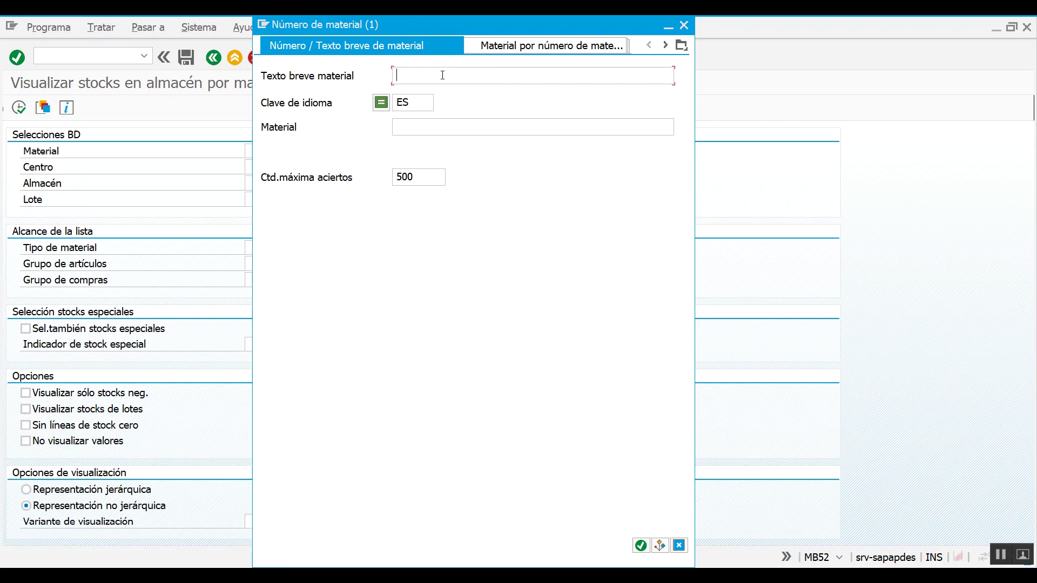
- Search for materials with short text *shell* in language ES, with the maximum number of hits set to 5000
type("*shell*")
left_click(412, 102)
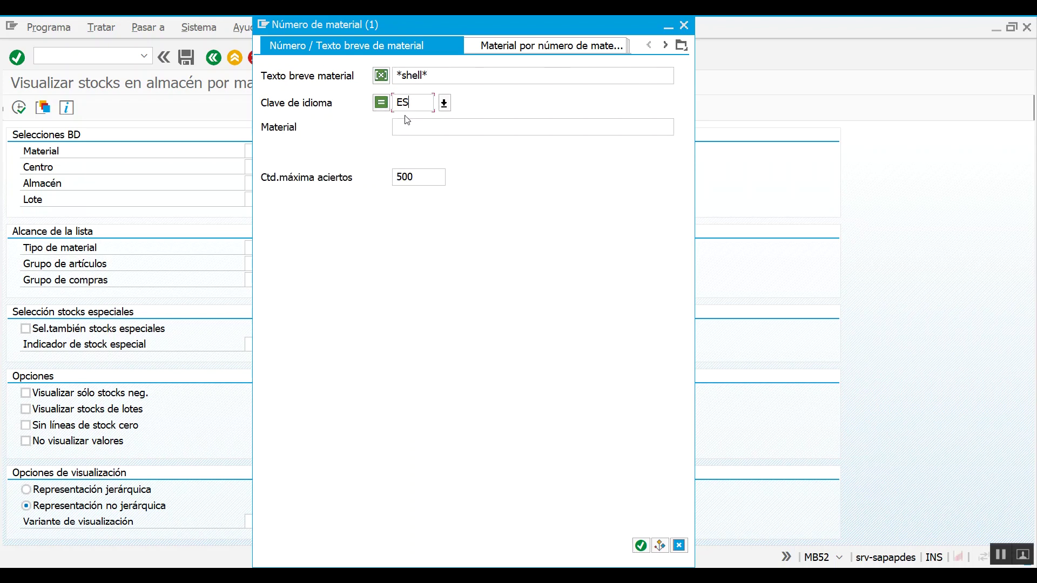
left_click(419, 177)
left_click(428, 179)
type("0")
left_click(641, 547)
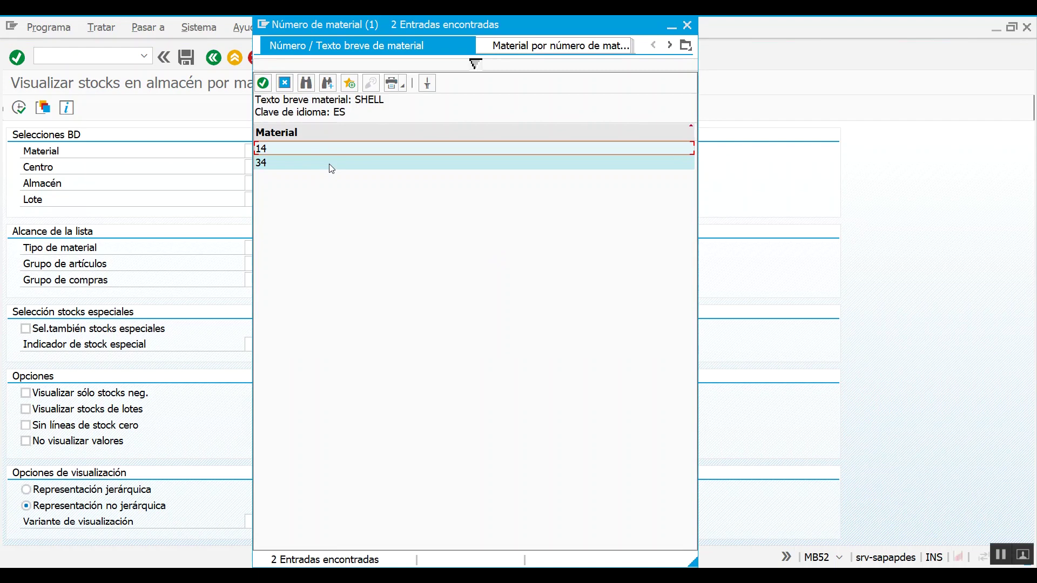
- Select material 34 in the search results and move the results window aside to uncover the Material field
left_click(277, 160)
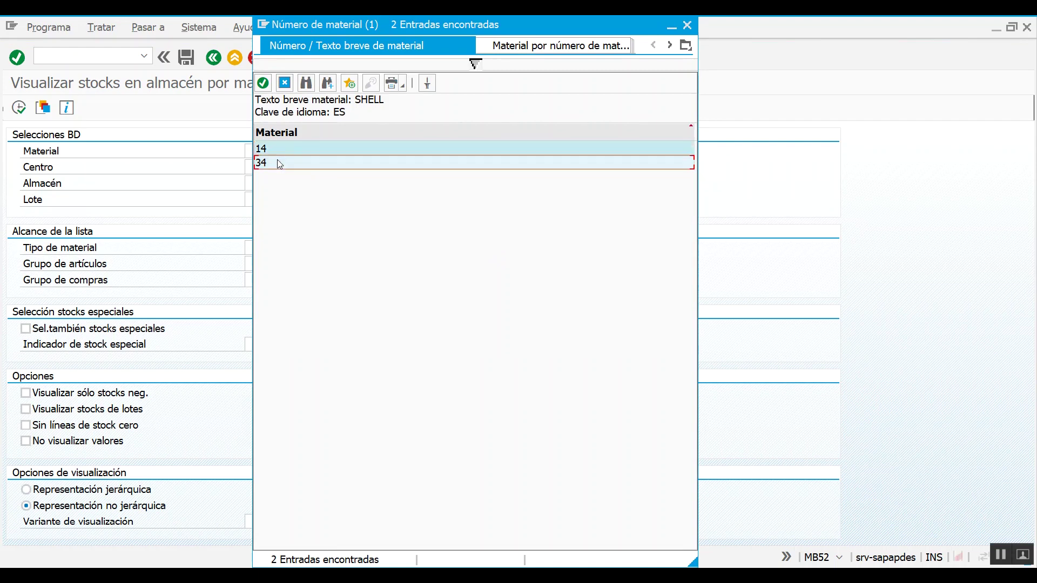
left_click_drag(375, 28, 568, 29)
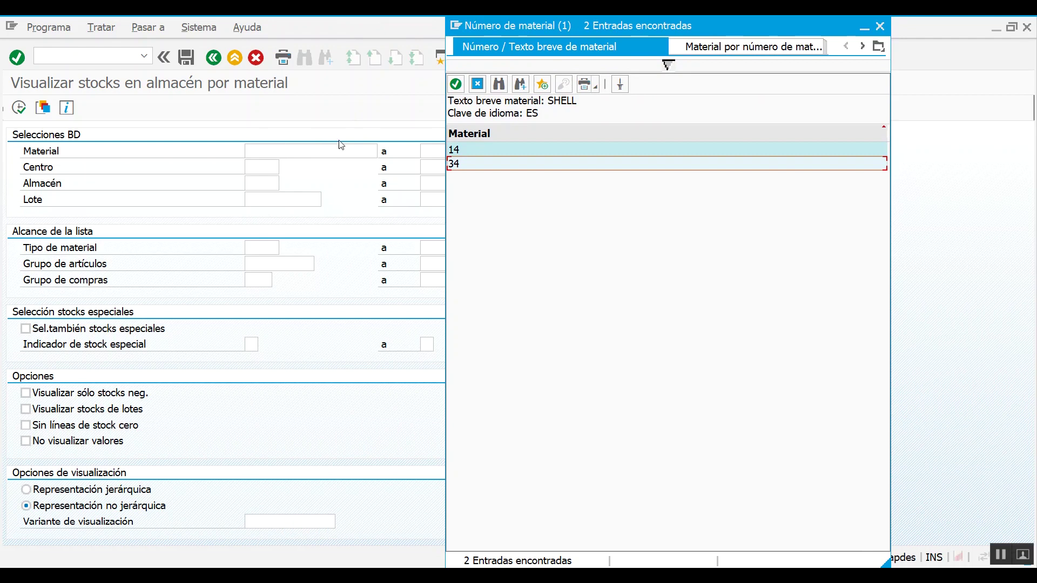
left_click_drag(651, 28, 598, 34)
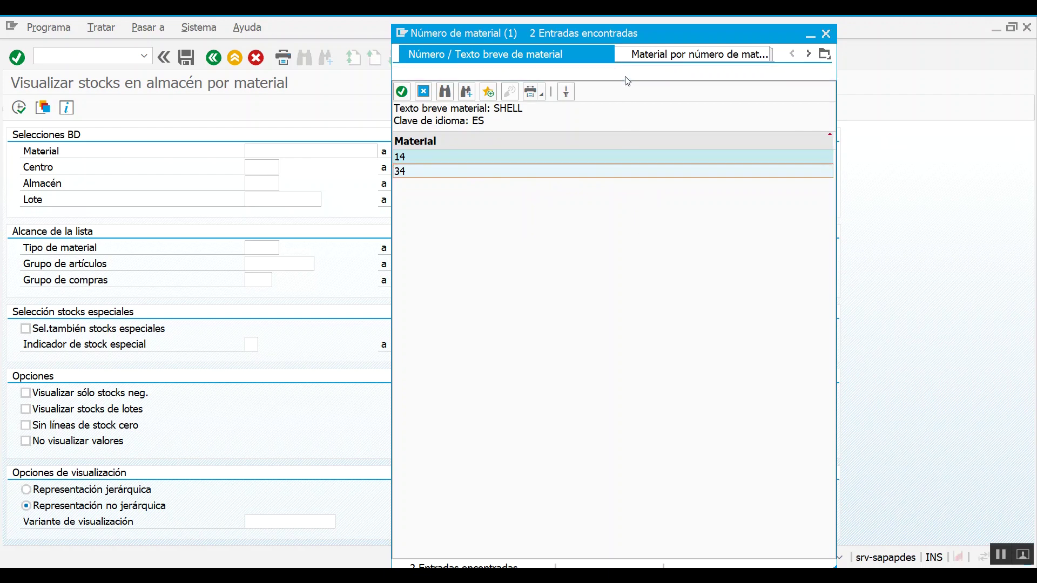
- Reopen the search criteria, change the wildcards around "shell" in the short text and run the material search again
left_click(622, 75)
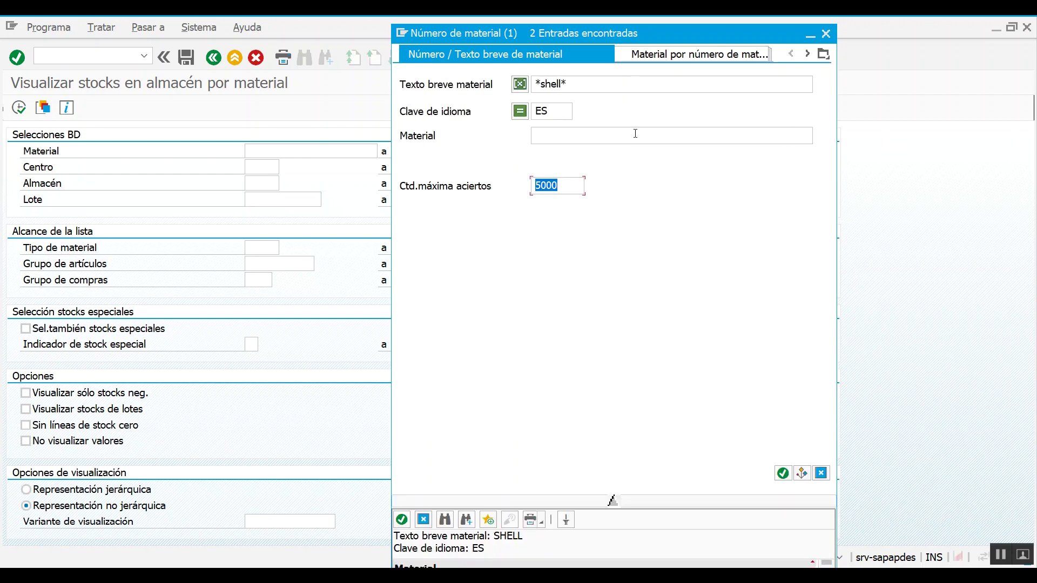
left_click(598, 88)
left_click_drag(560, 85, 540, 87)
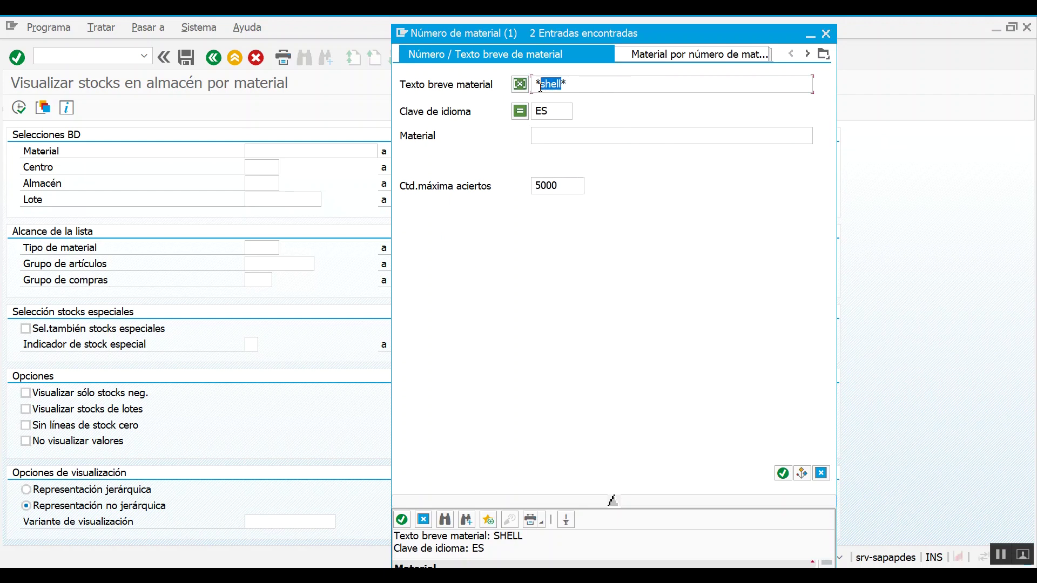
left_click(572, 82)
mouse_move(576, 86)
left_mouse_down()
mouse_move(533, 82)
mouse_move(562, 89)
left_mouse_up()
left_click(540, 82)
key("Delete")
key("BackSpace")
type("*")
left_click(782, 473)
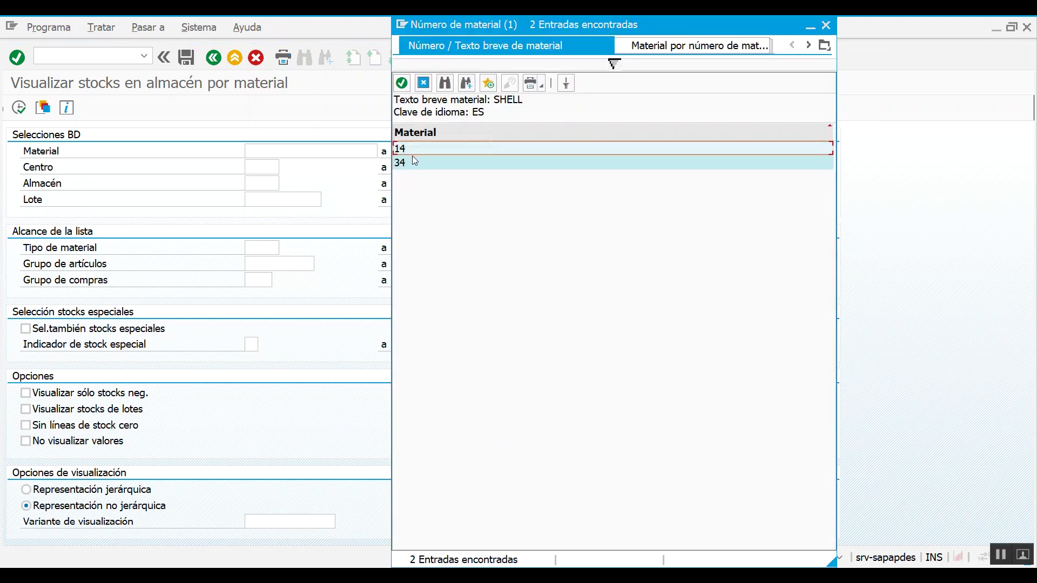
- Inspect materials 14 and 34 in the results and reopen the criteria with the short text set to *shell
left_click(414, 161)
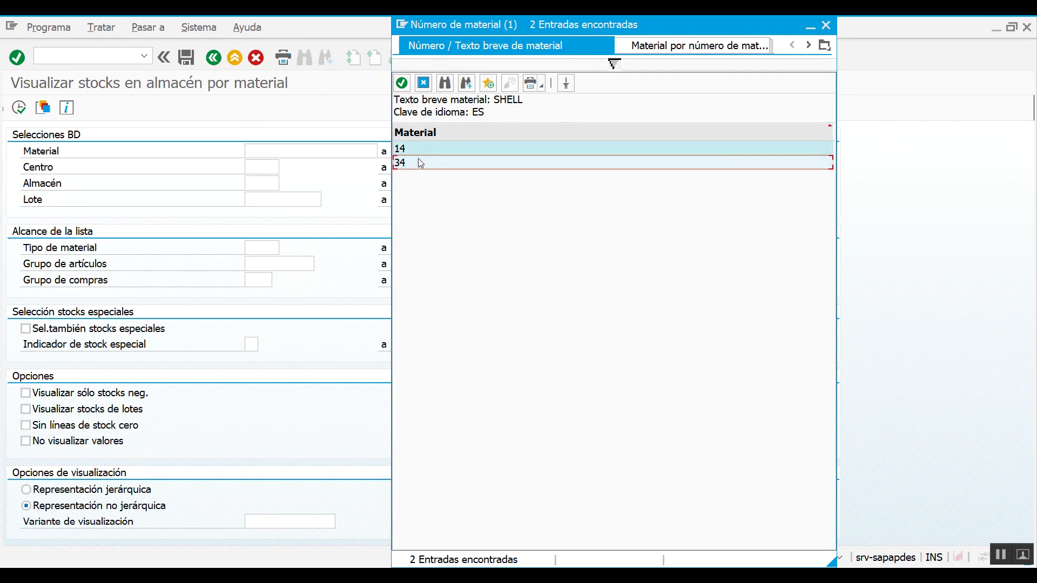
left_click(429, 147)
left_click(431, 163)
left_click(646, 70)
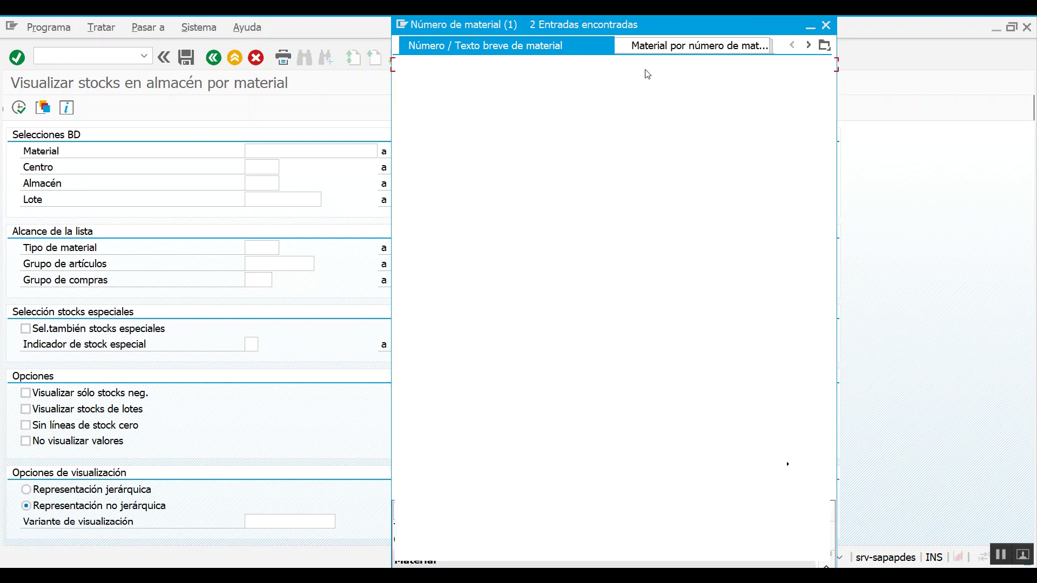
type("*shell")
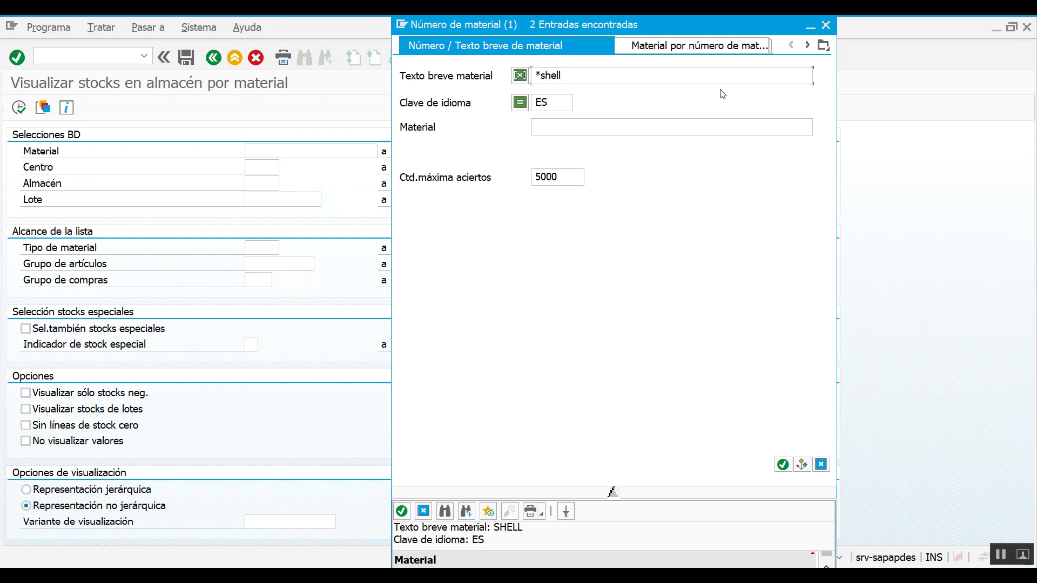
- Switch to the search method "Material por tipo de material" and choose material type HAWA (Mercaderías)
left_click(824, 47)
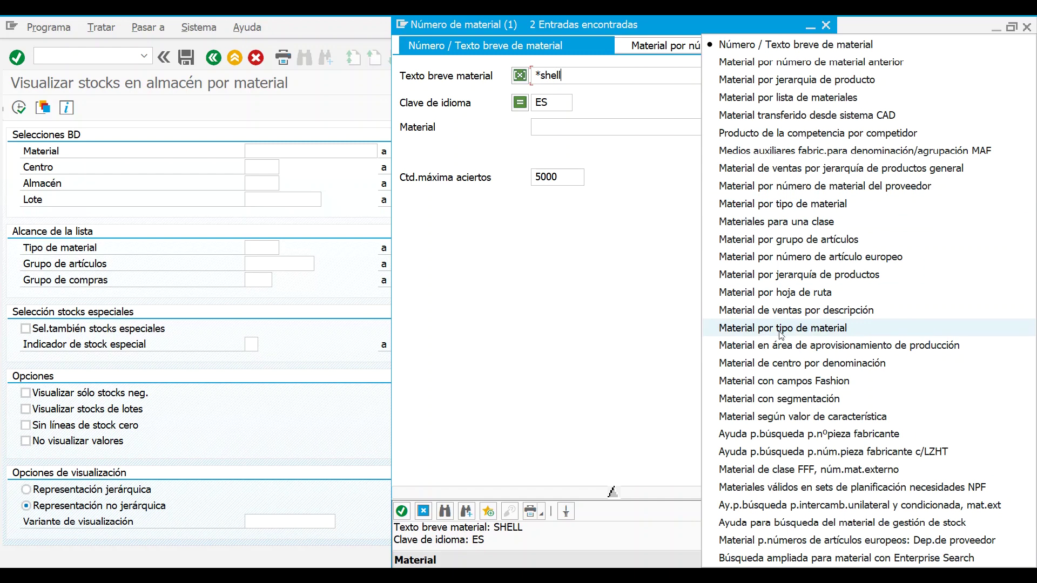
left_click(760, 328)
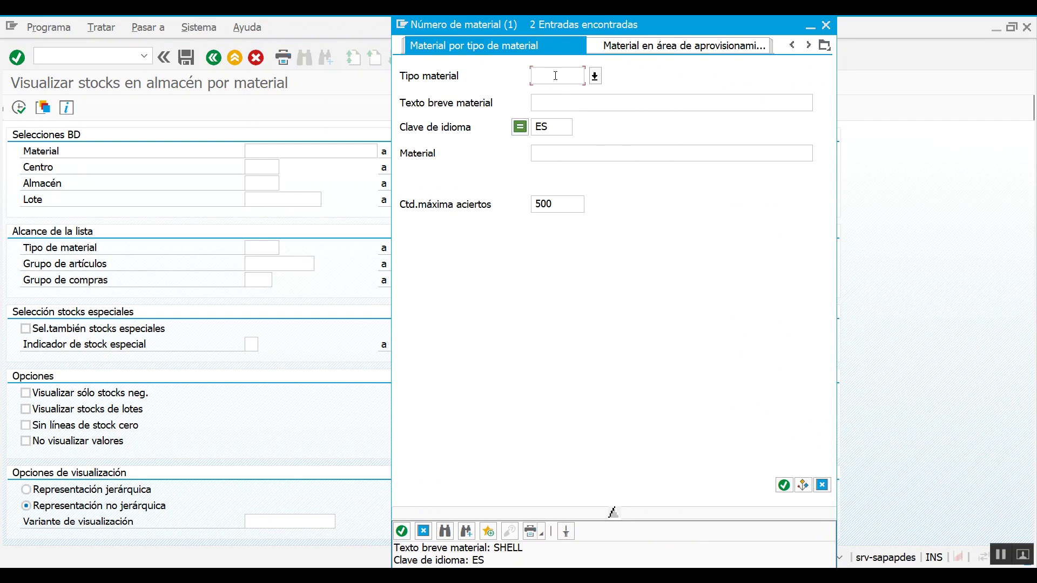
left_click(555, 101)
left_click(547, 75)
left_click(595, 76)
left_click_drag(437, 153, 619, 79)
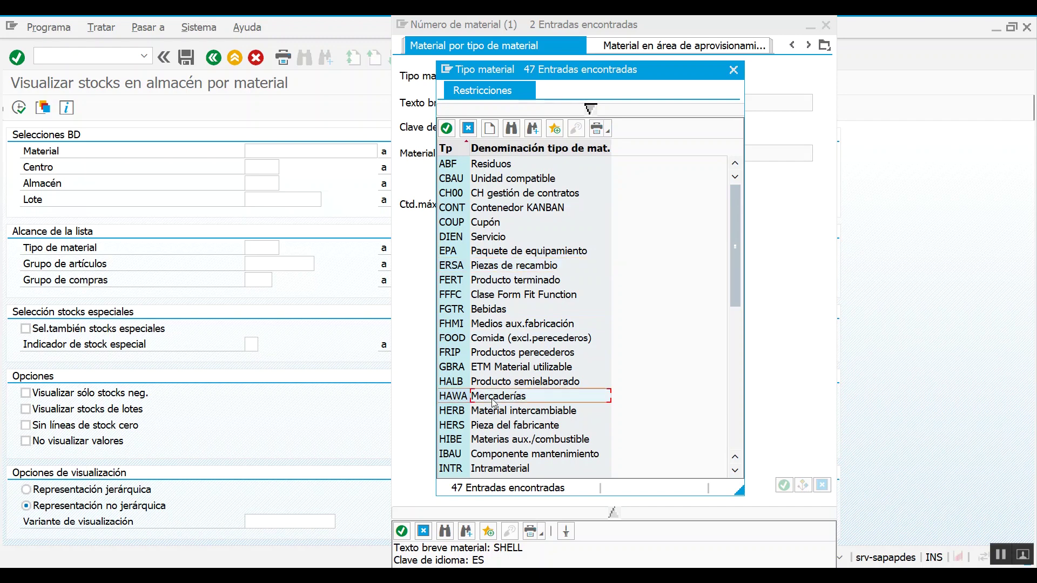
left_click(451, 398)
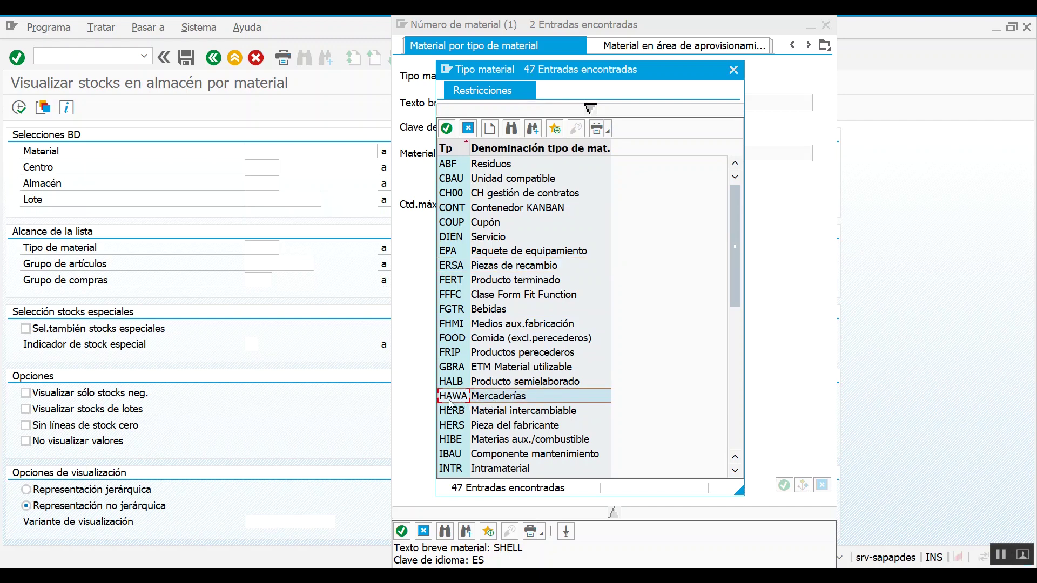
double_click(502, 400)
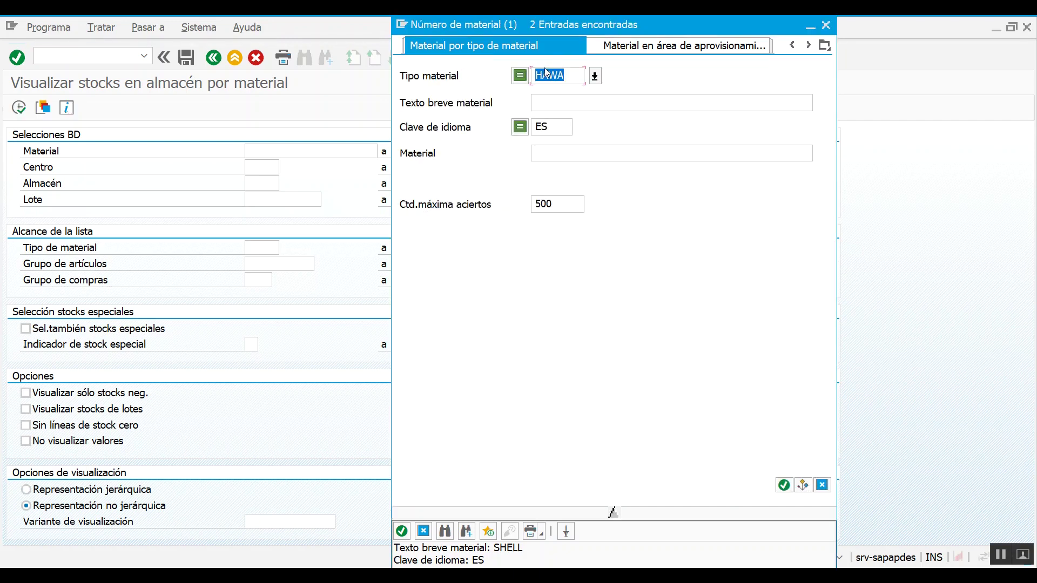
- Reopen the list of material types and examine its entries, such as ERSA, FERT, HAWA, UNBW and ROH
left_click(572, 101)
left_click(571, 75)
left_click(594, 75)
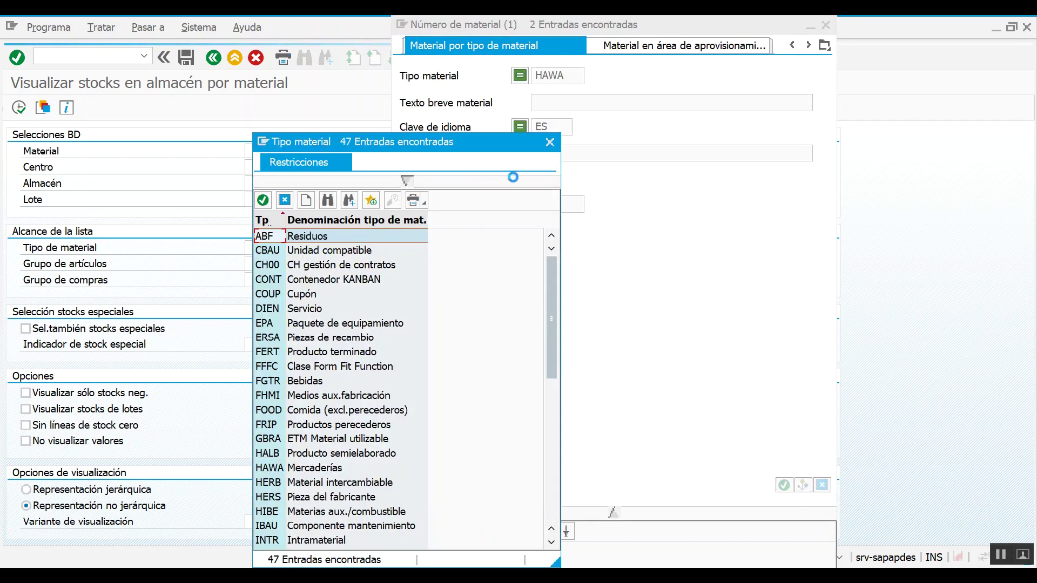
left_click_drag(432, 147, 391, 85)
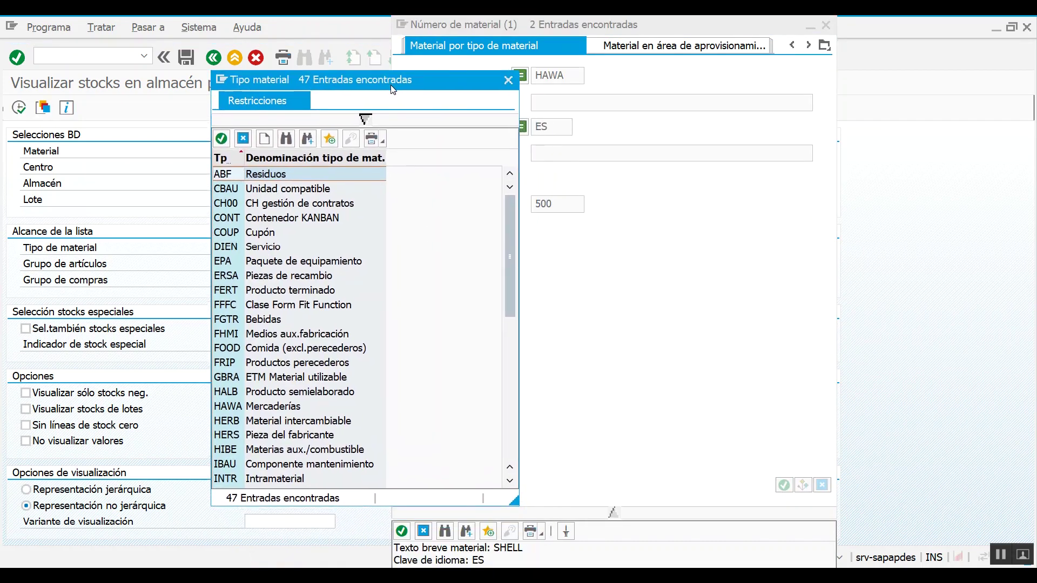
left_click(230, 277)
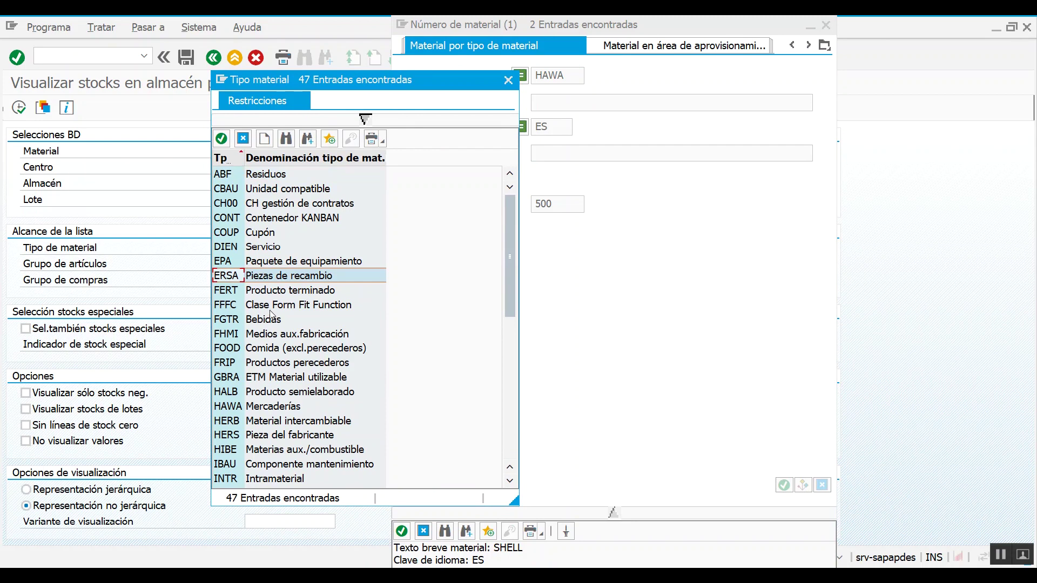
left_click(234, 293)
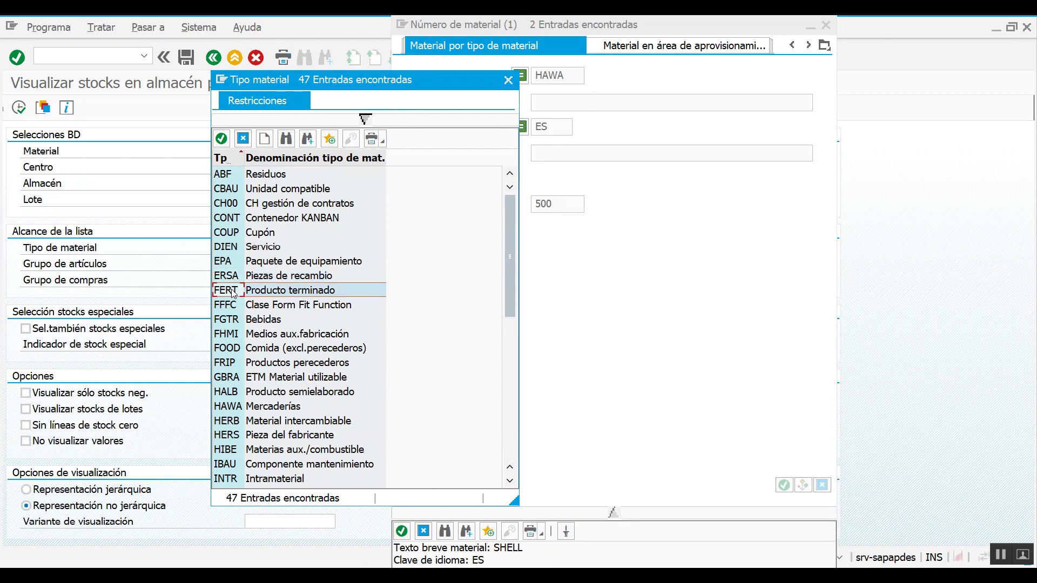
left_click(254, 408)
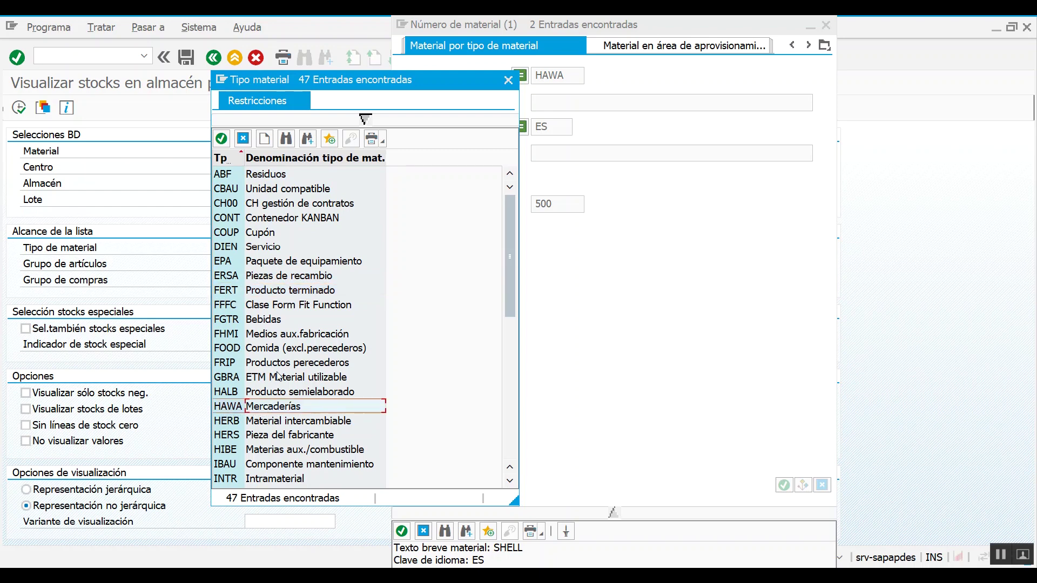
left_click_drag(507, 261, 508, 402)
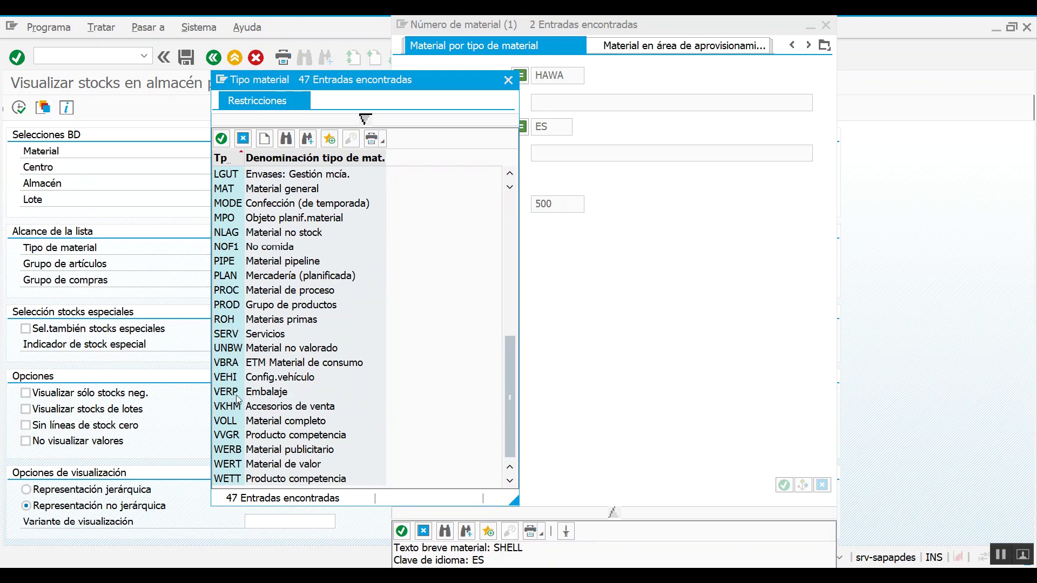
left_click(256, 349)
scroll(289, 422, "up", 1)
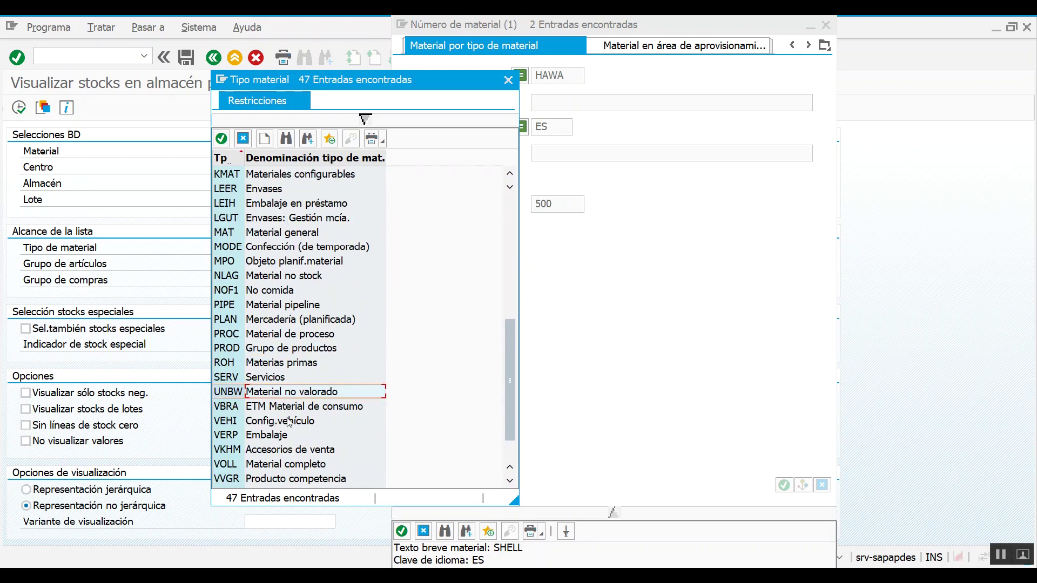
left_click(299, 349)
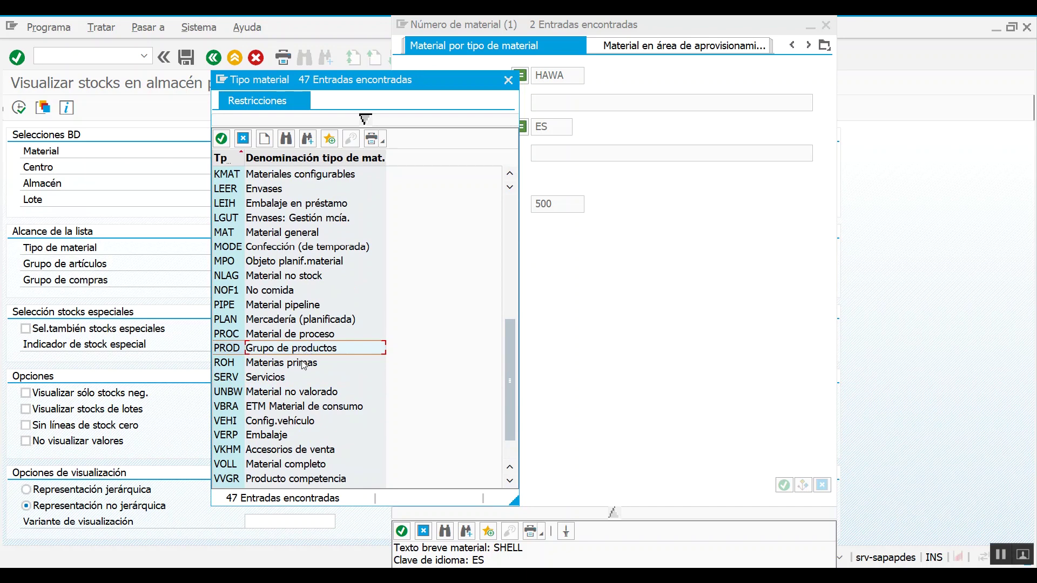
left_click(267, 362)
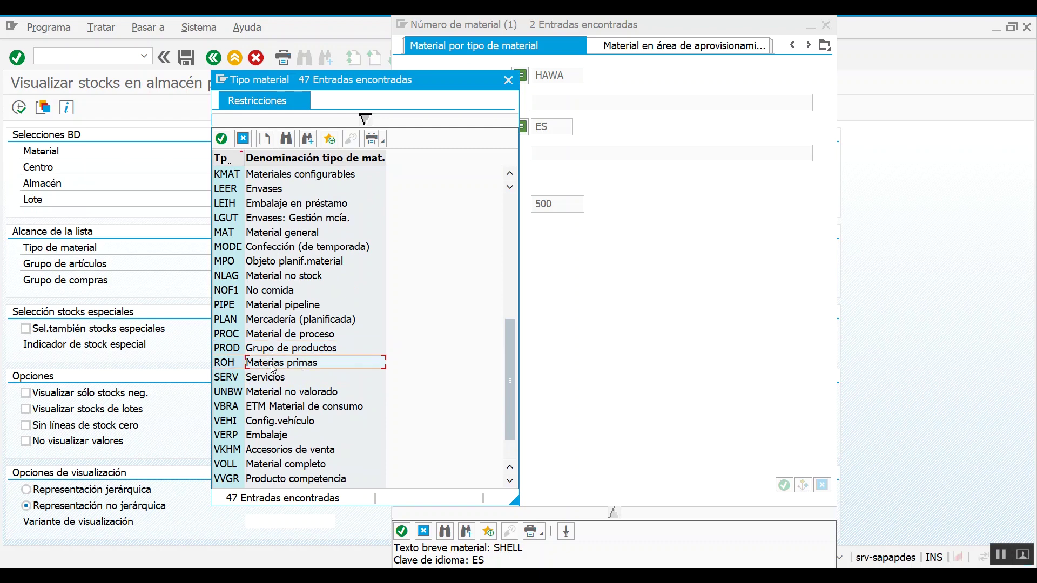
scroll(273, 368, "up", 3)
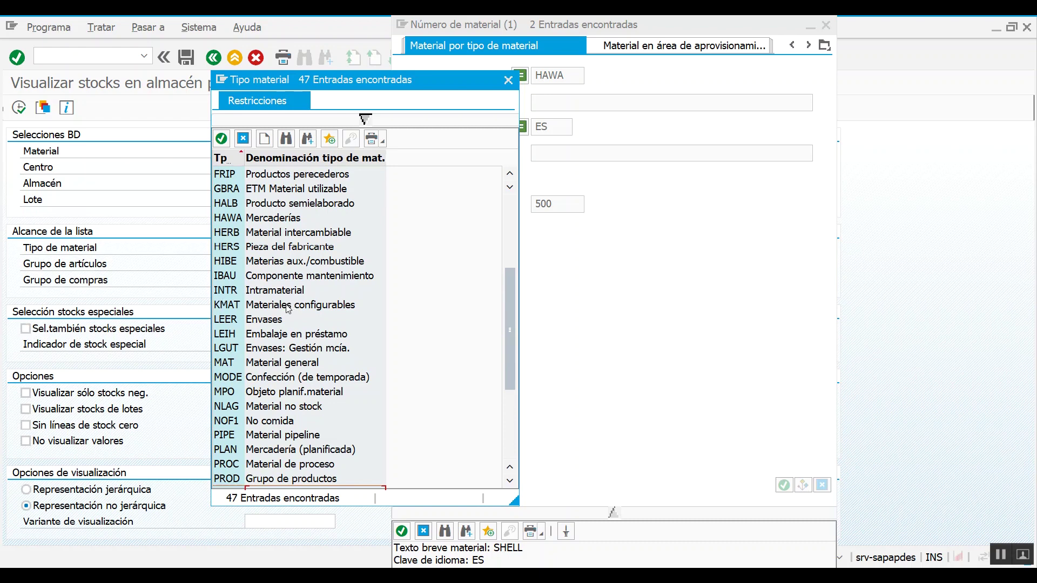
scroll(287, 308, "up", 2)
scroll(301, 331, "up", 3)
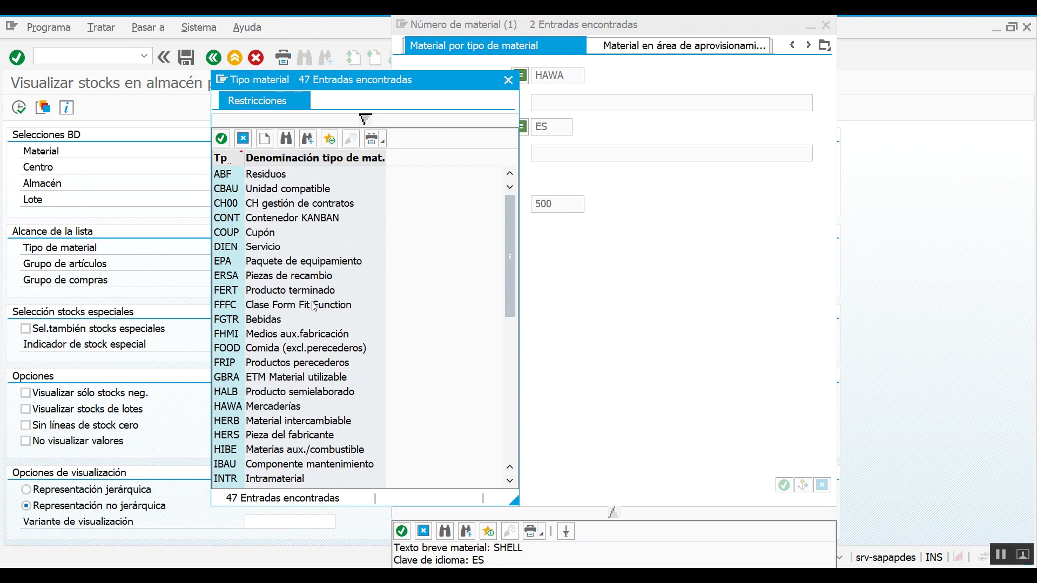
scroll(304, 334, "down", 1)
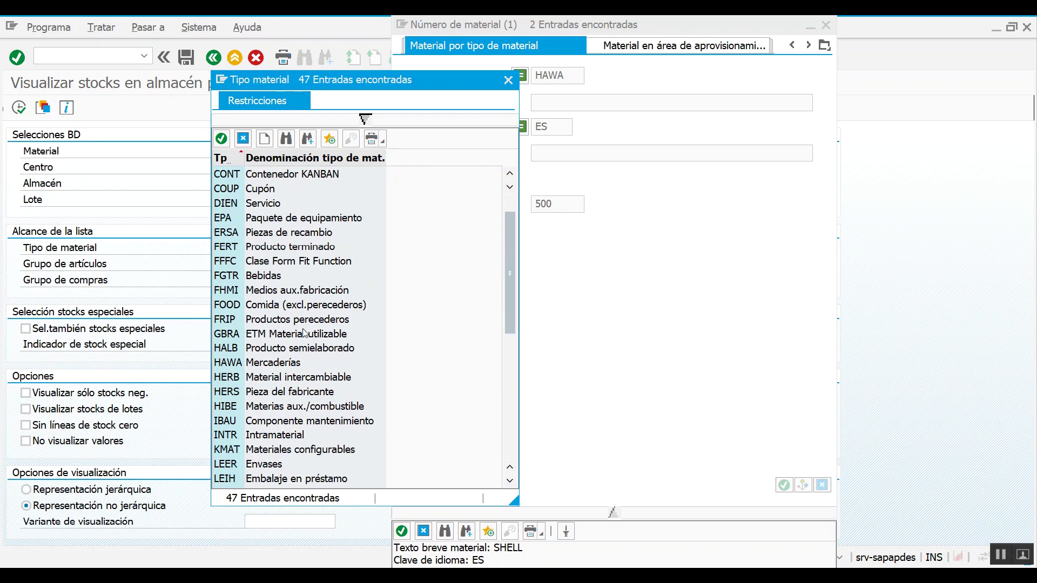
- Choose material type FERT (Producto terminado), run the search and select the FIN10A,MTS-DDMRP,PD row in the results
left_click(295, 250)
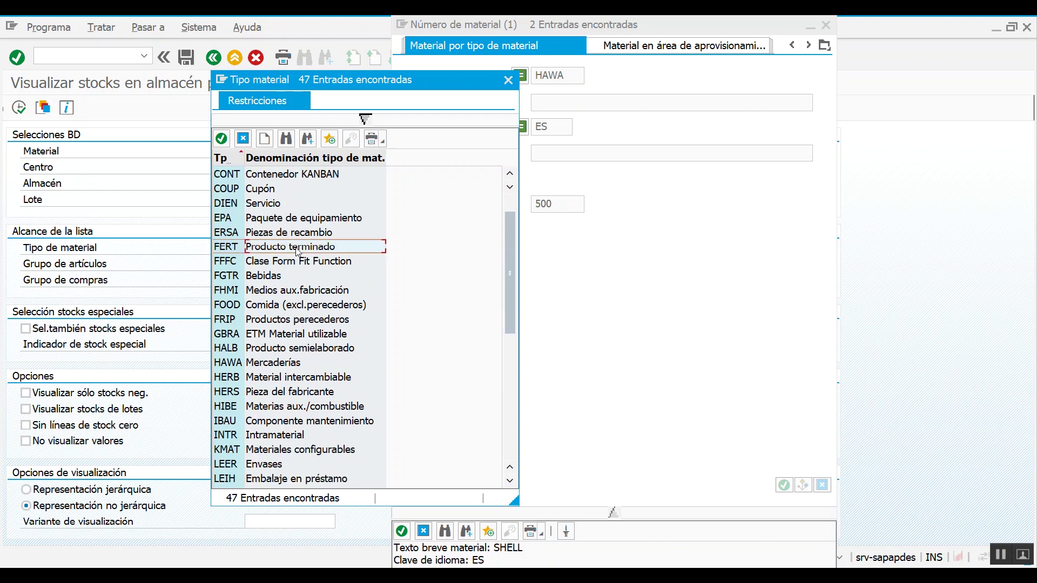
double_click(296, 250)
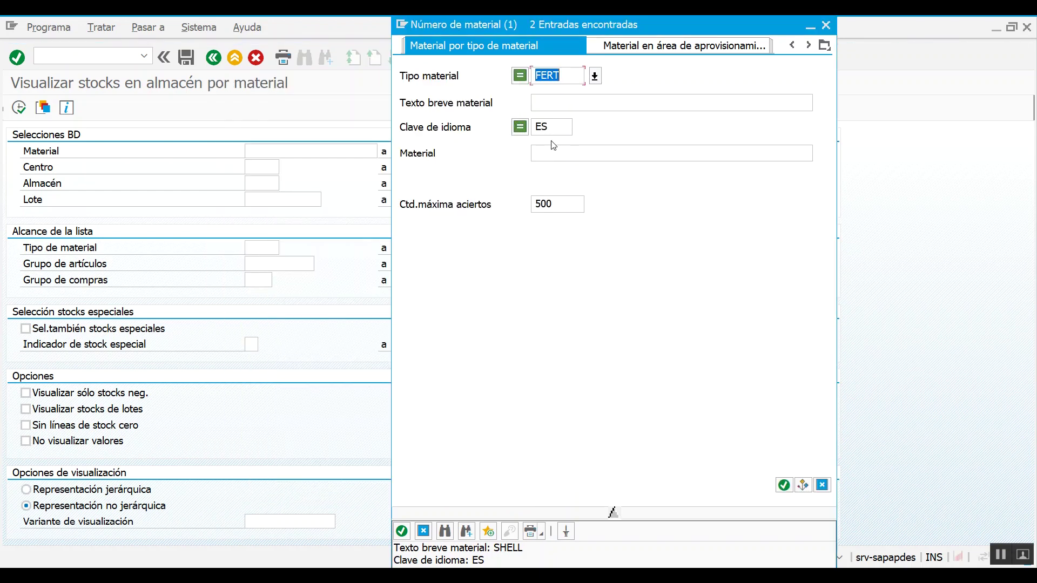
left_click(571, 103)
left_click(784, 485)
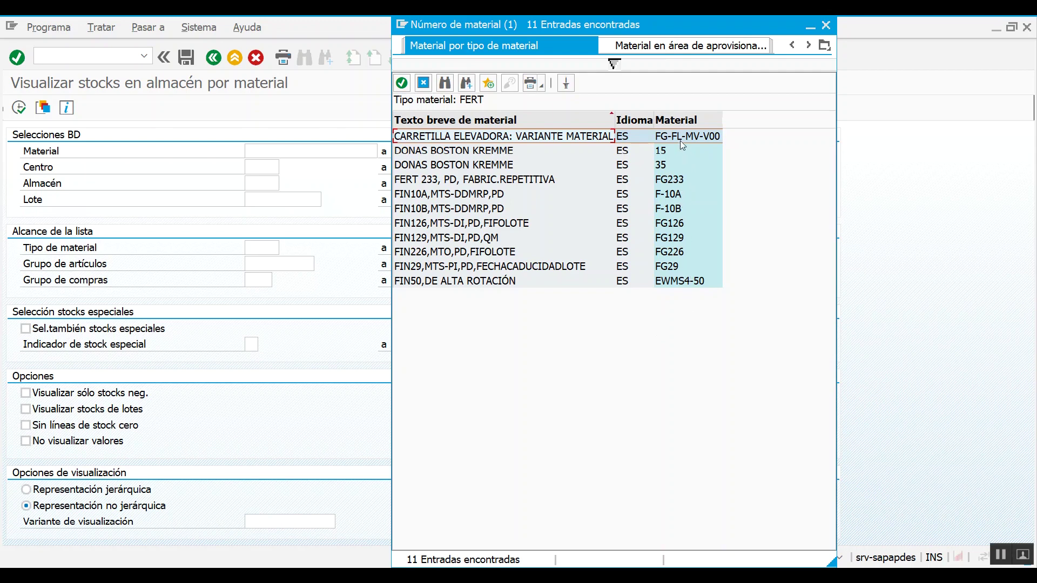
left_click(511, 195)
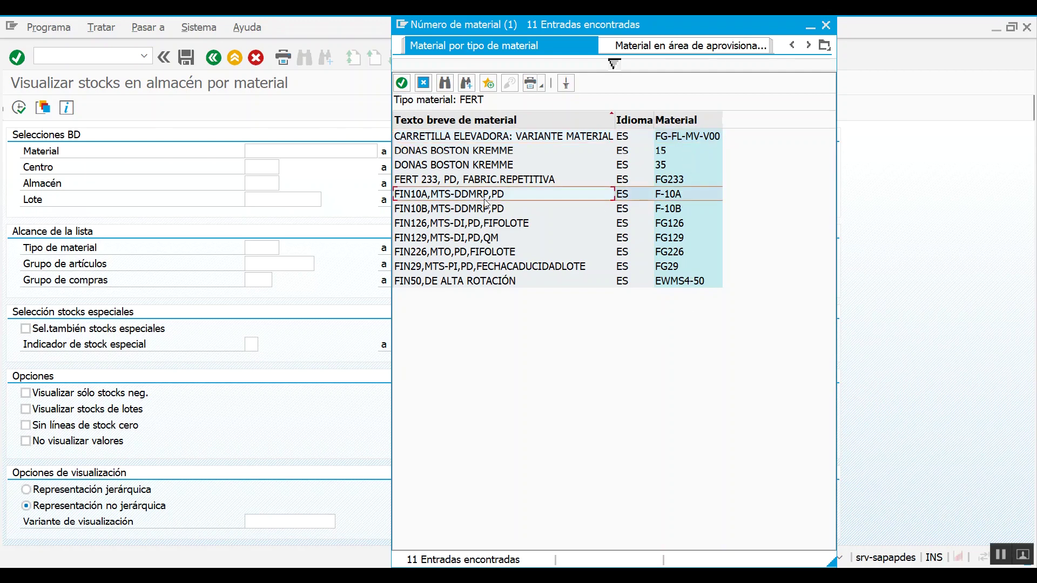
- Sort the FERT search results by material number, first in ascending and finally in descending order
left_click(481, 256)
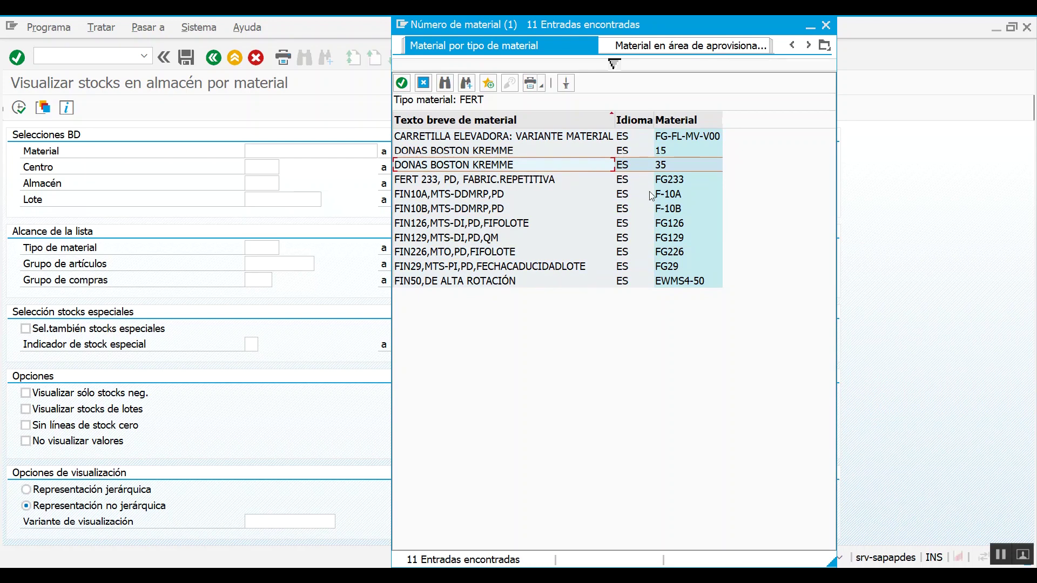
left_click(686, 120)
left_click(688, 183)
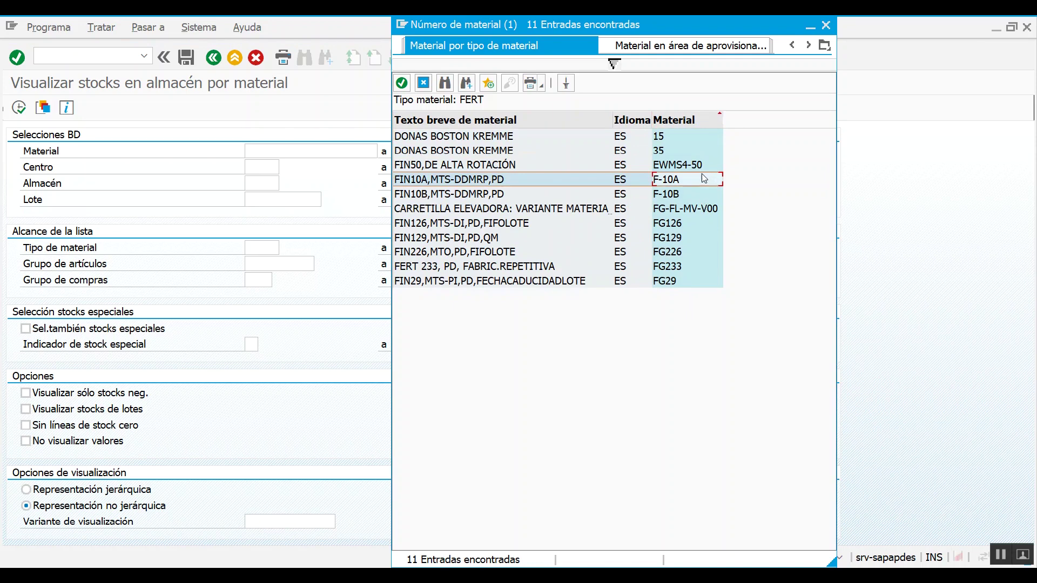
left_click(517, 165)
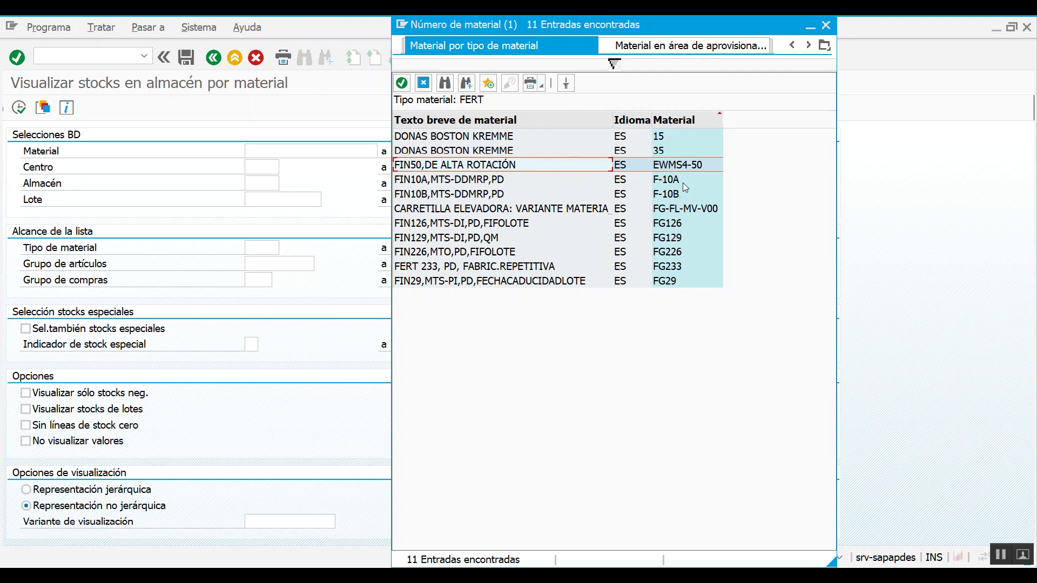
left_click(689, 120)
left_click(690, 120)
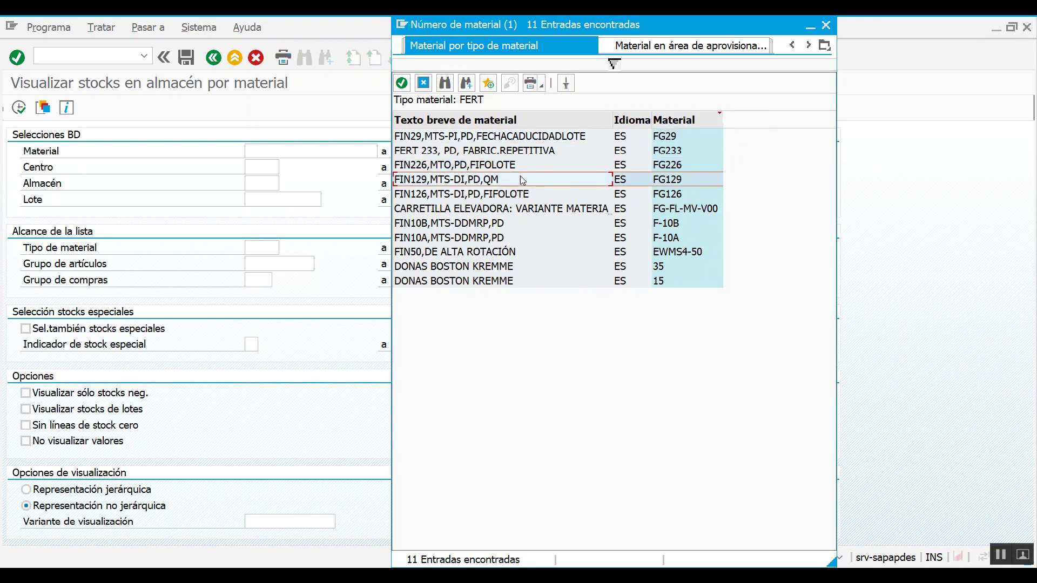
- Add the FERT materials FG129 and FG29 to the personal value list
left_click(507, 139)
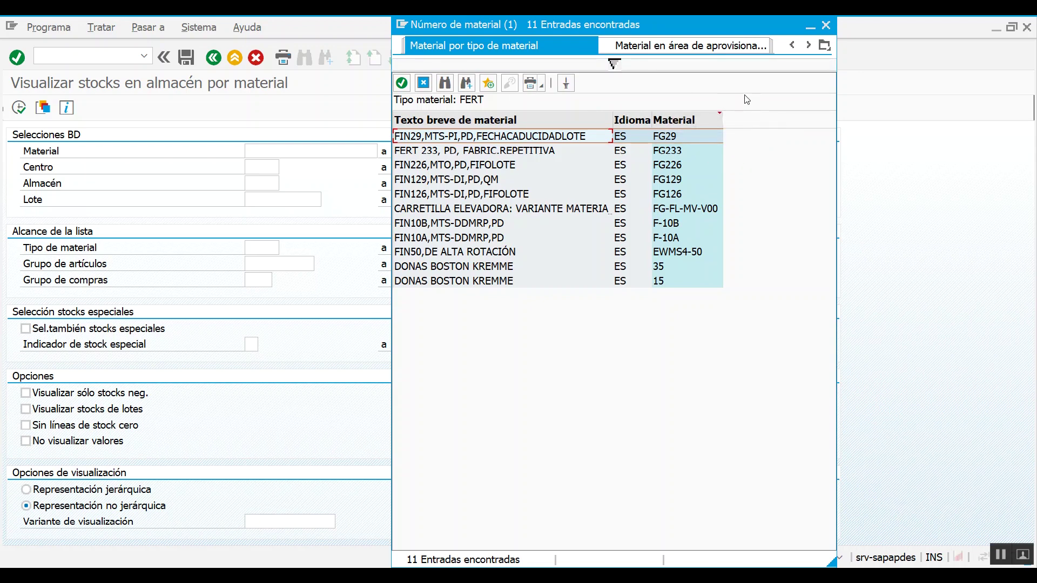
left_click(510, 180)
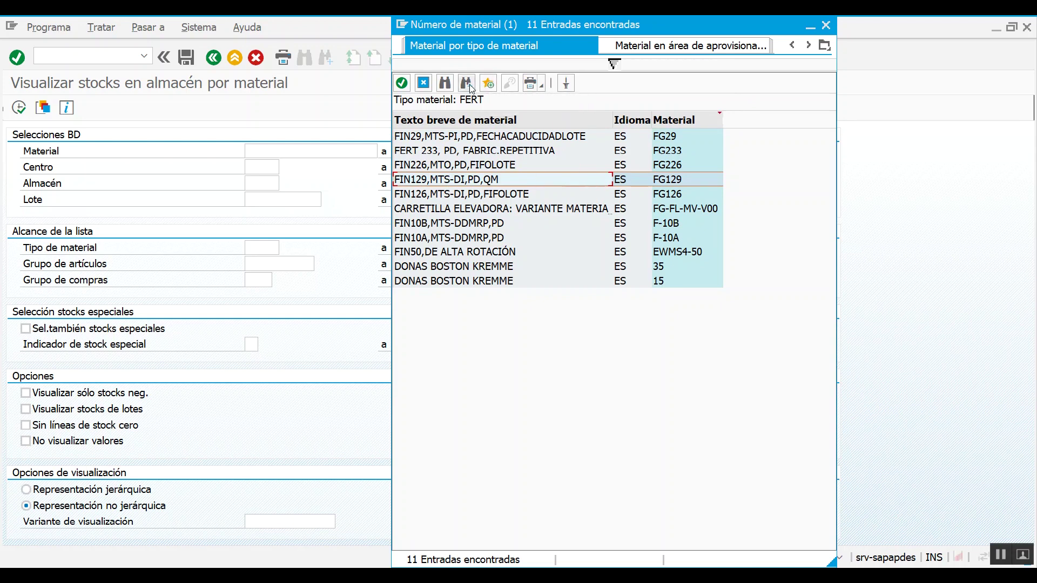
left_click(489, 85)
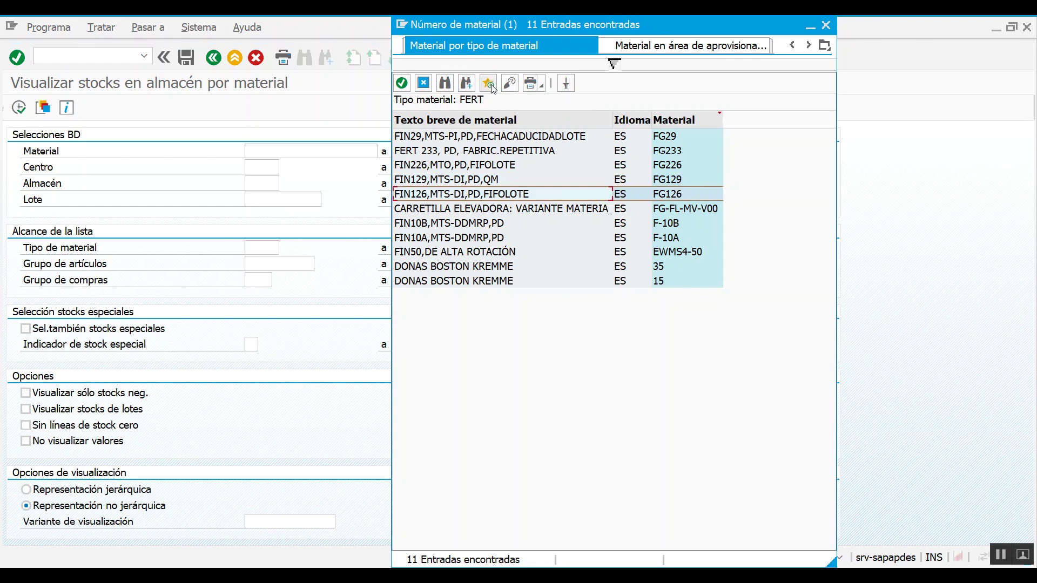
left_click(660, 139)
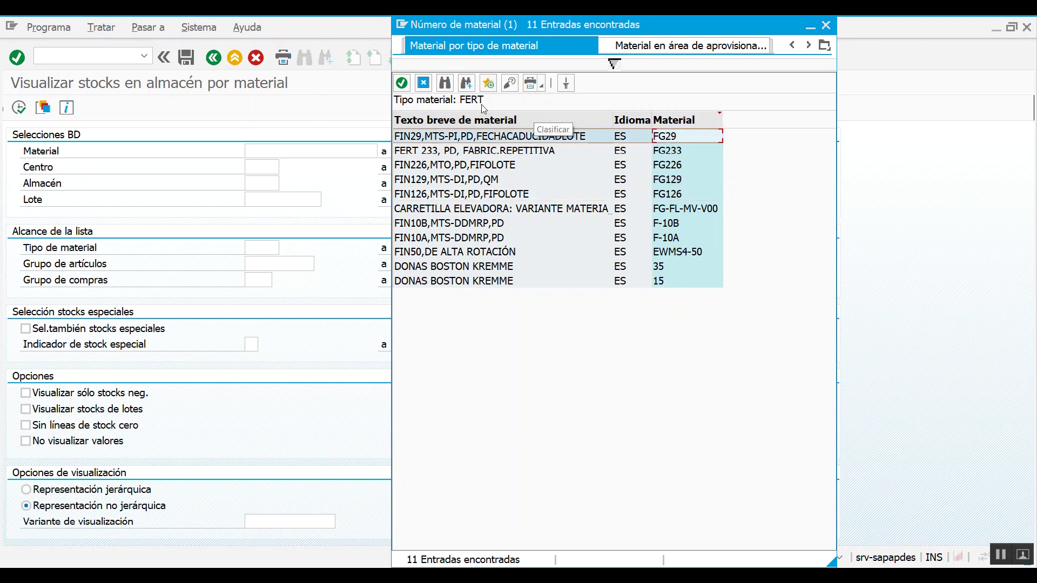
left_click(488, 85)
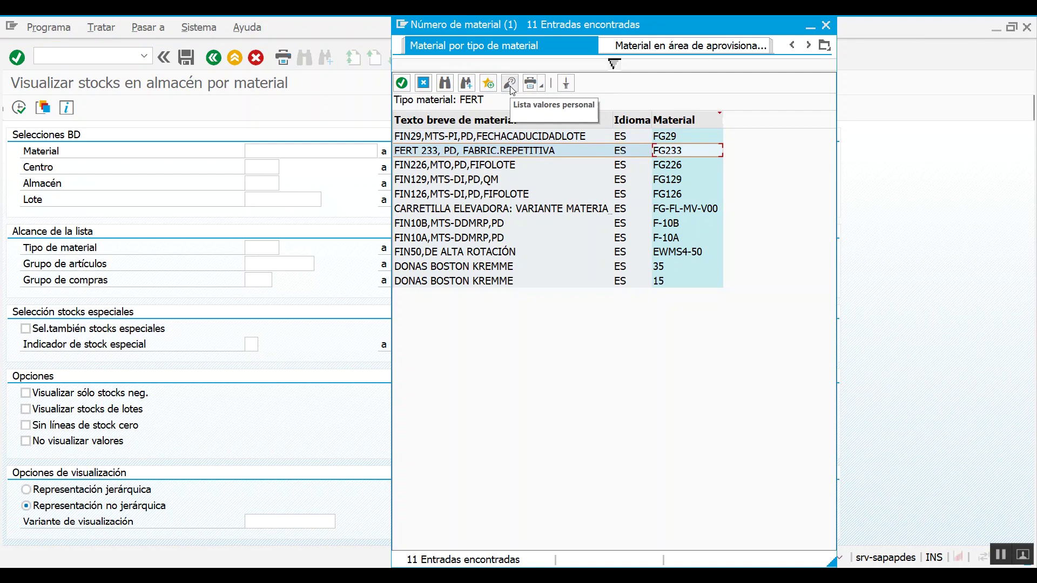
- Display the personal value list and examine its search criteria and the FG129 and FG29 entries
left_click(510, 83)
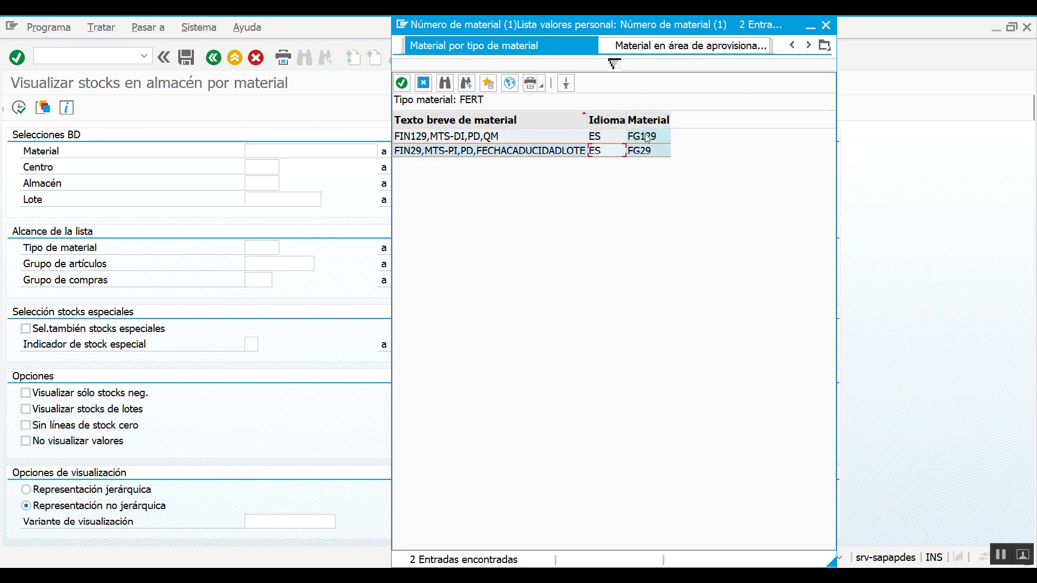
left_click(614, 63)
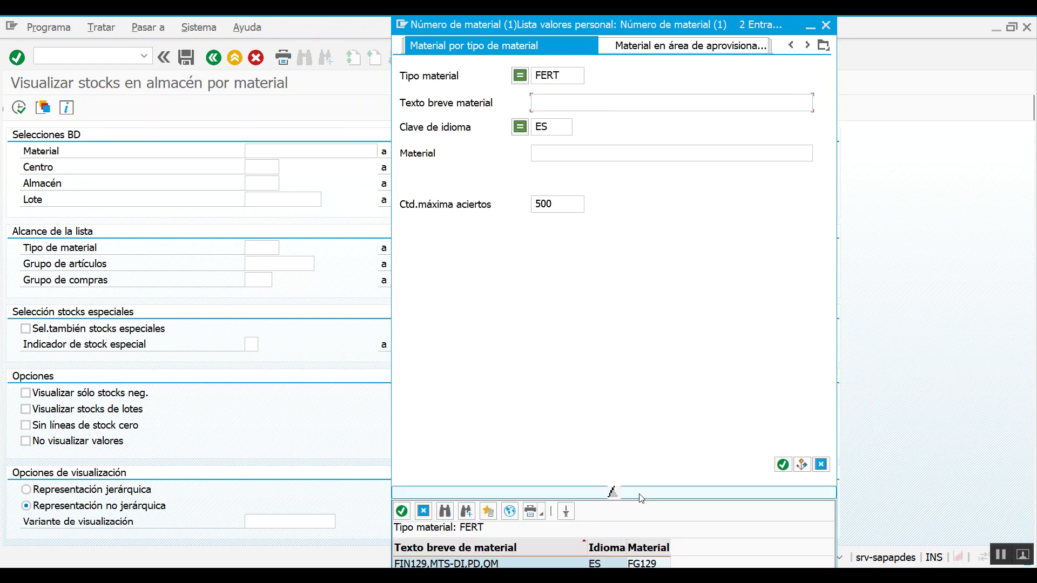
left_click(612, 490)
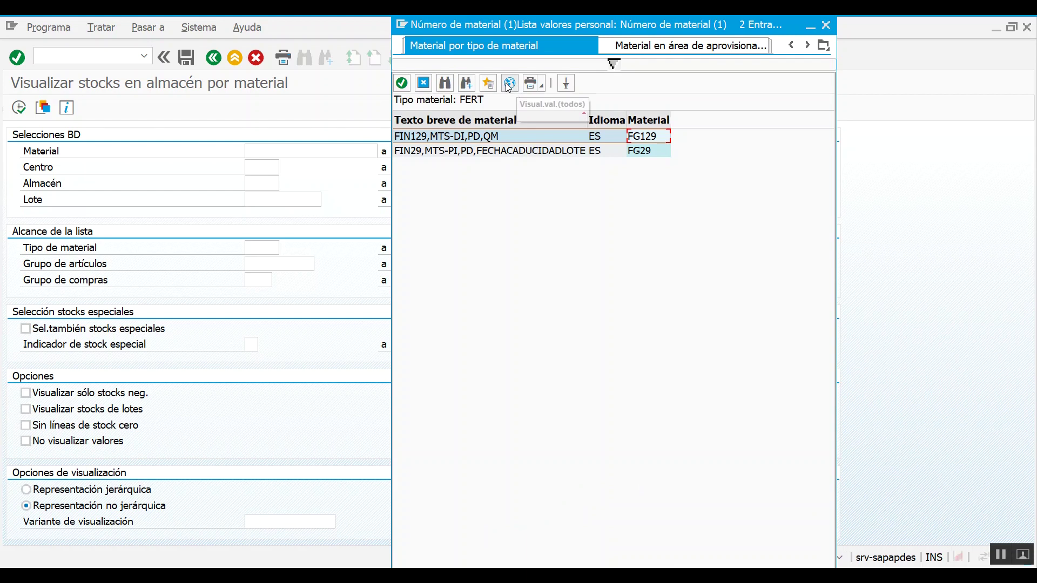
left_click(620, 151)
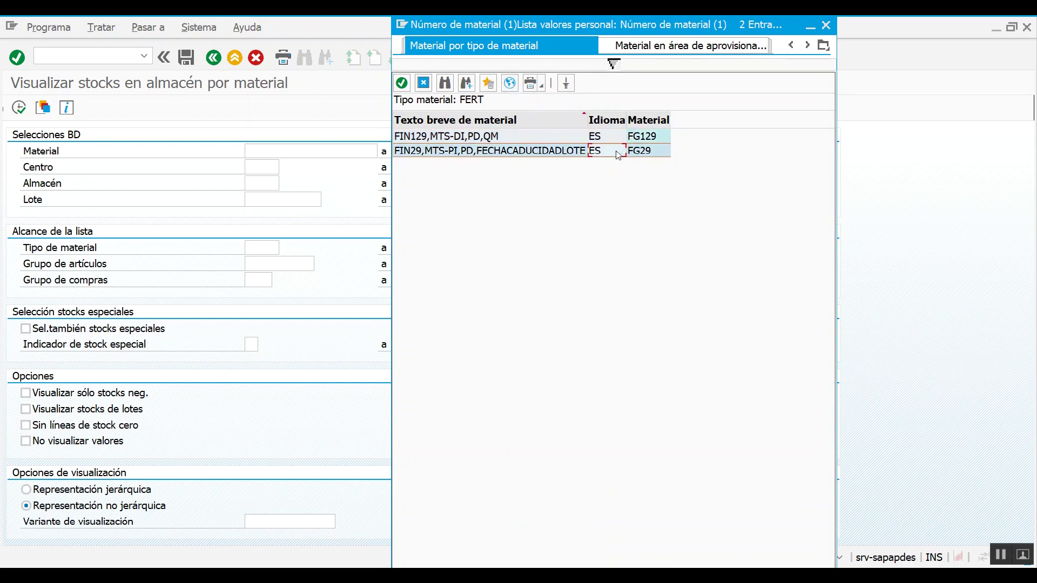
left_click(610, 138)
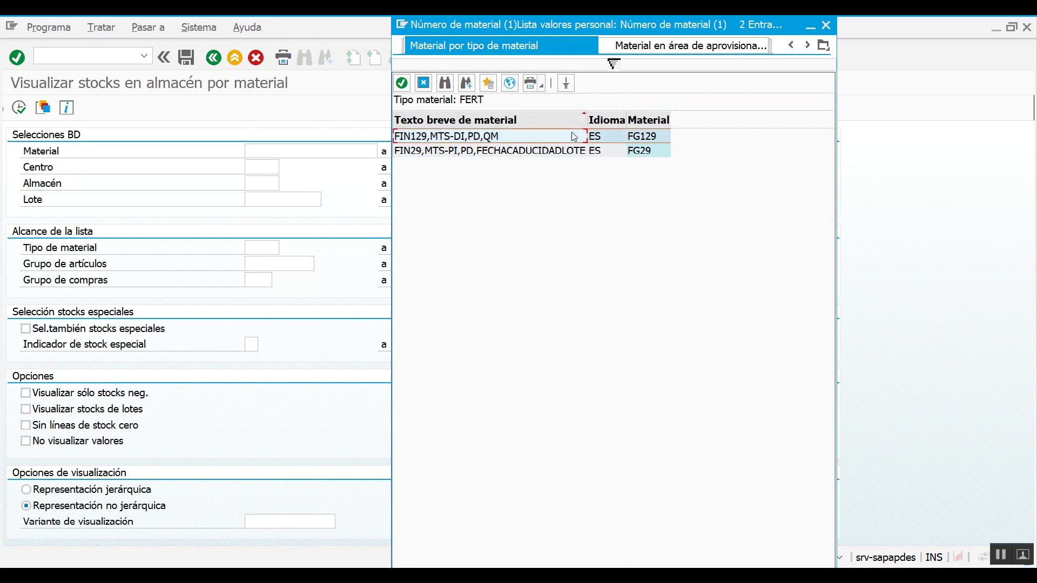
left_click(557, 151)
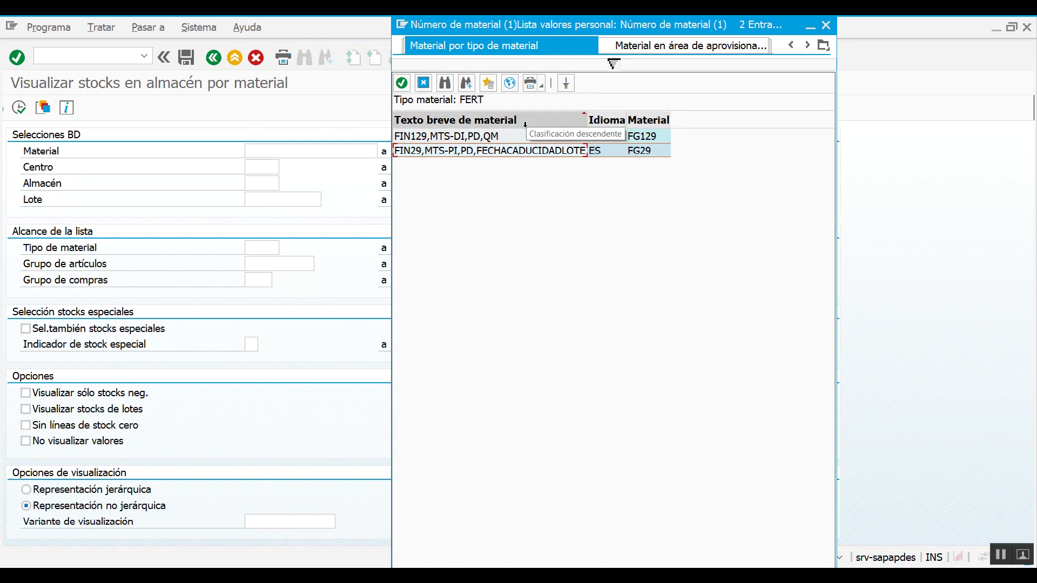
- Switch the material search back to all values, and exit both the search and the MB52 report
left_click(509, 83)
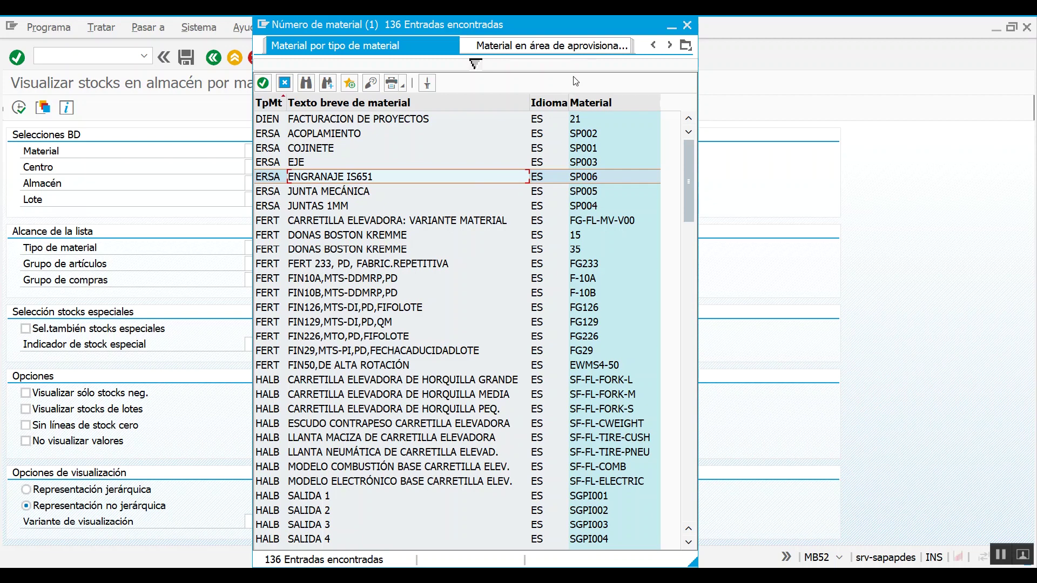
left_click(686, 26)
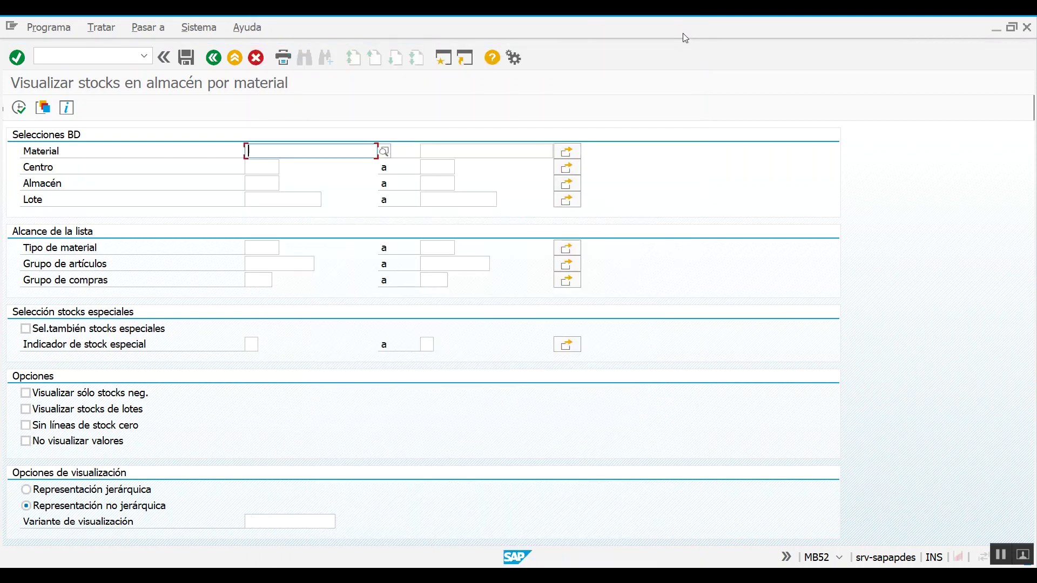
left_click(217, 60)
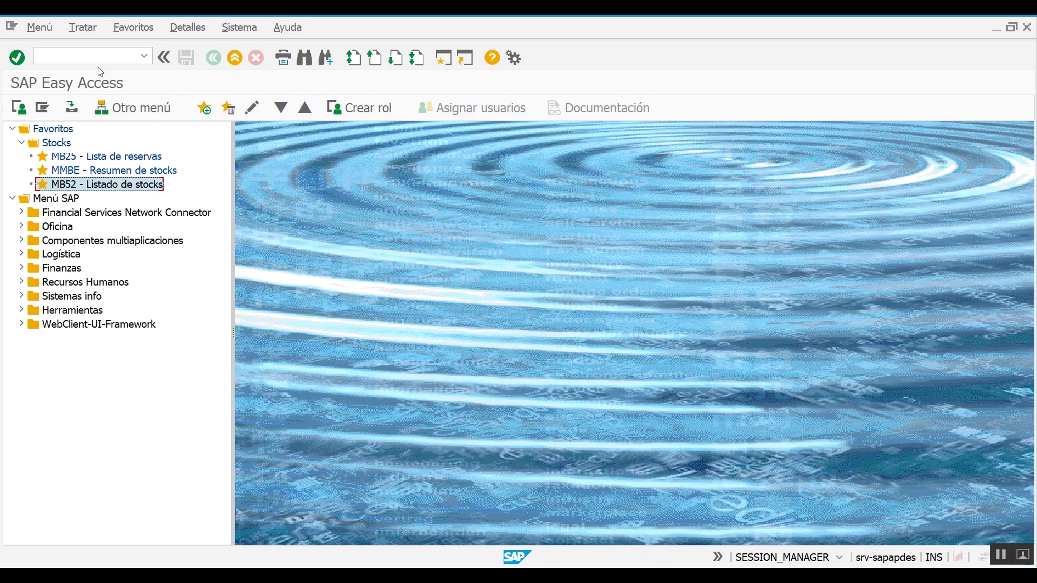
- Run transaction SU53 to view the user's authorization check data and return to SAP Easy Access
left_click(87, 57)
type("su53")
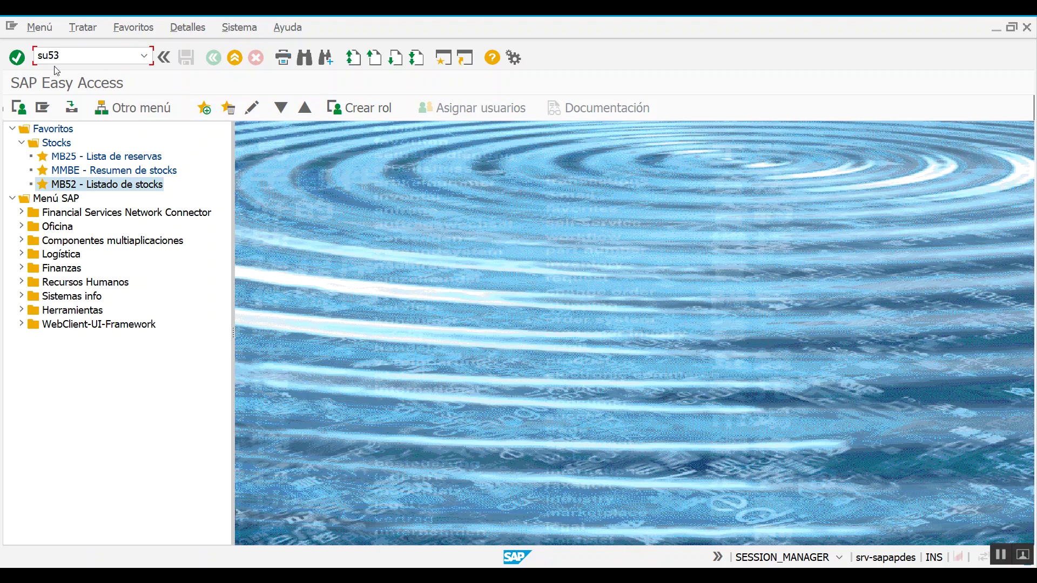
left_click(19, 60)
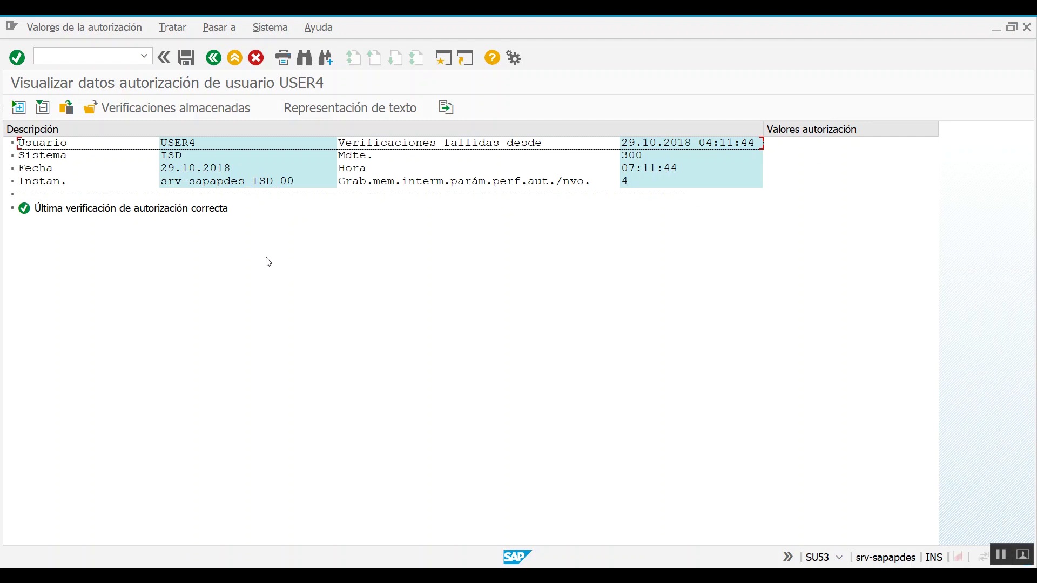
left_click(216, 60)
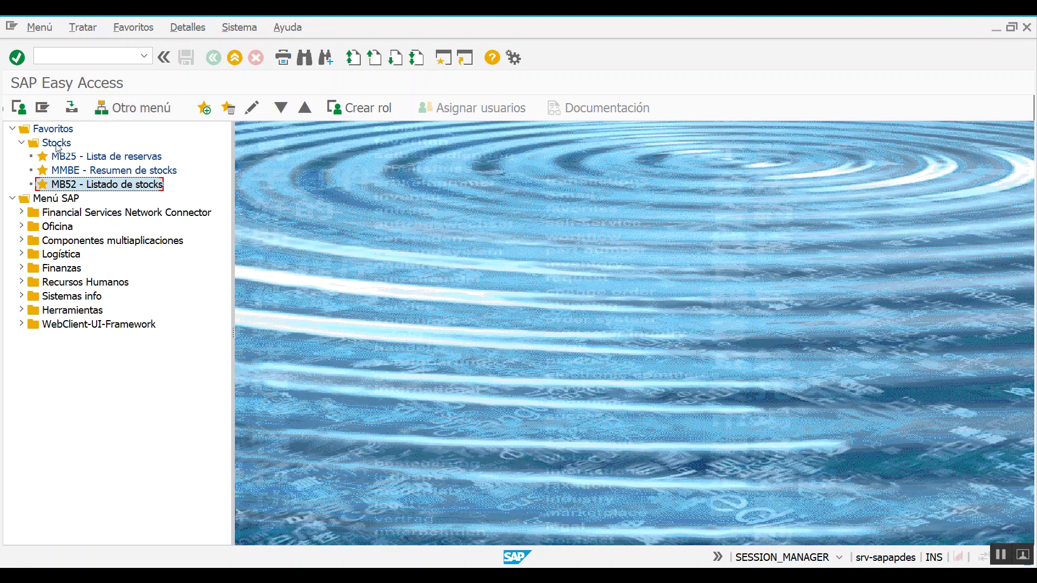
- Insert transaction SU53 into the Favoritos folder and widen the navigation tree to fit its full name
right_click(48, 129)
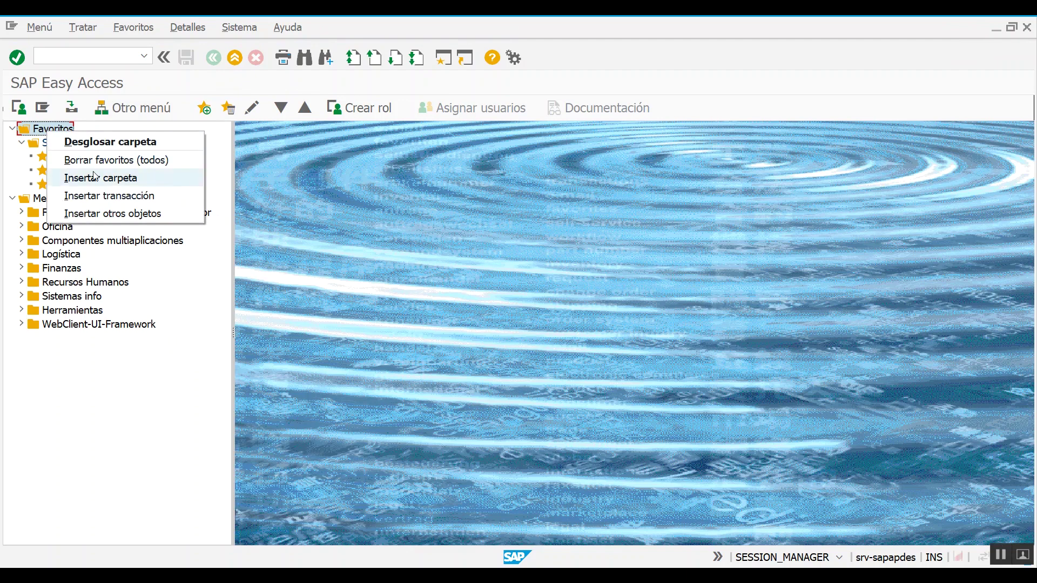
left_click(112, 196)
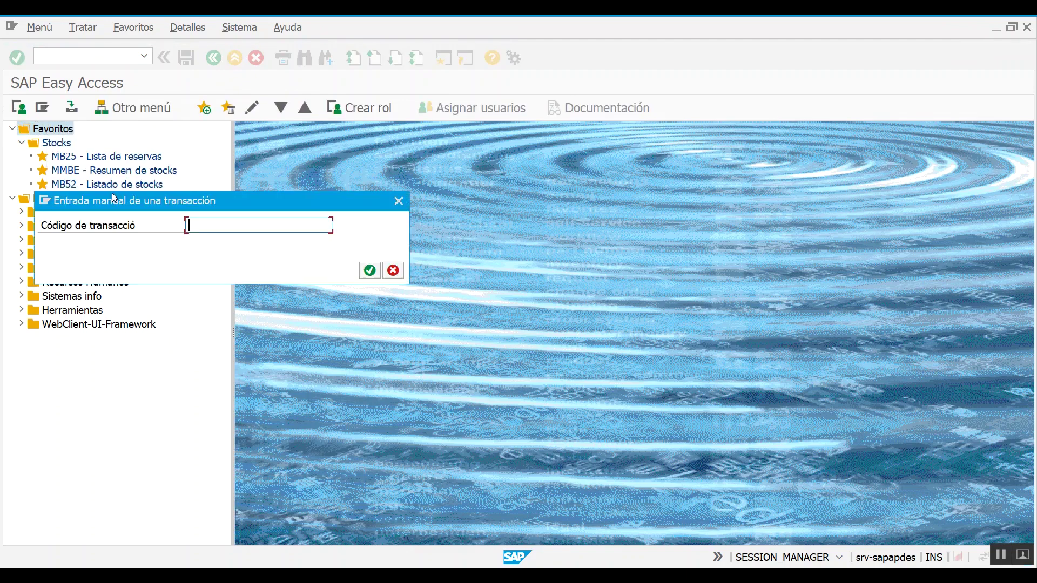
type("su53")
key("Return")
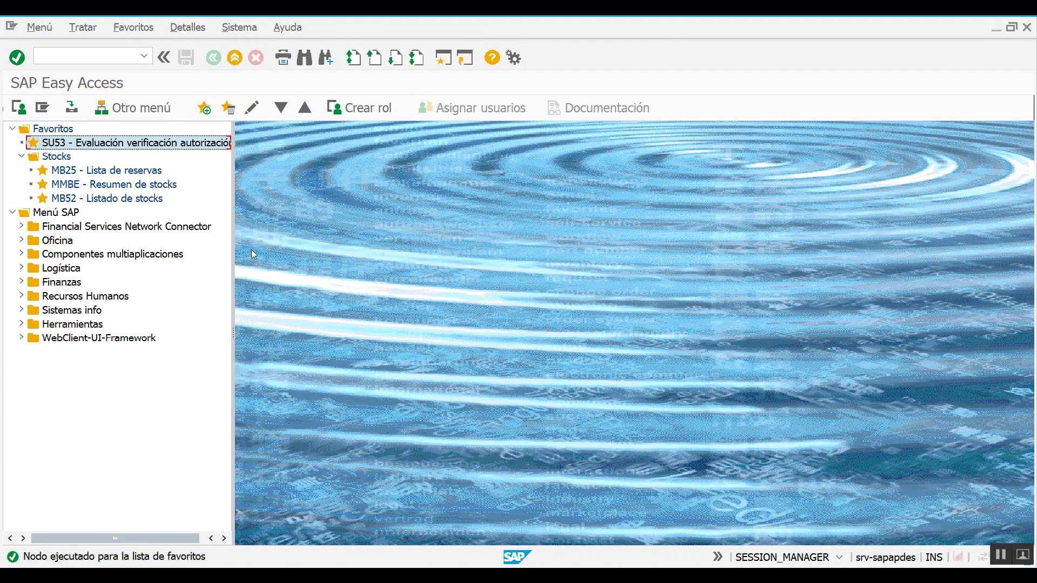
left_click_drag(234, 256, 337, 275)
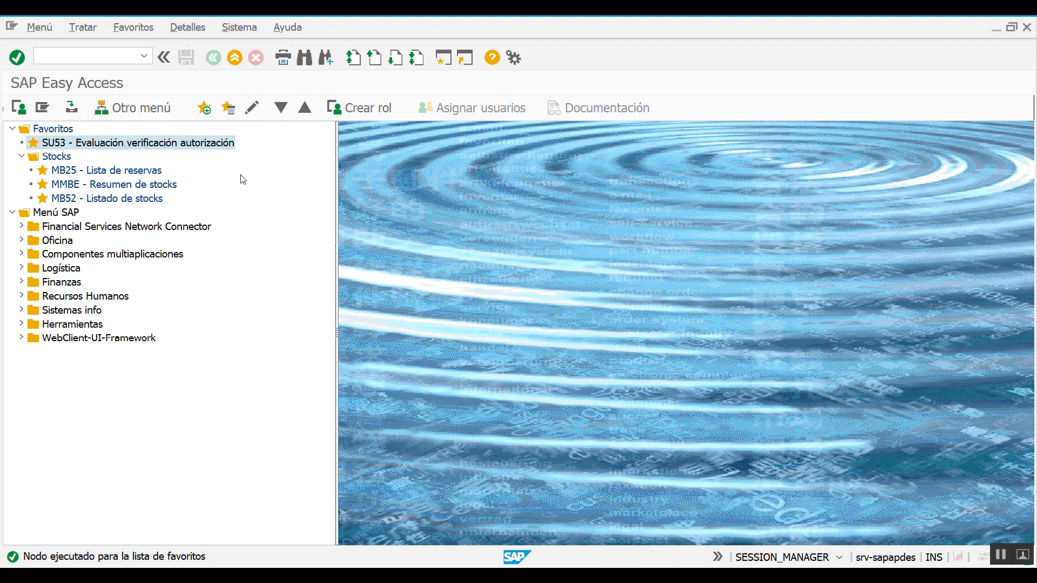
left_click(102, 58)
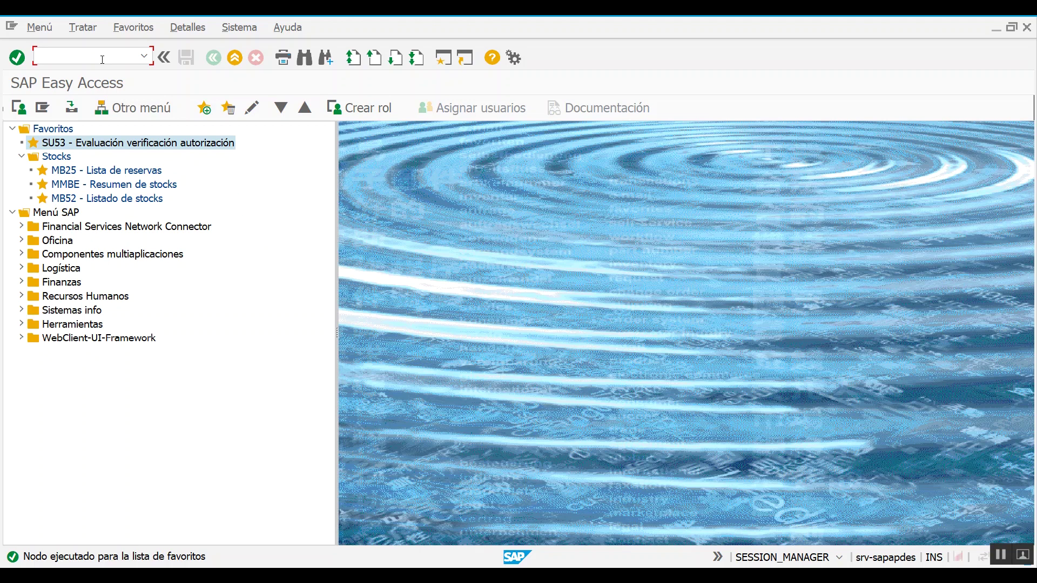
type("su3")
key("BackSpace")
key("BackSpace")
key("BackSpace")
- Insert transaction SU3 into the Favoritos folder
left_click(61, 130)
right_click(61, 129)
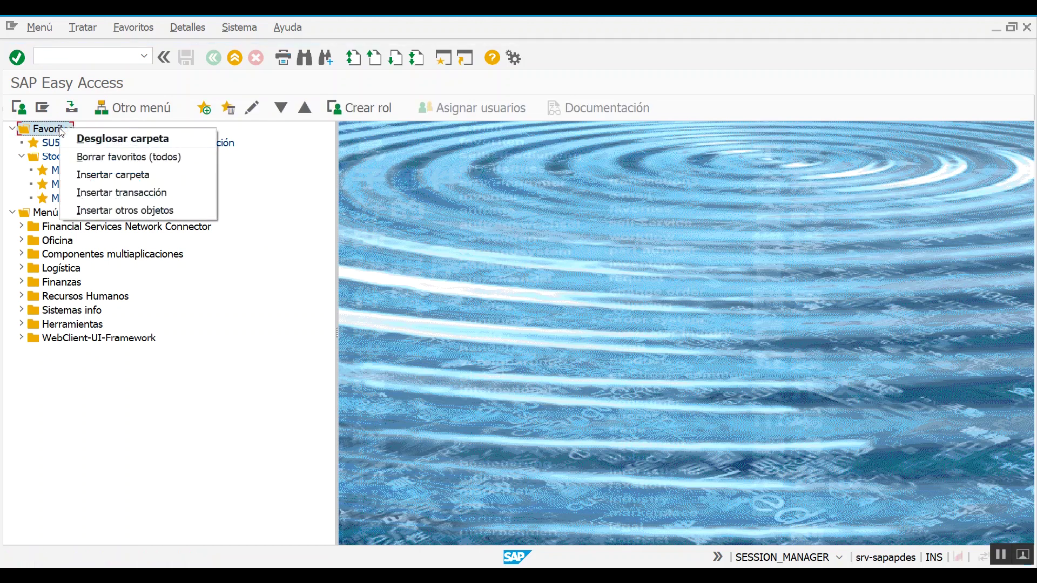
left_click(153, 195)
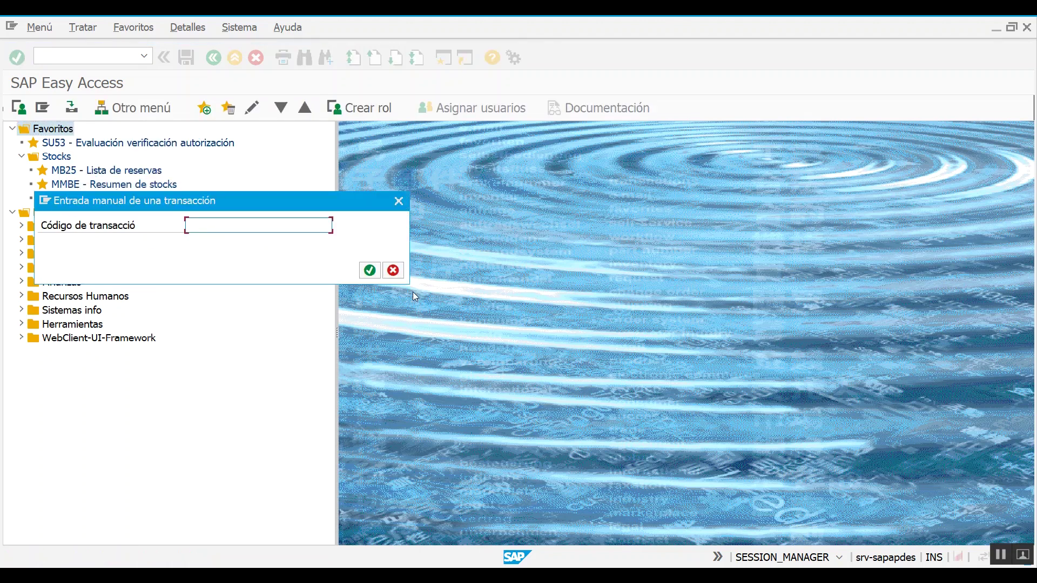
type("su")
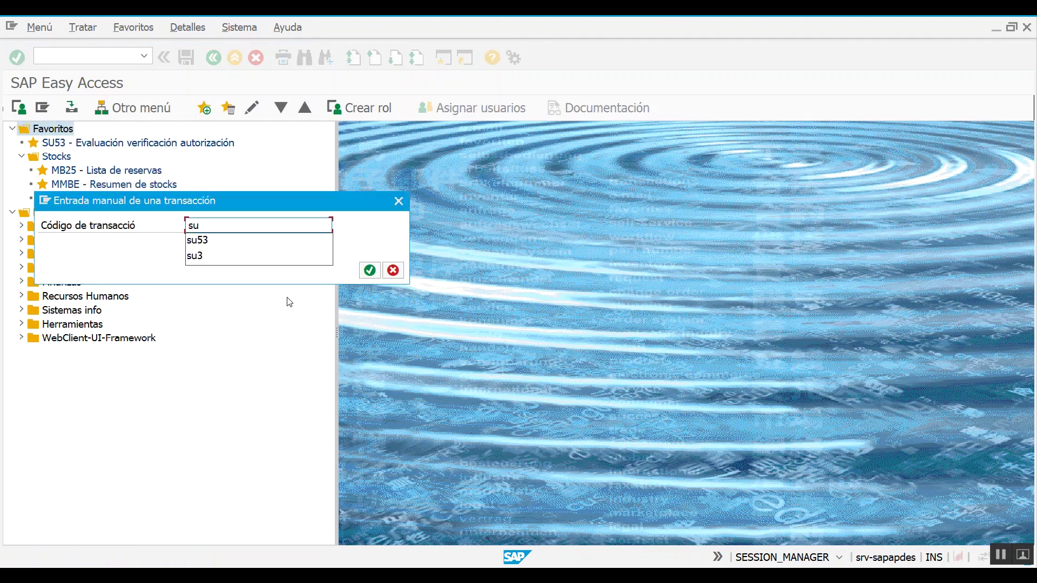
type("3")
key("Return")
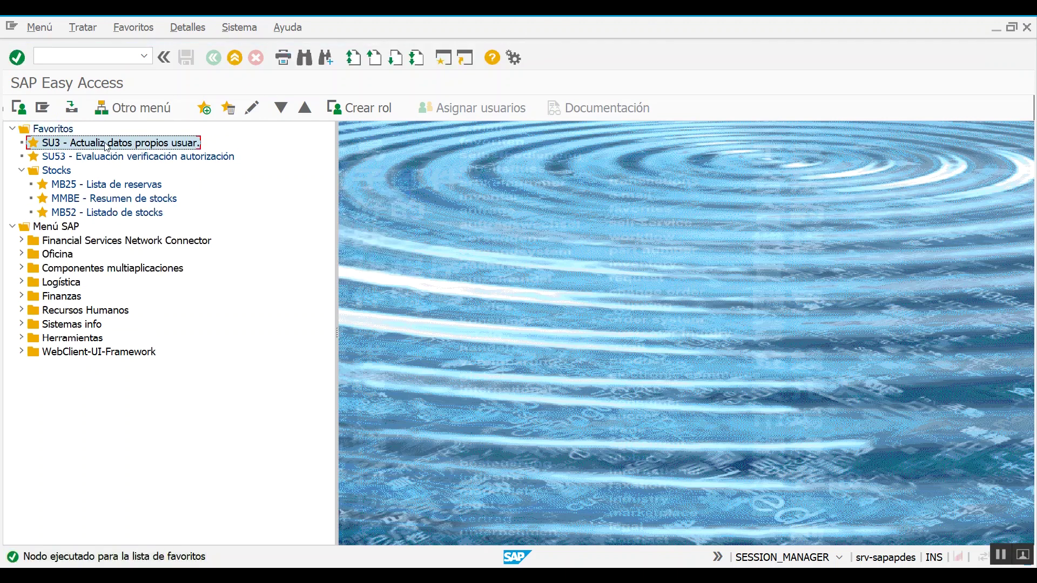
- Run transaction SU3 from the favorites and review the personal data fields in the user's address settings
double_click(106, 143)
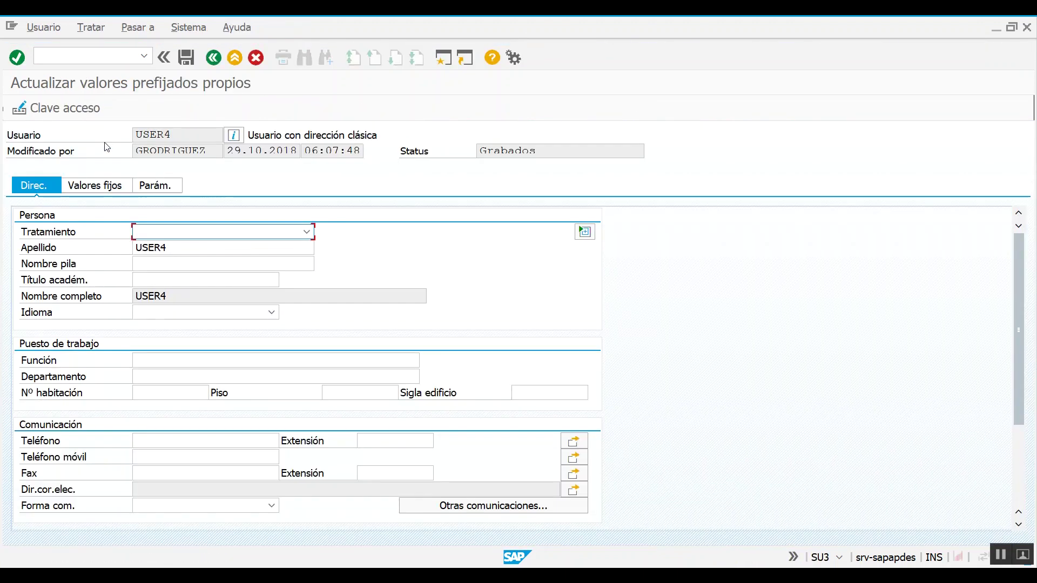
left_click(86, 187)
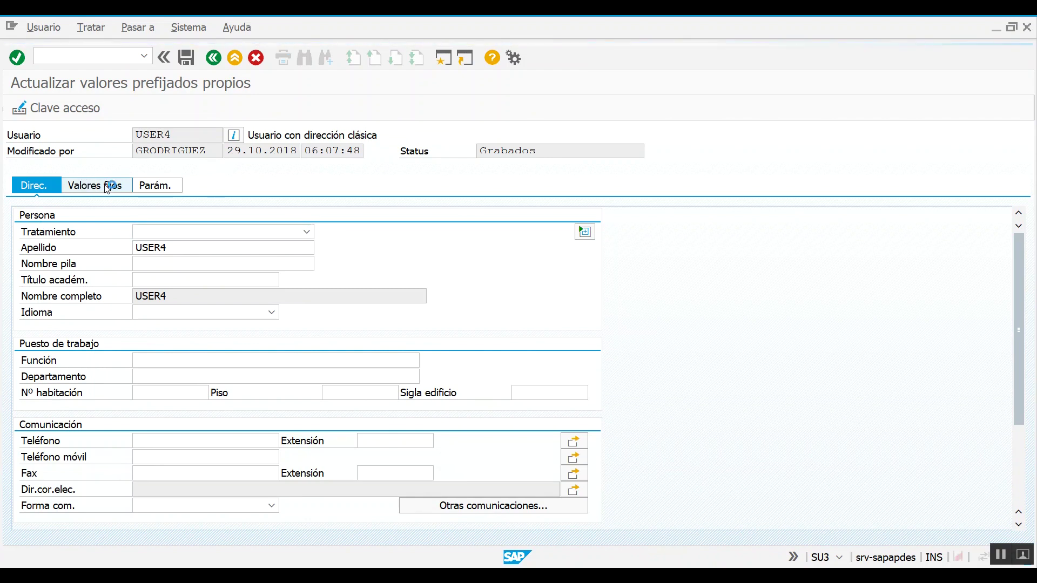
left_click(33, 187)
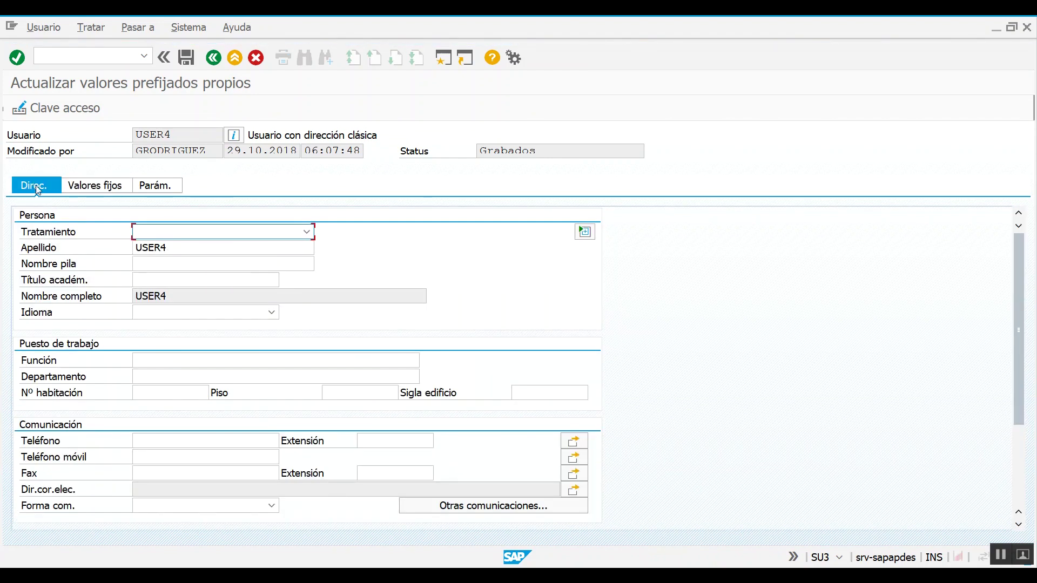
left_click_drag(162, 249, 172, 249)
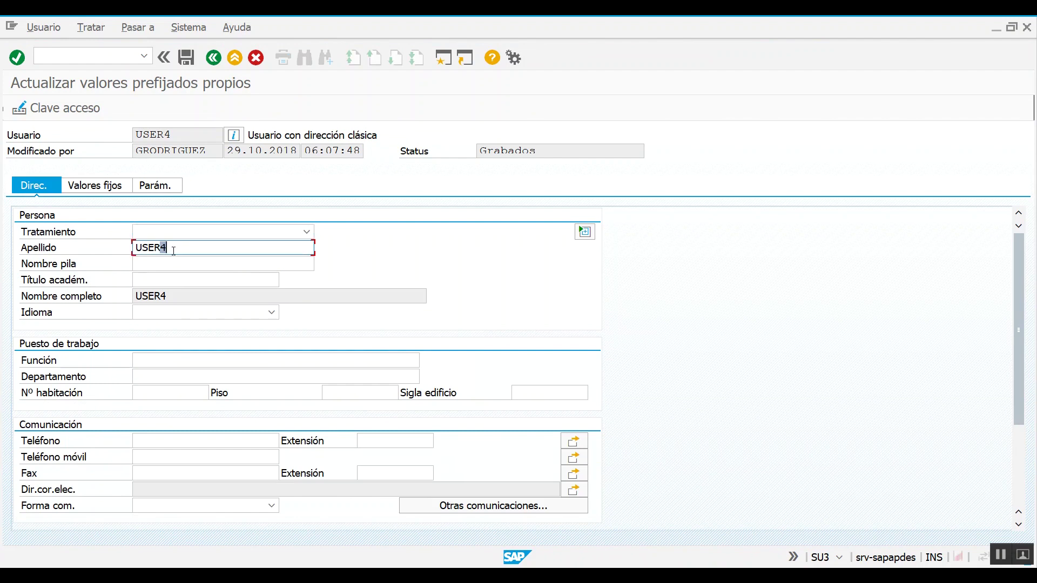
left_click(174, 264)
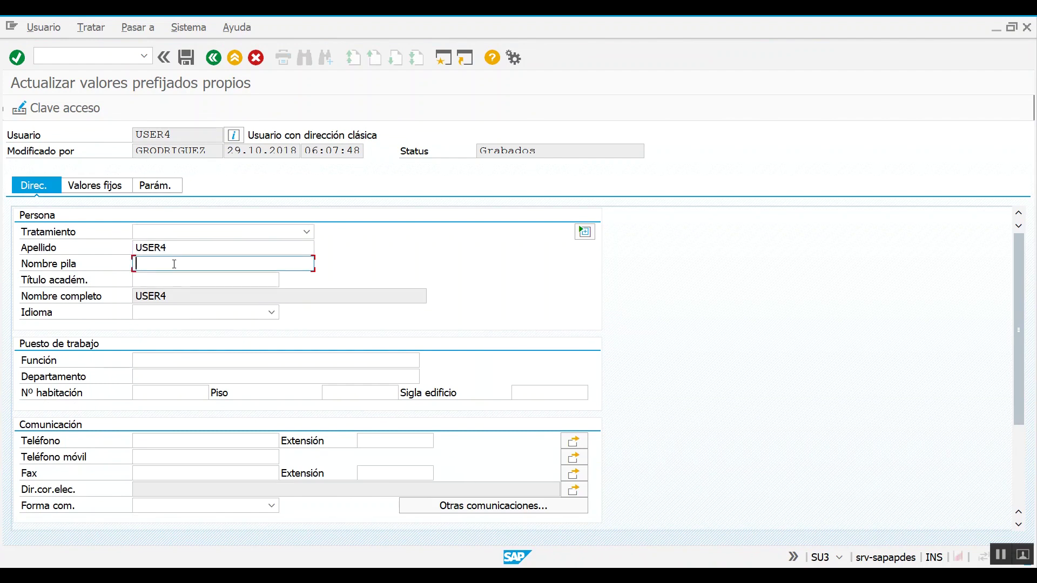
left_click(170, 232)
left_click(336, 237)
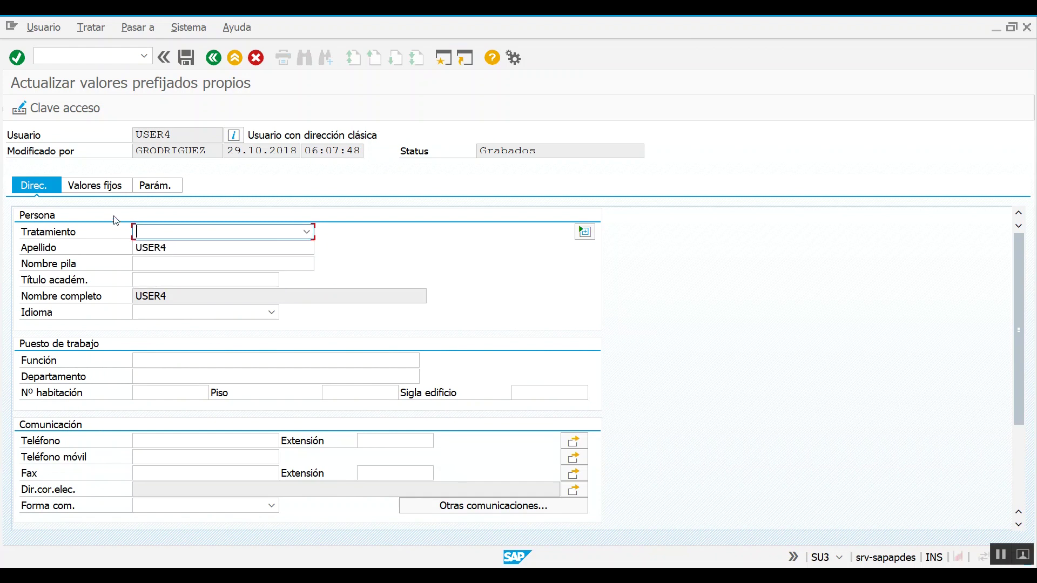
- In the user's fixed values, set the decimal representation to X 1,234,567.89
left_click(93, 185)
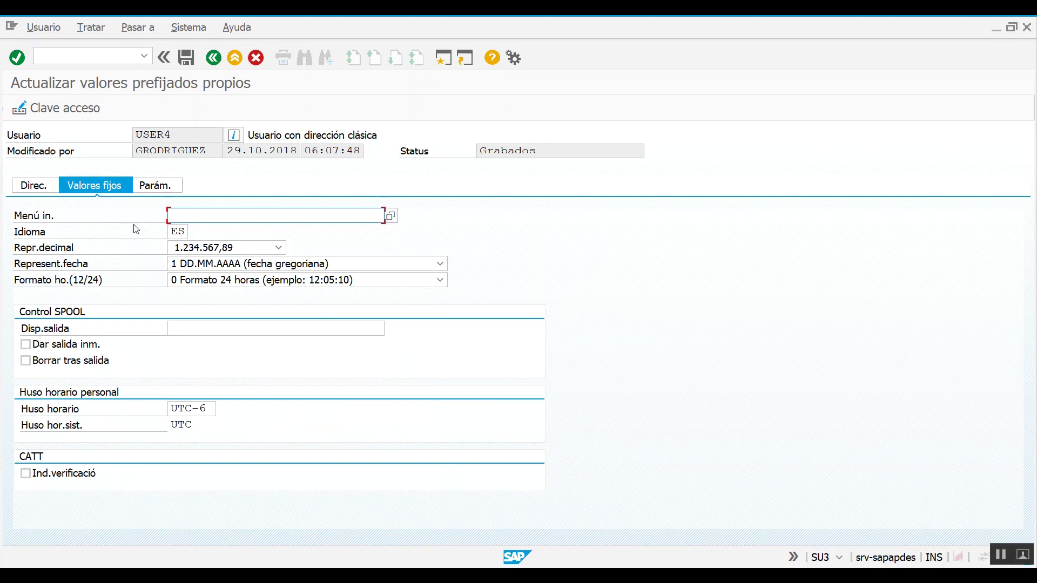
left_click(180, 232)
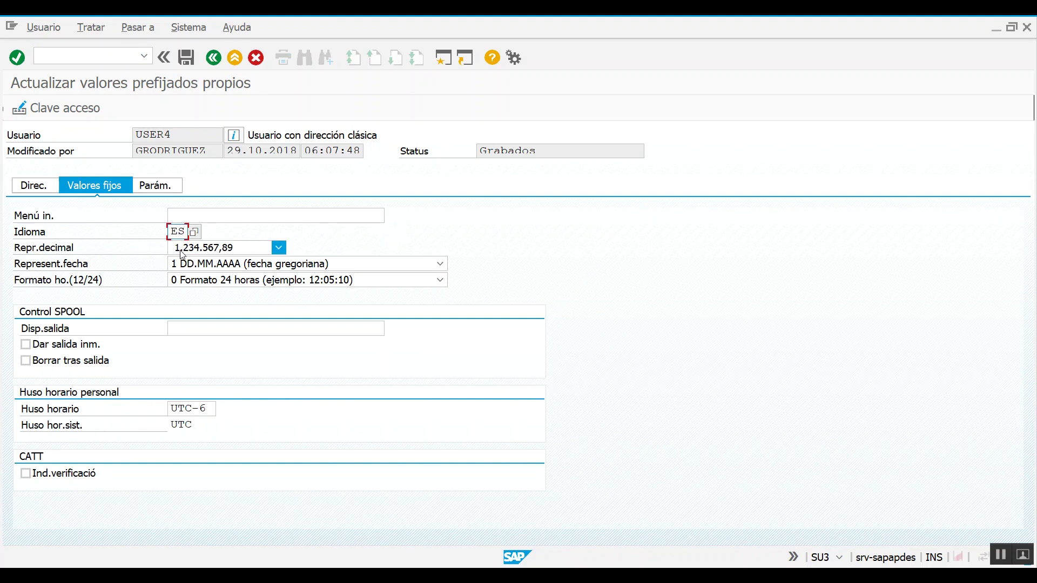
left_click(221, 250)
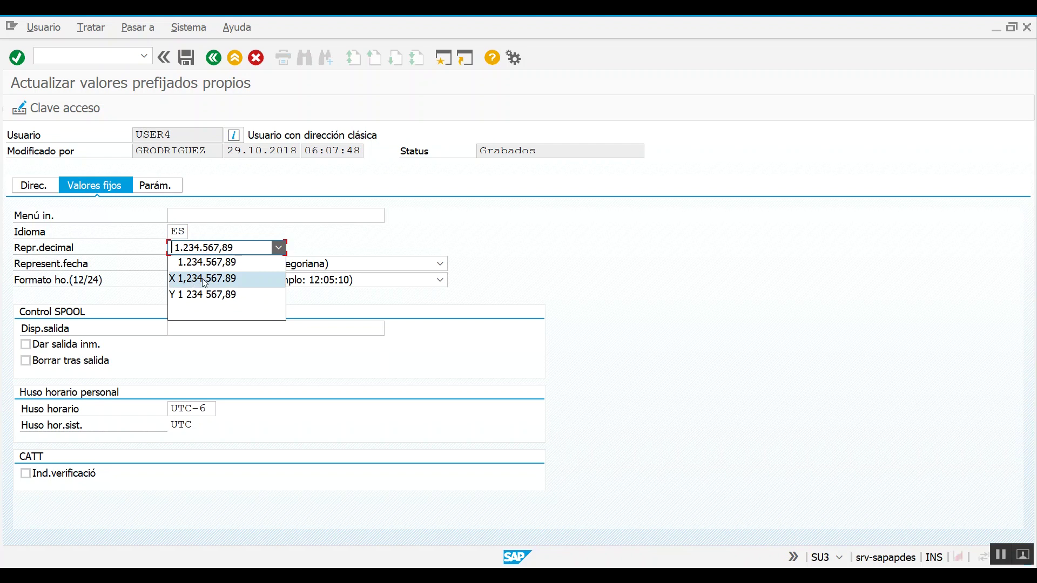
left_click(232, 283)
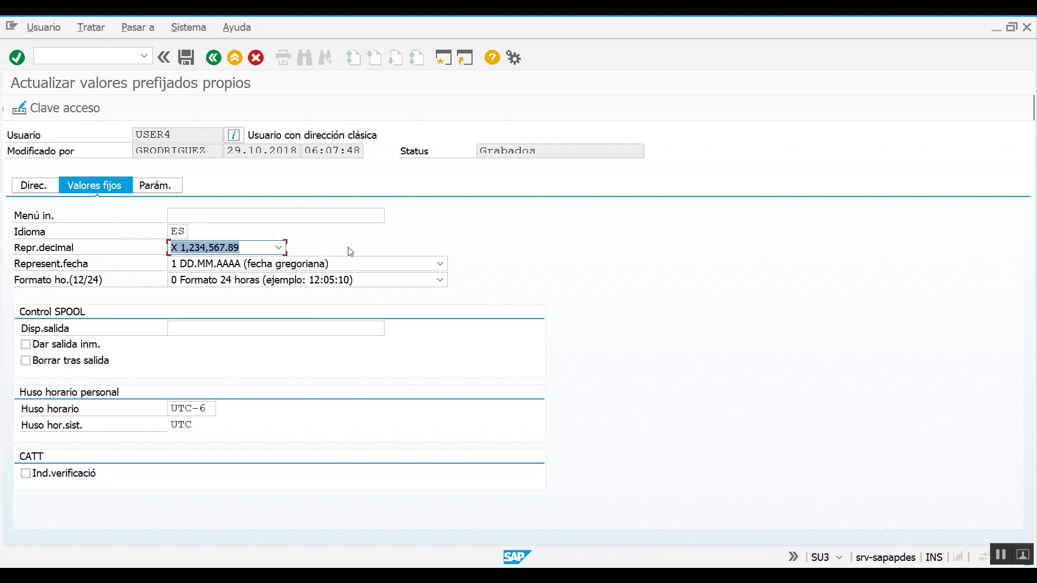
key("shift+Tab")
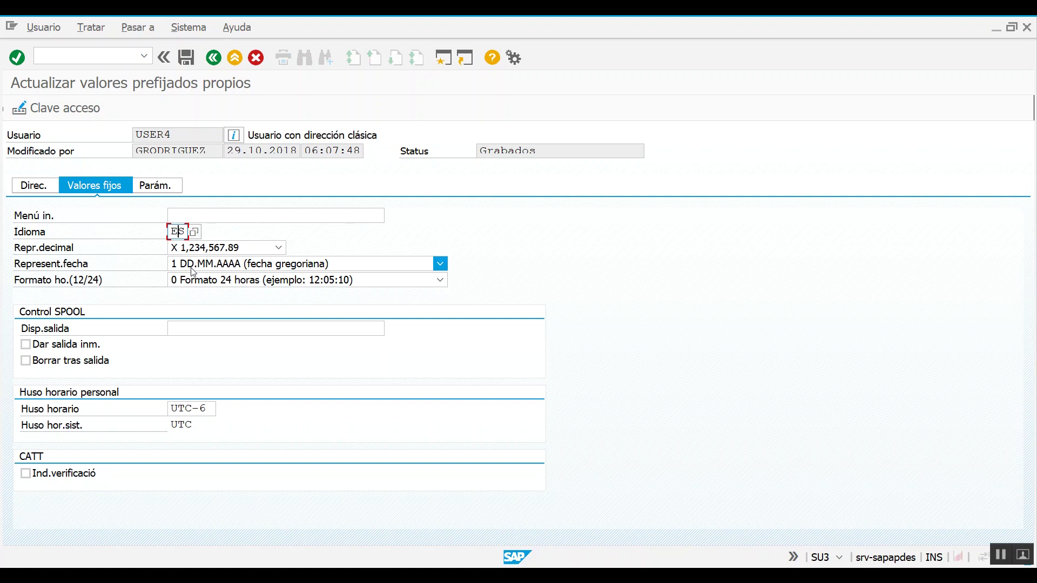
- Examine the available date representations and 12/24-hour time formats without changing either setting
left_click(240, 265)
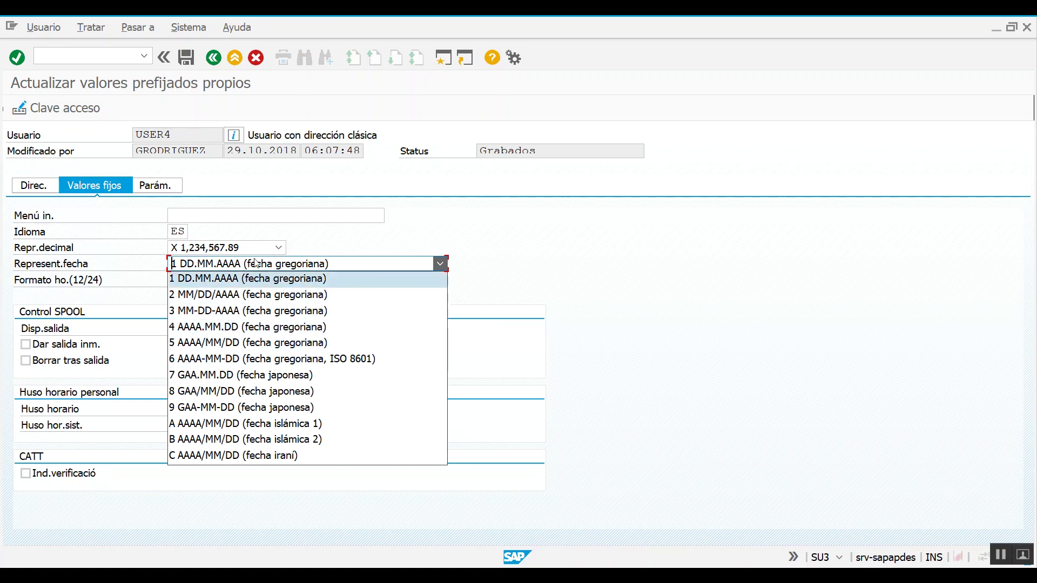
left_click(529, 264)
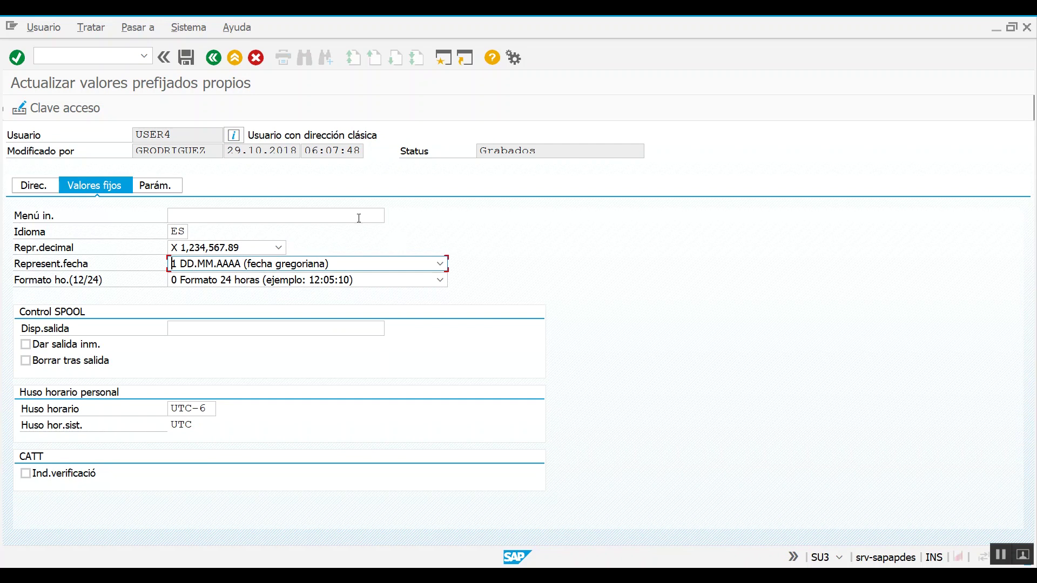
left_click(279, 150)
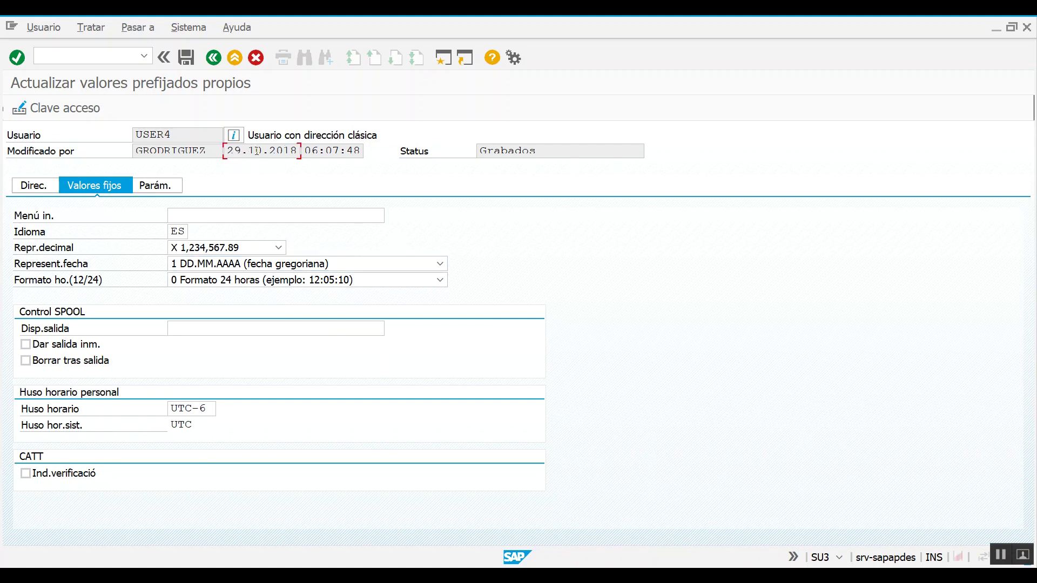
left_click(269, 150)
left_click(222, 281)
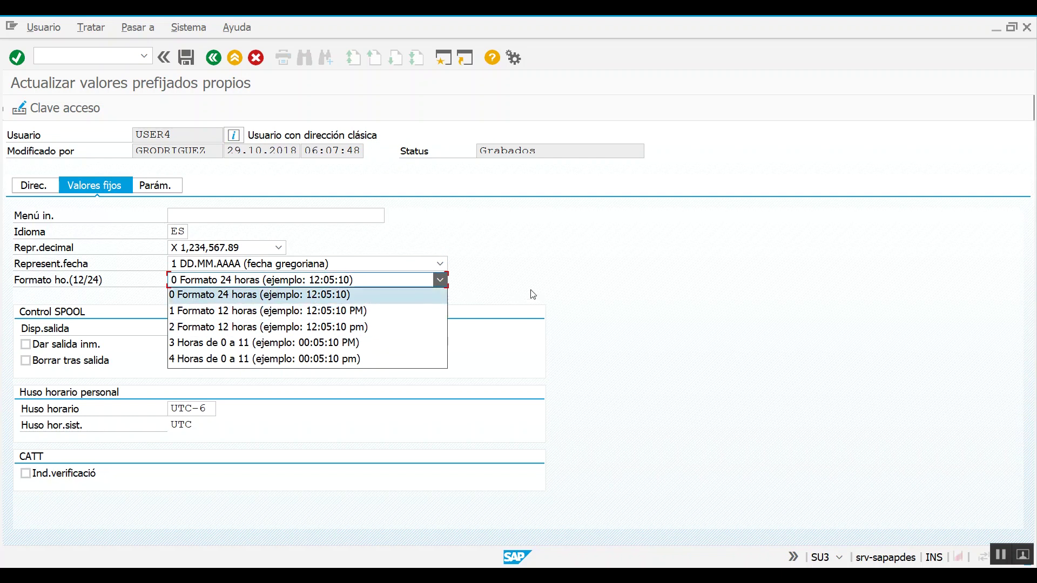
left_click(550, 250)
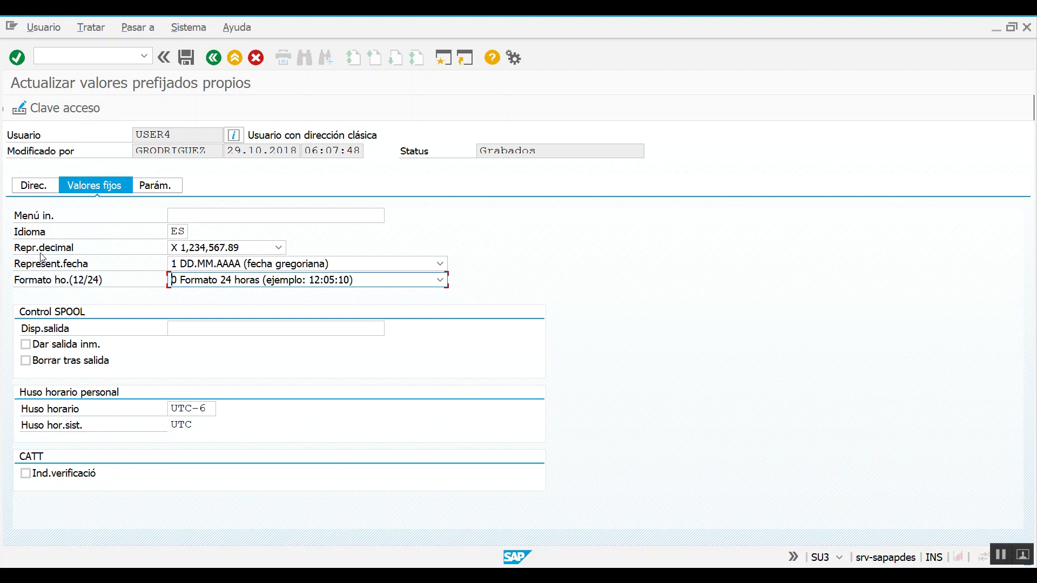
- Set the spool output device to LOCL from its value list and enable immediate output (Dar salida inm.)
left_click(226, 334)
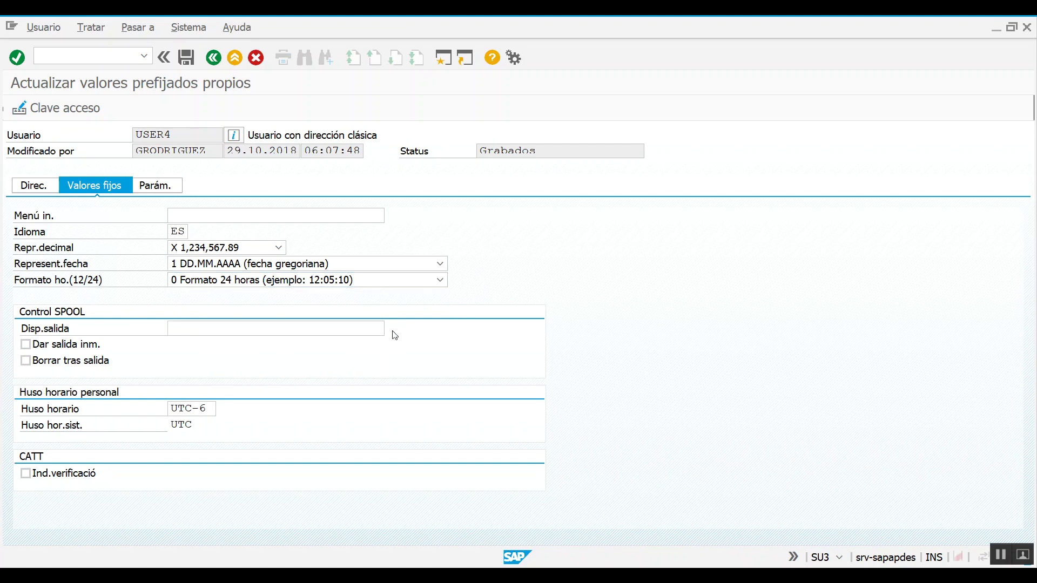
left_click(390, 329)
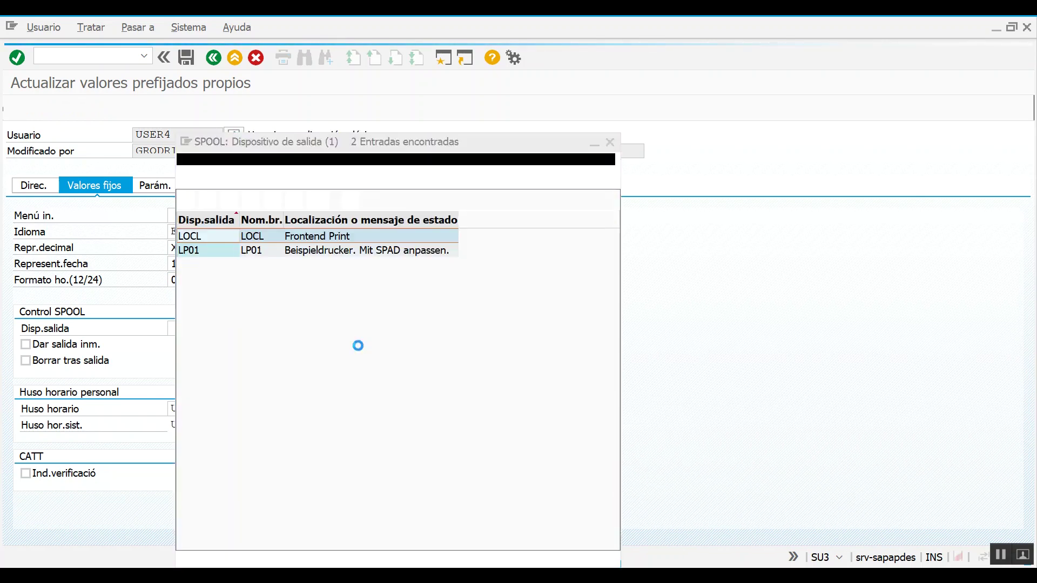
left_click_drag(307, 143, 594, 114)
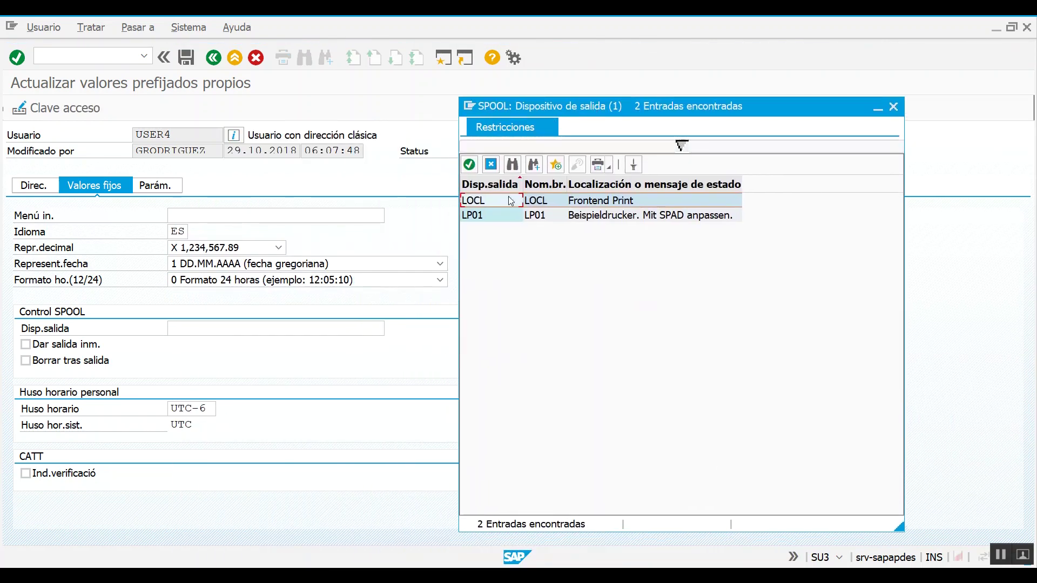
left_click(498, 219)
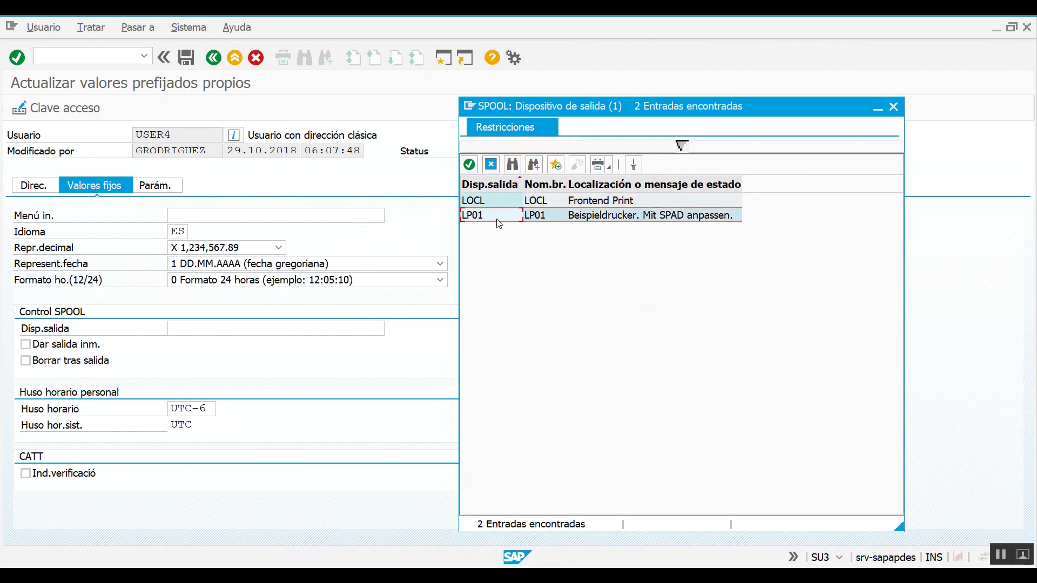
left_click(495, 200)
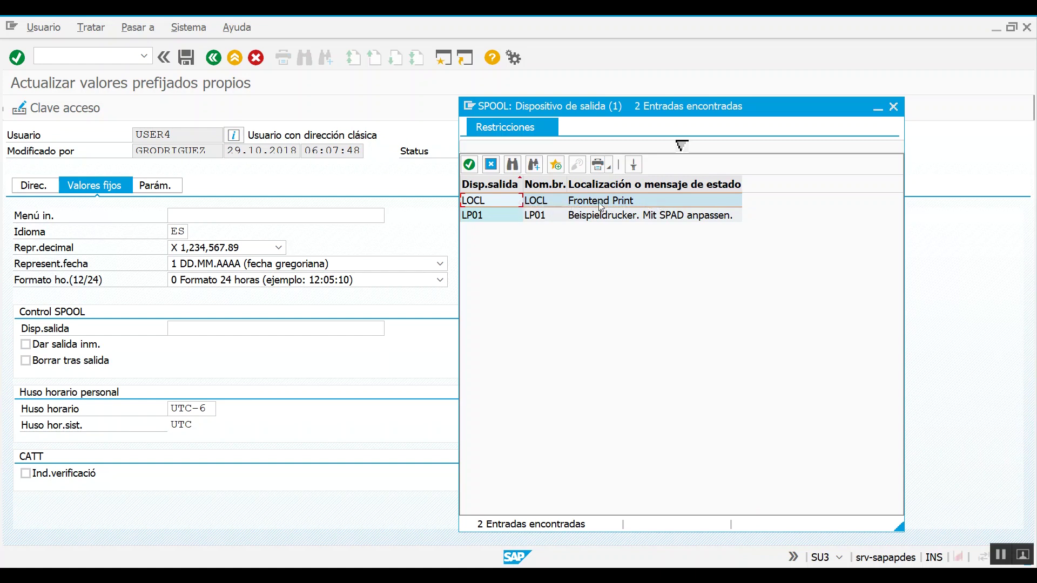
double_click(506, 199)
left_click(222, 331)
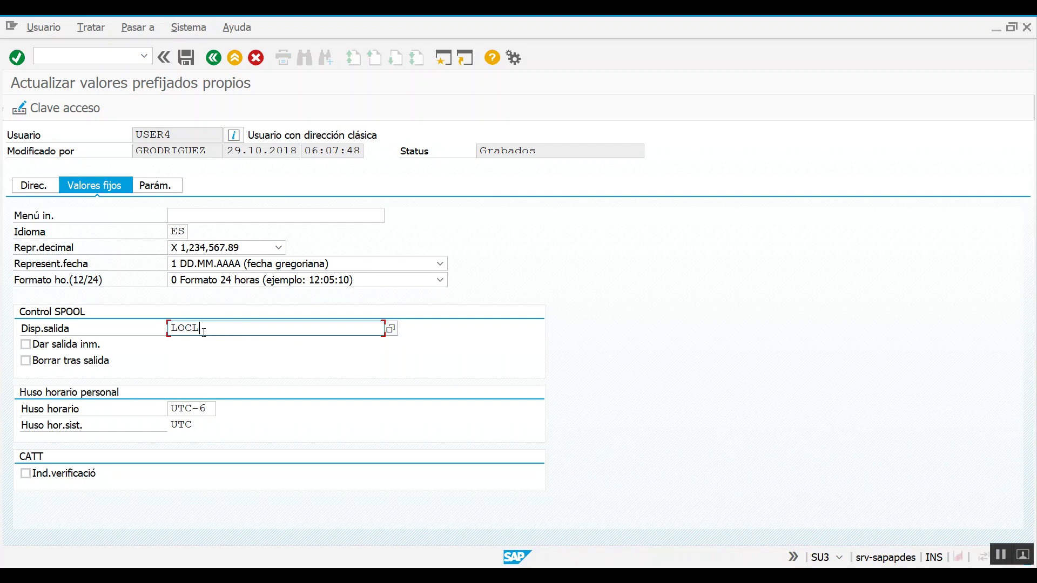
left_click(61, 345)
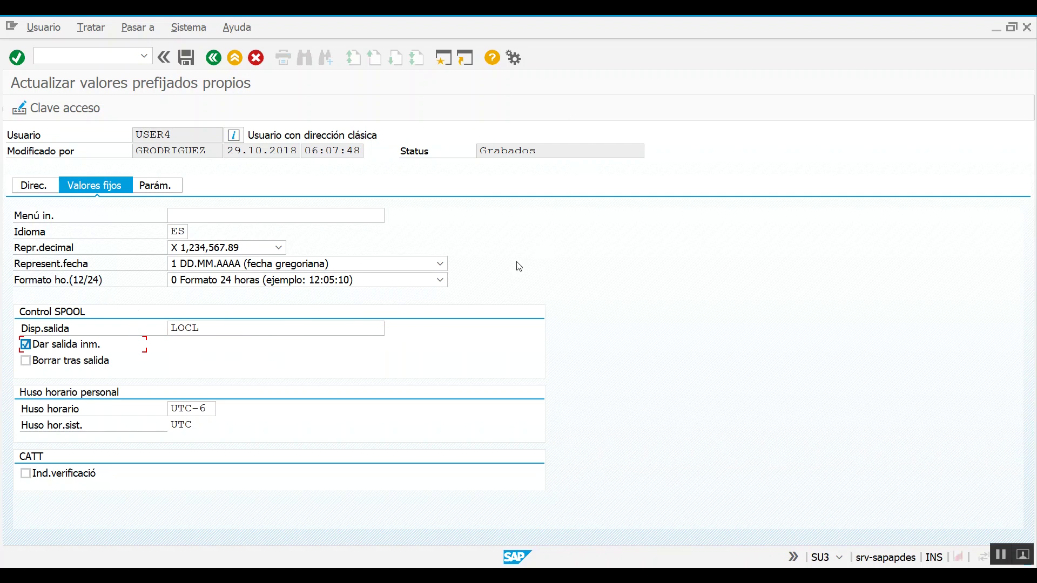
- Check the personal time zone and the parameter table, and save the user settings while leaving SU3
left_click(212, 408)
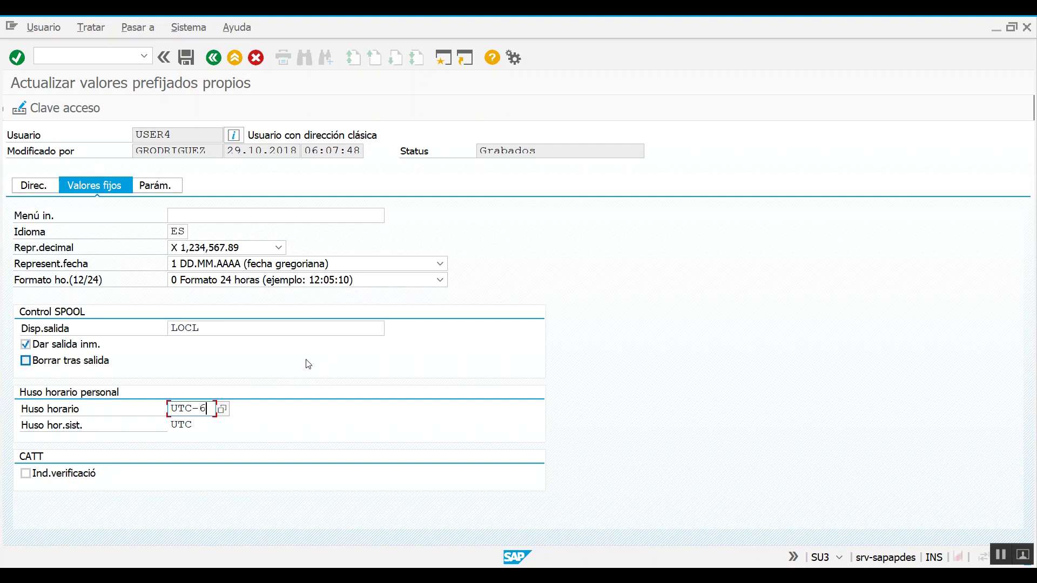
left_click(162, 189)
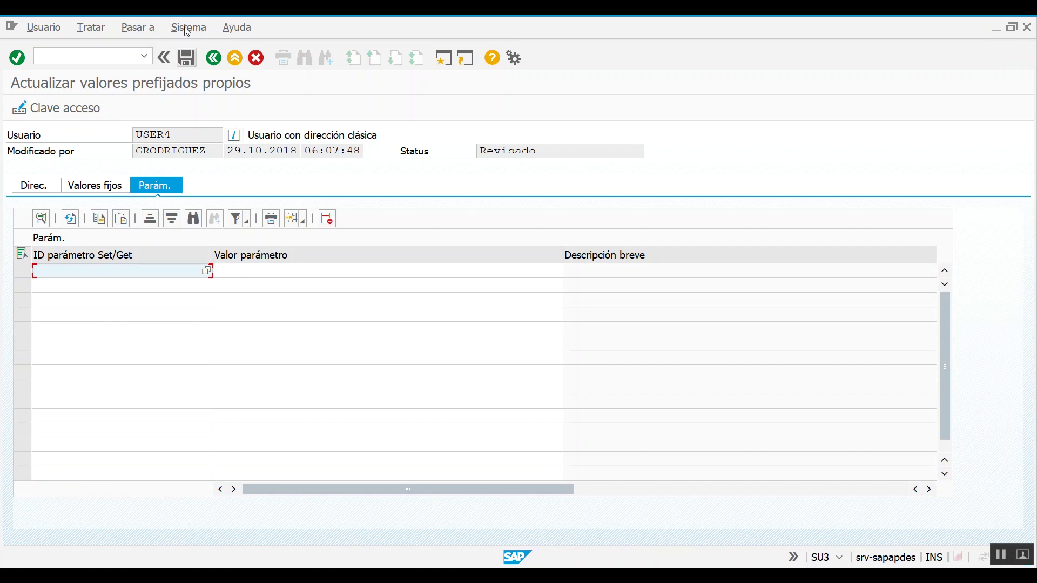
left_click(214, 59)
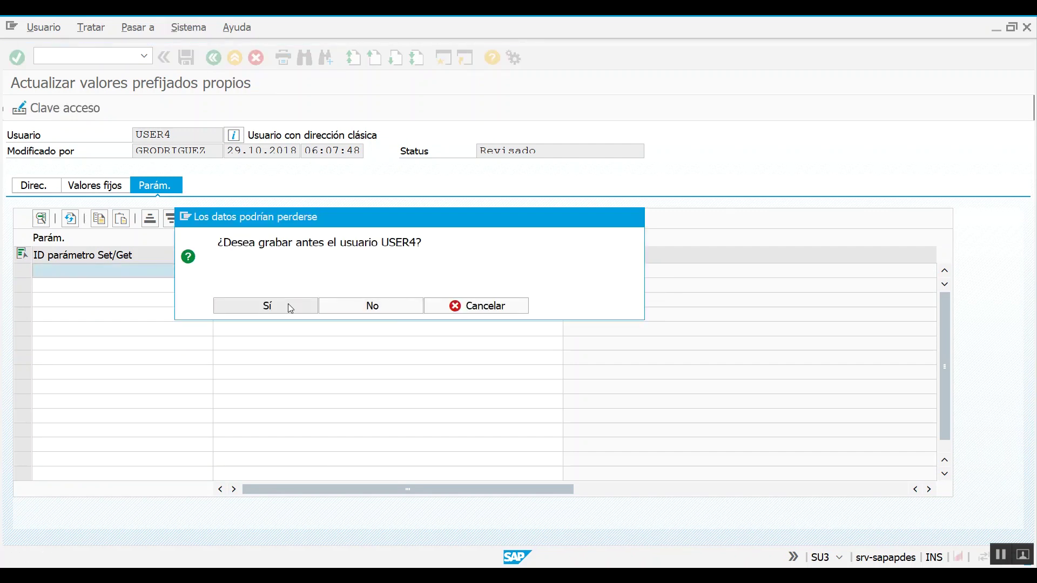
left_click(287, 303)
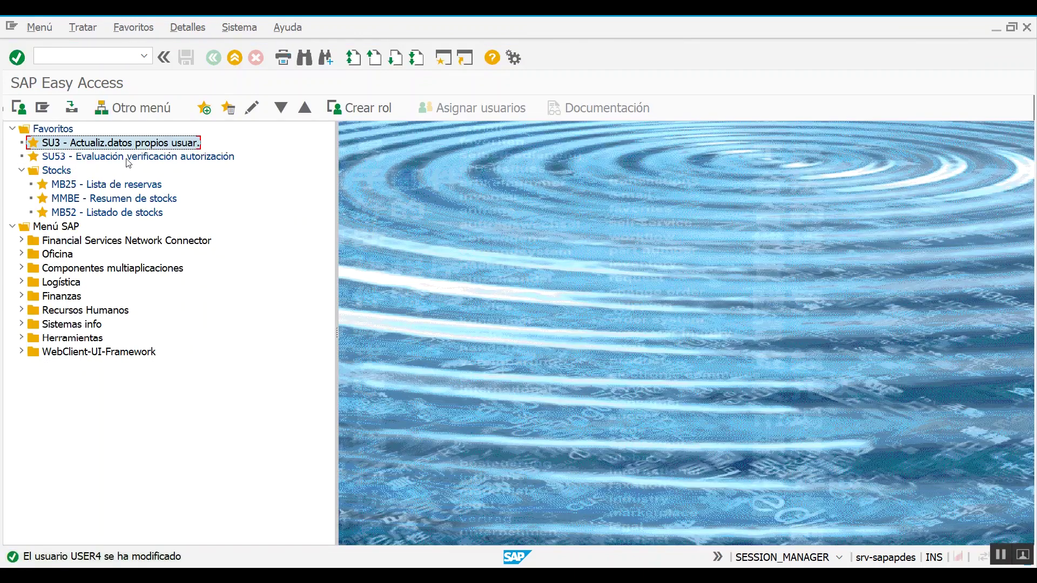
- Run transaction CA01 to open the initial screen for creating a routing
left_click(87, 158)
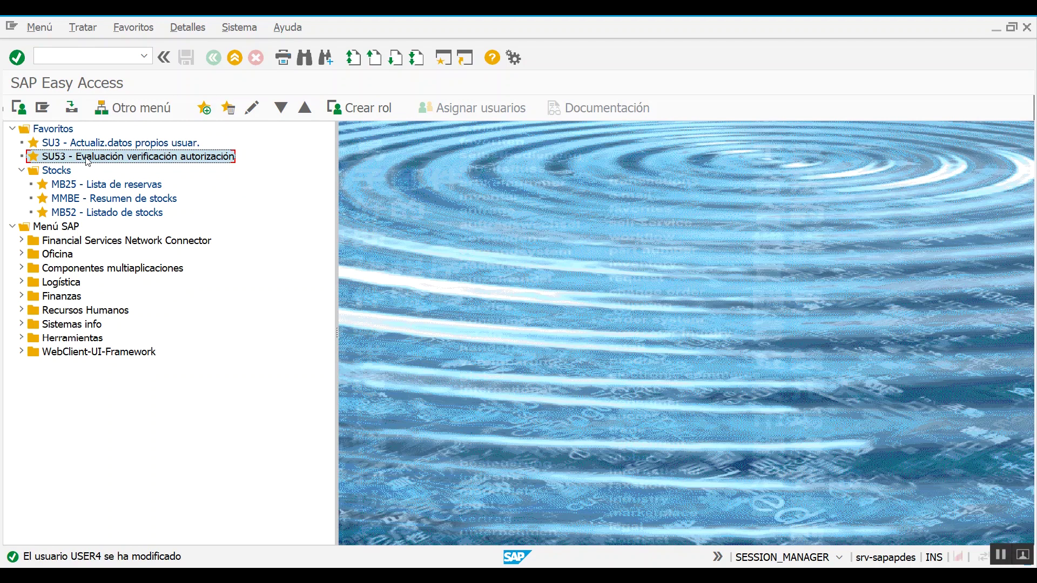
left_click(106, 185)
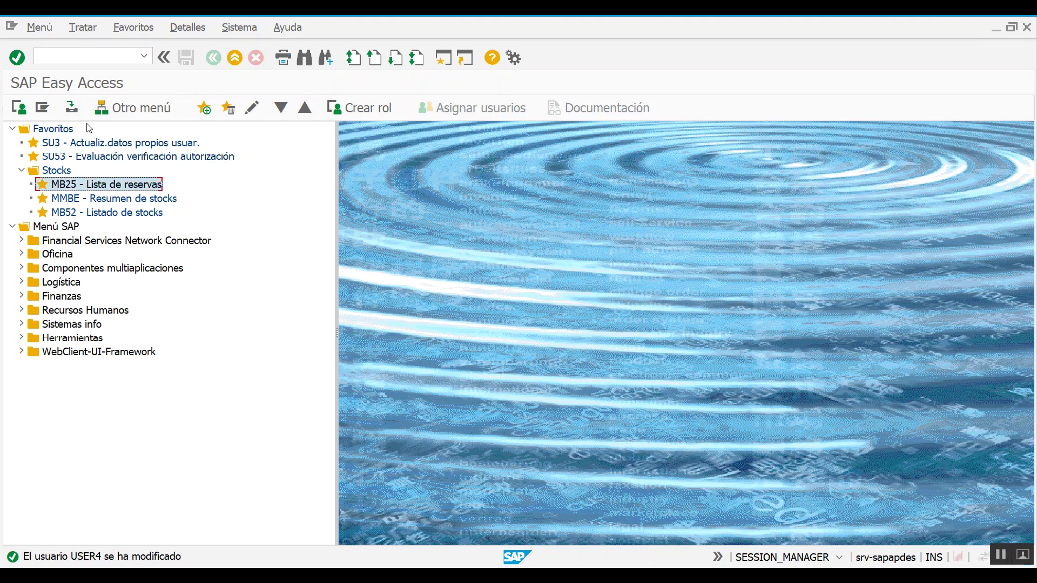
left_click(84, 57)
type("ca01")
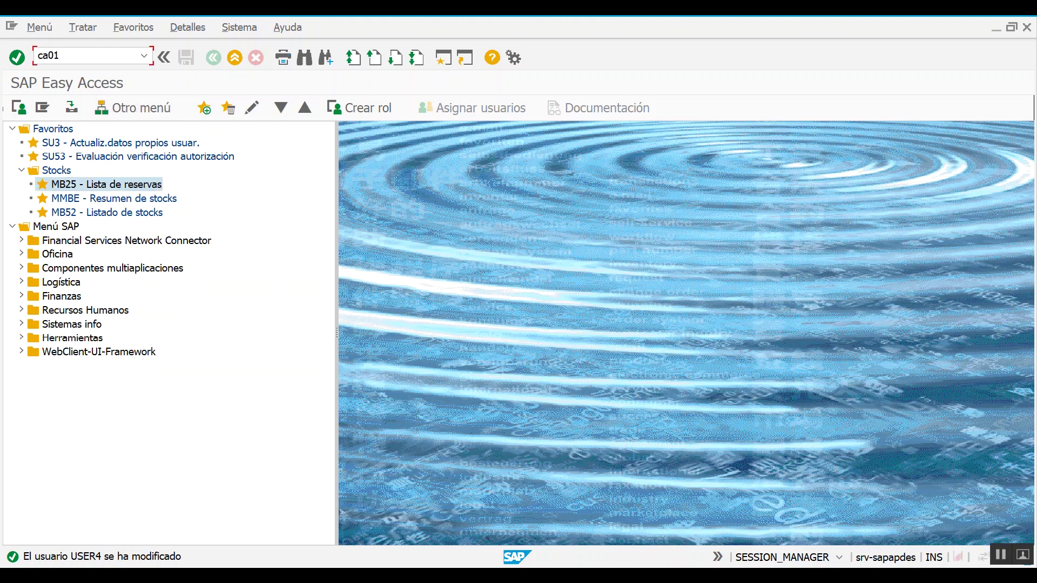
key("Return")
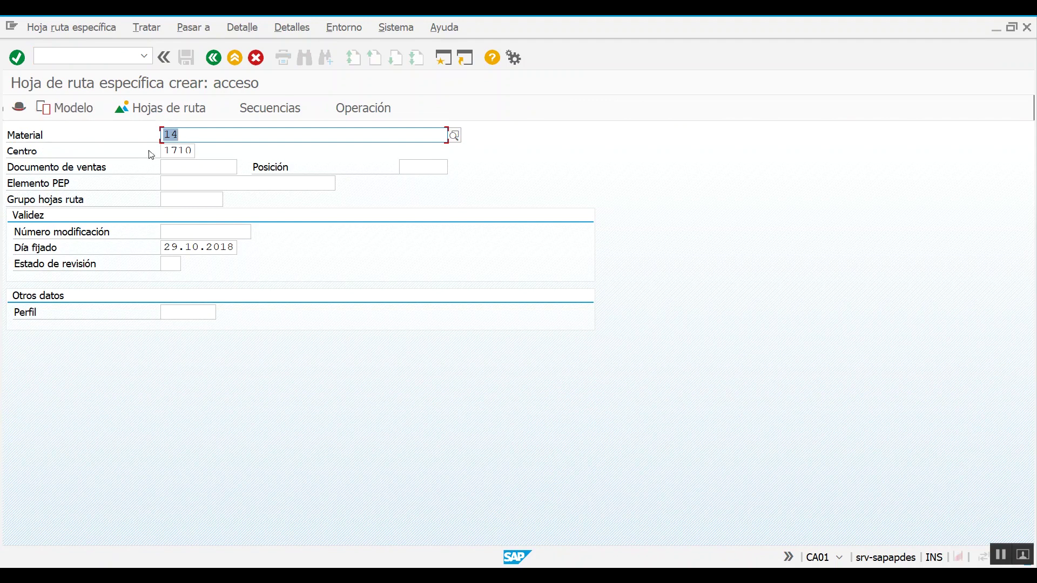
- Open the field help for Centro and display the field's technical data to look up its parameter ID
left_click(181, 150)
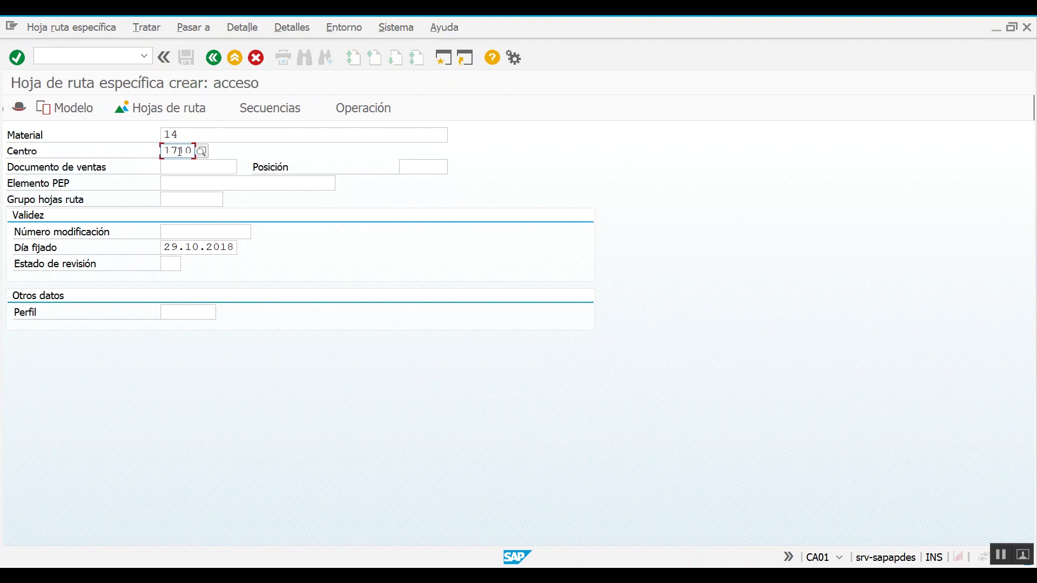
left_click_drag(164, 150, 194, 150)
key("Return")
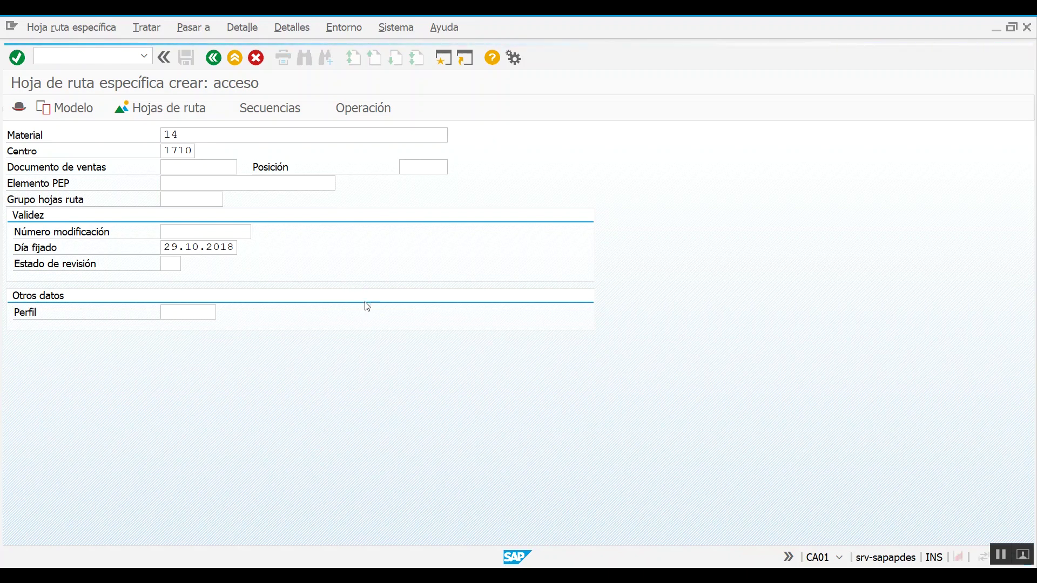
left_click_drag(194, 69, 476, 107)
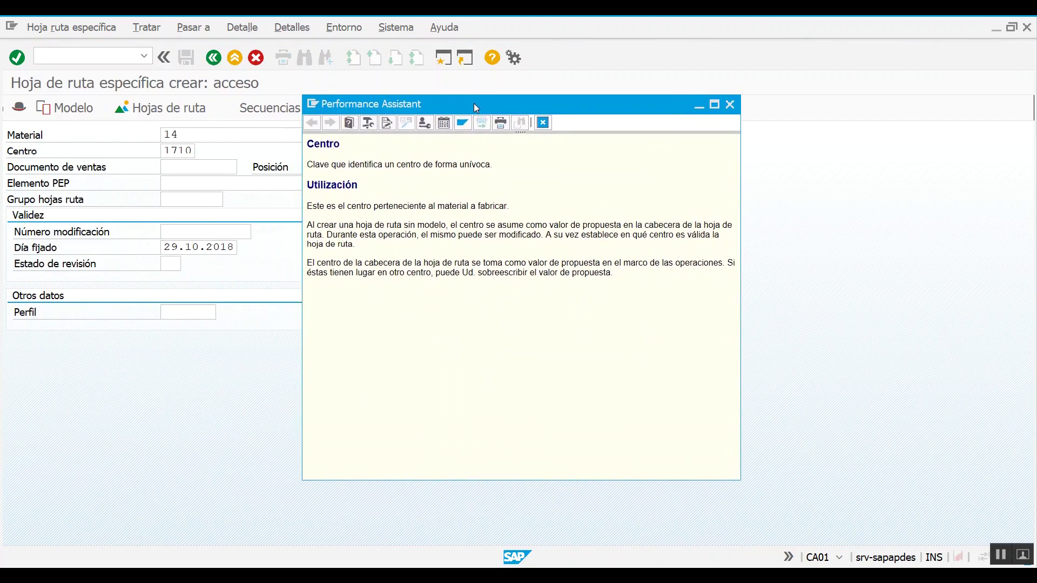
left_click(369, 124)
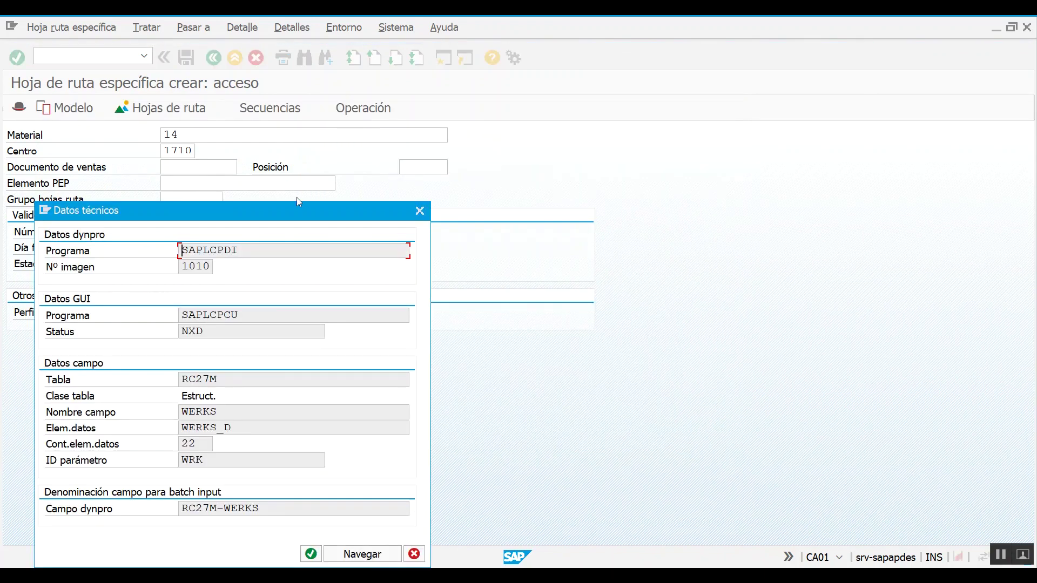
- Examine the ID parámetro of the Centro field in the technical data, close the dialog and leave CA01
left_click_drag(278, 210, 453, 93)
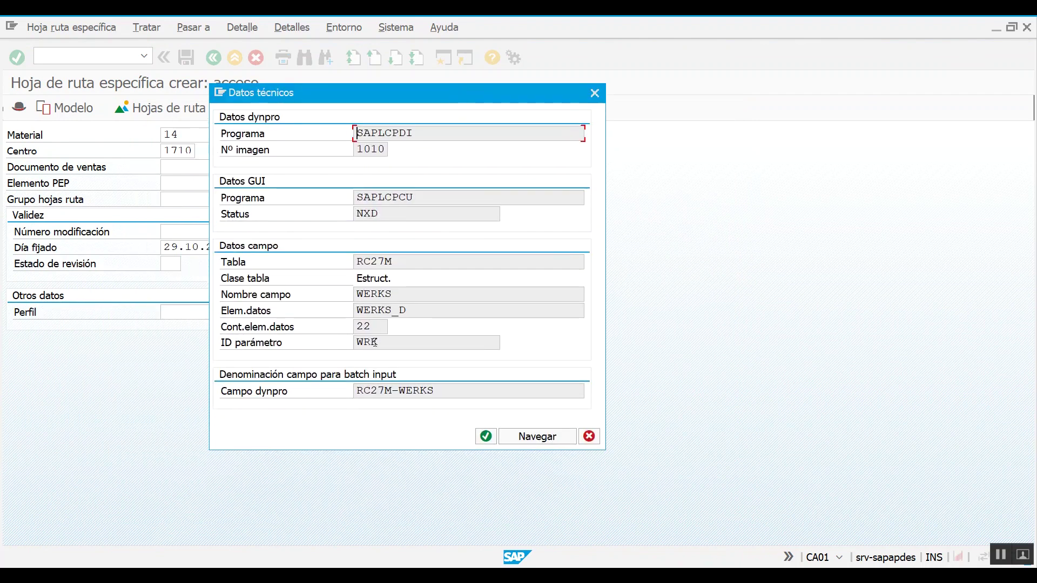
left_click(229, 346)
left_click(383, 342)
double_click(395, 343)
left_click_drag(412, 342, 346, 342)
left_click(345, 351)
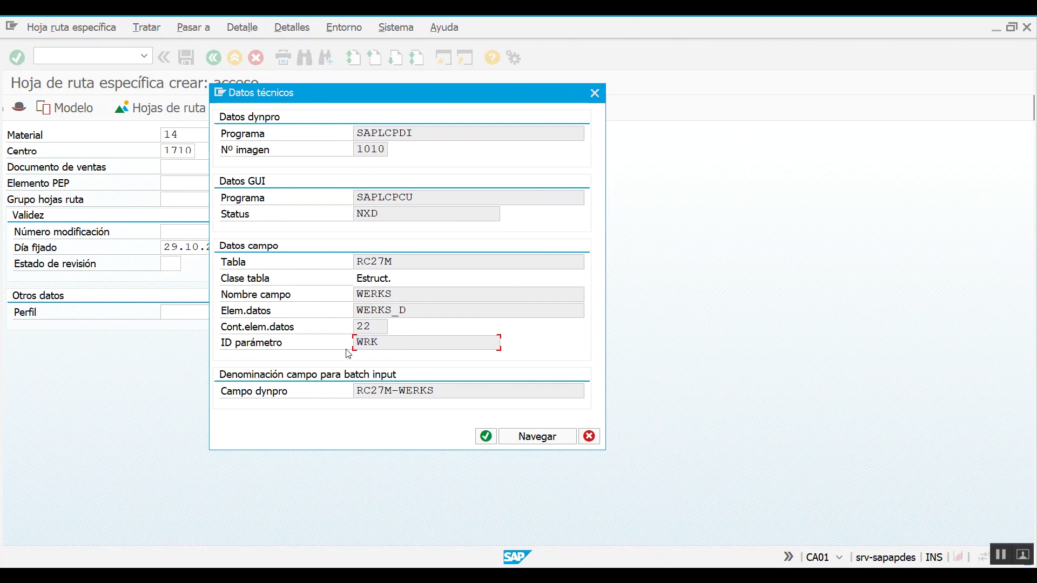
left_click(592, 439)
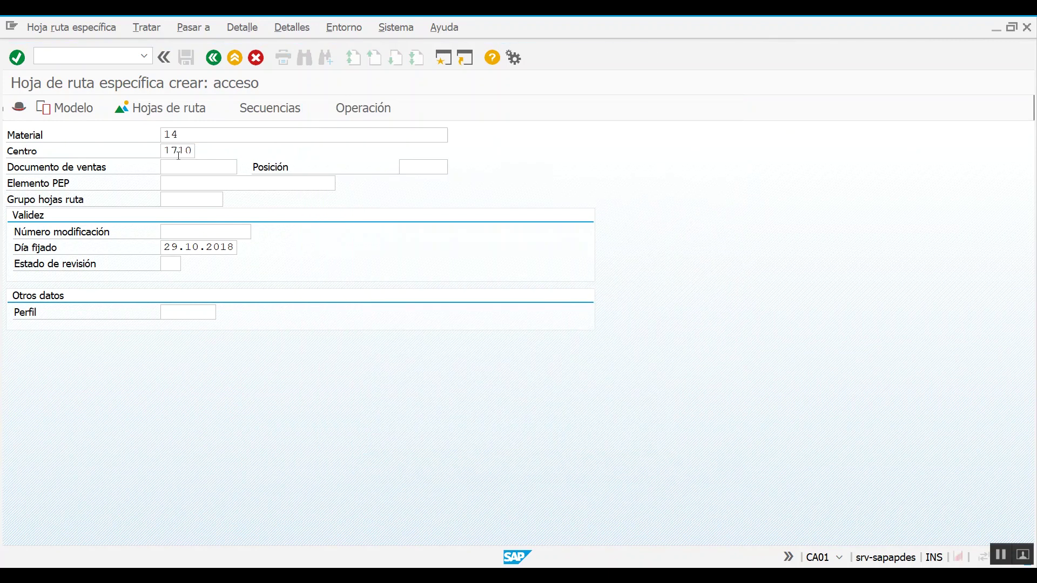
left_click(214, 58)
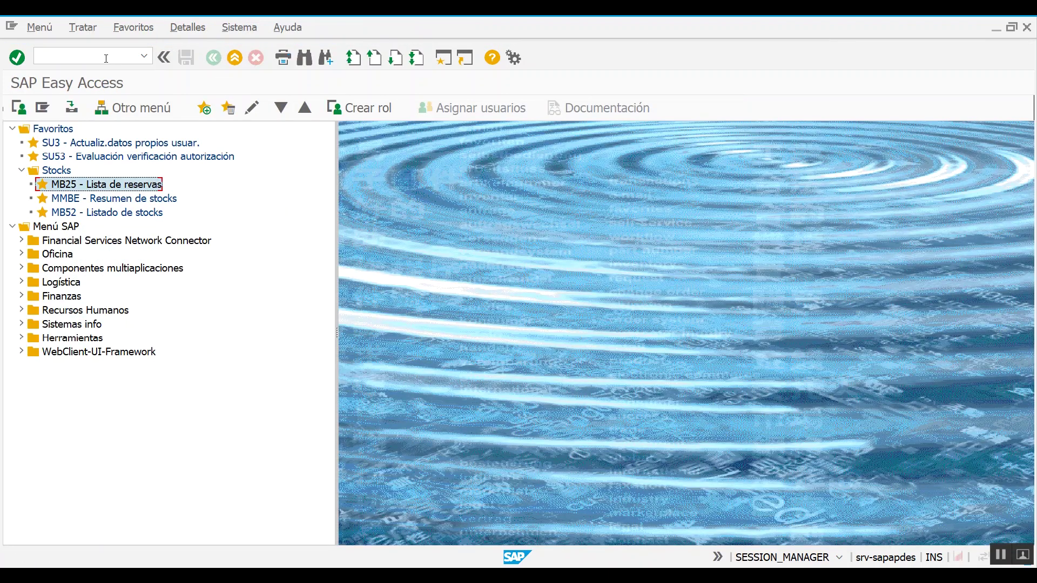
- Run transaction SU3 and display the user's own parameter table
left_click(103, 56)
type("su3")
key("Return")
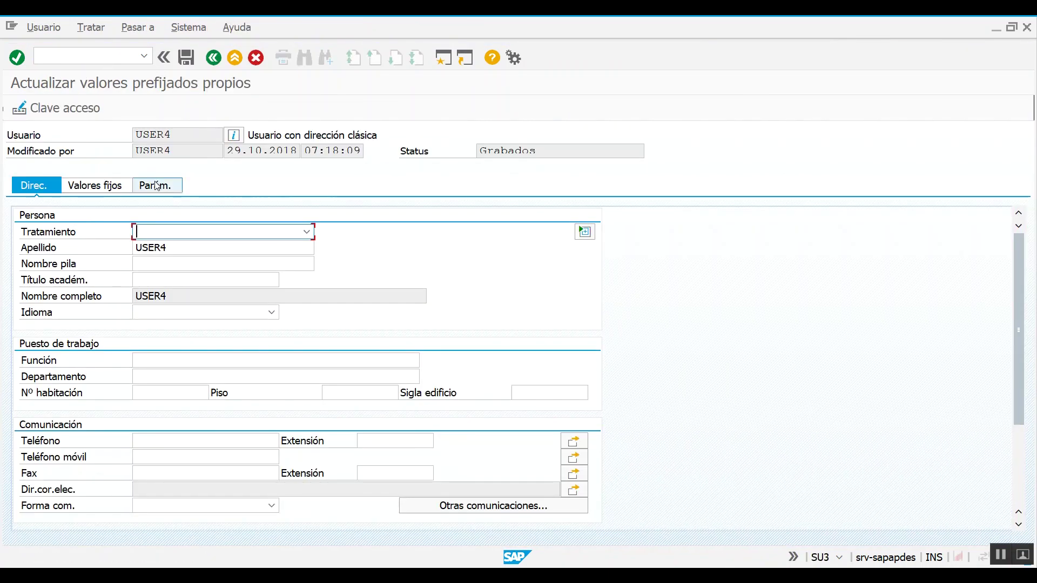
left_click(156, 186)
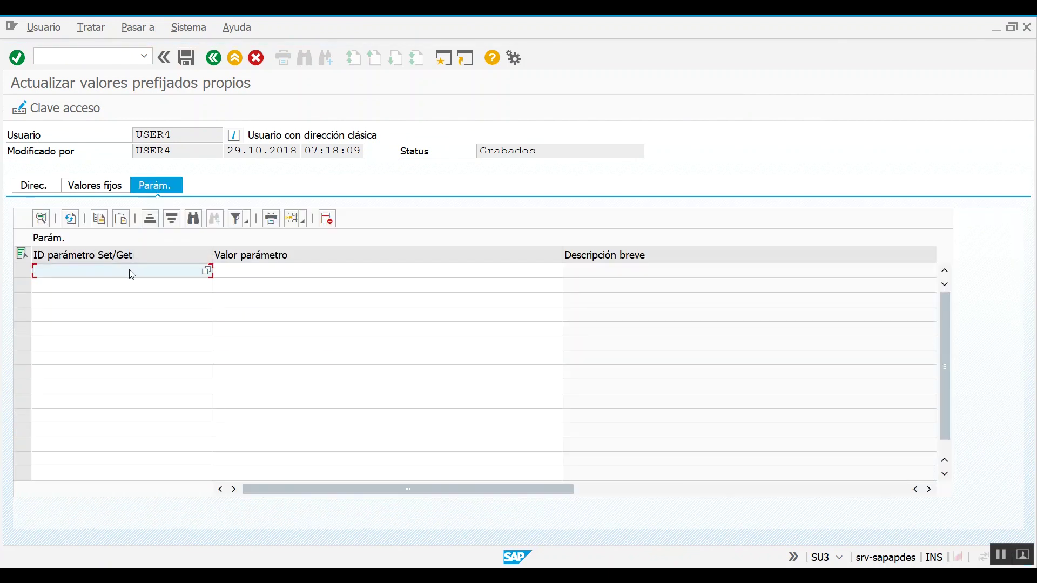
- Add the parameter ID WRK with the value 1710 and save the user settings
type("WRK")
left_click(246, 277)
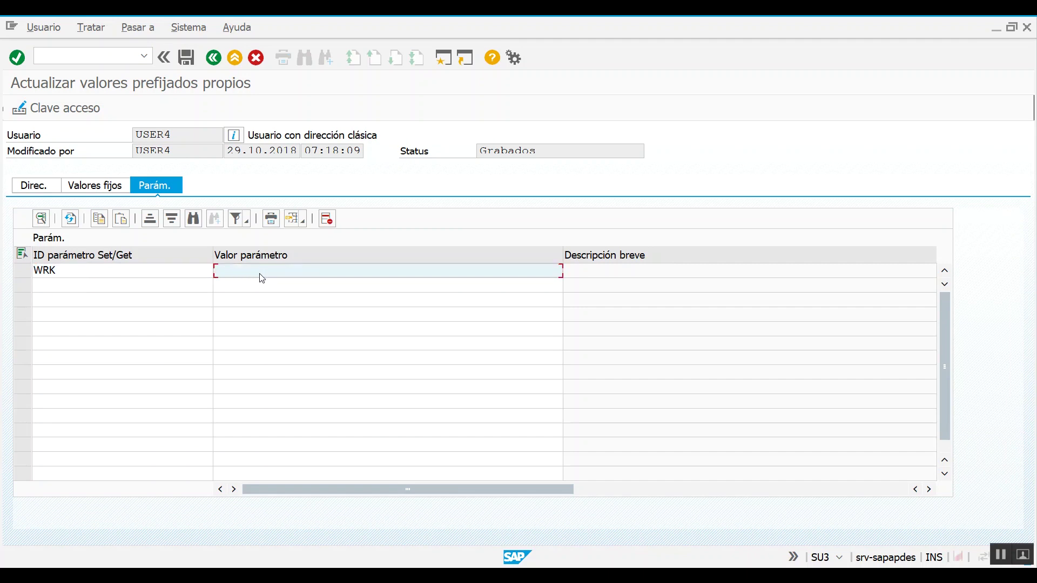
type("1710")
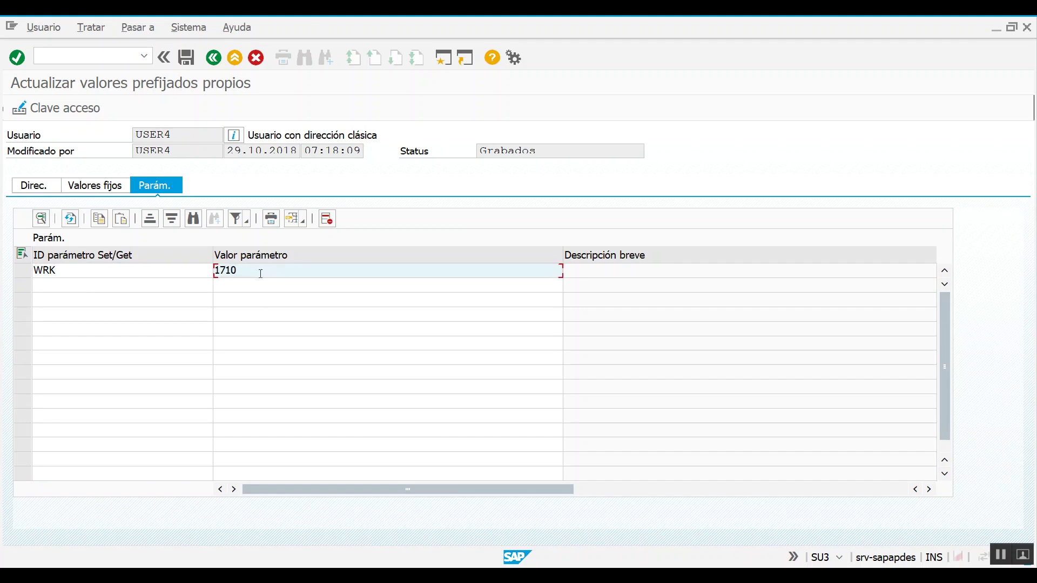
key("Return")
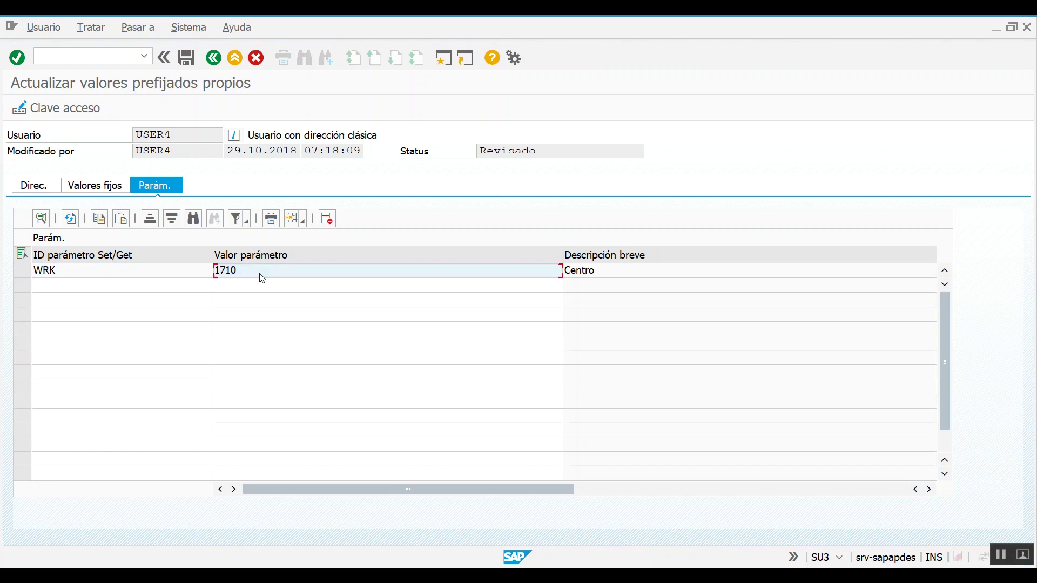
left_click(599, 280)
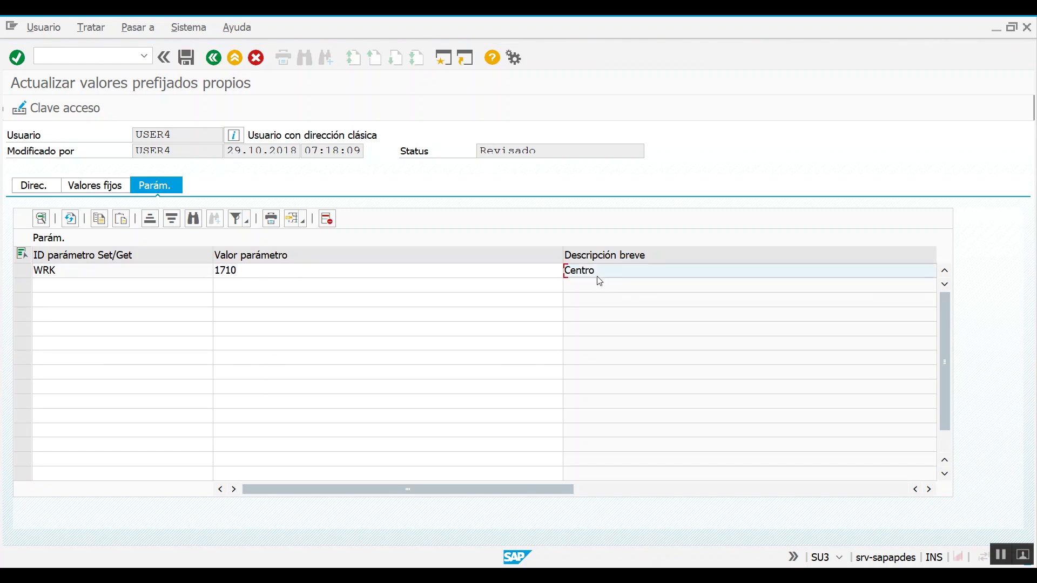
left_click(186, 58)
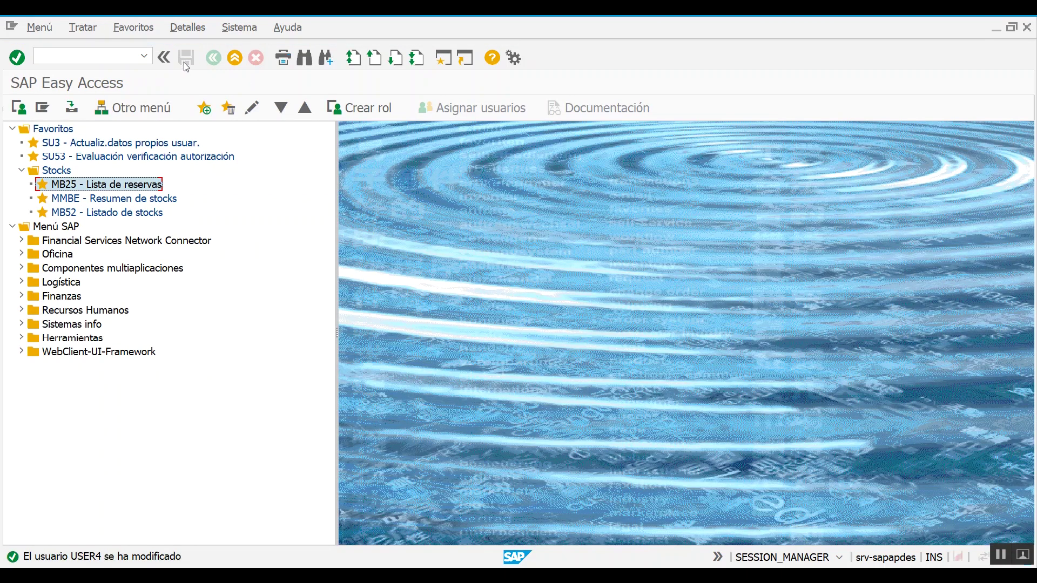
- Dismiss the low-battery warning and run transaction CA01 to check the default plant on the routing screen
left_click(62, 57)
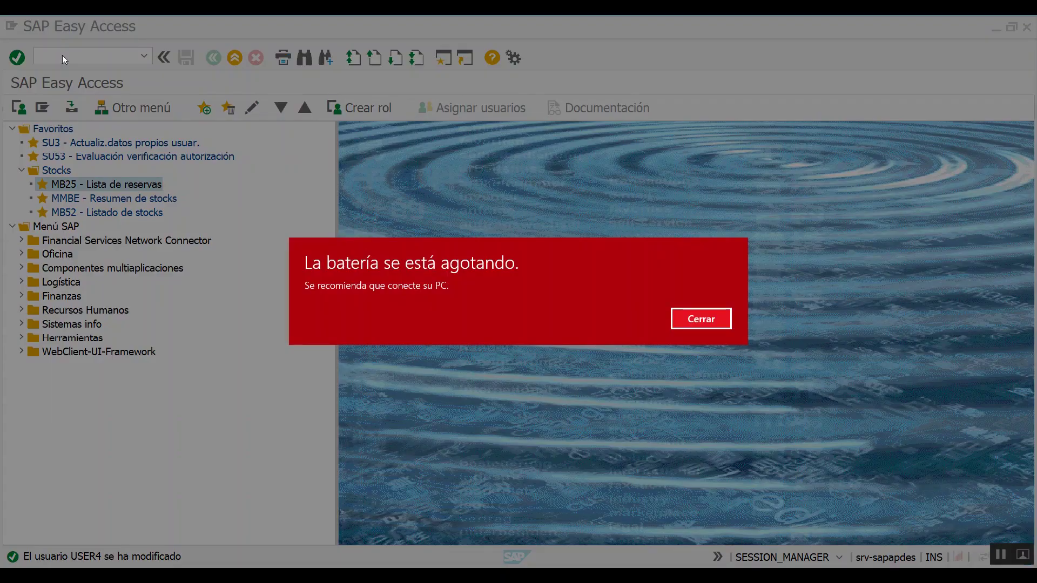
left_click(704, 319)
type("ca")
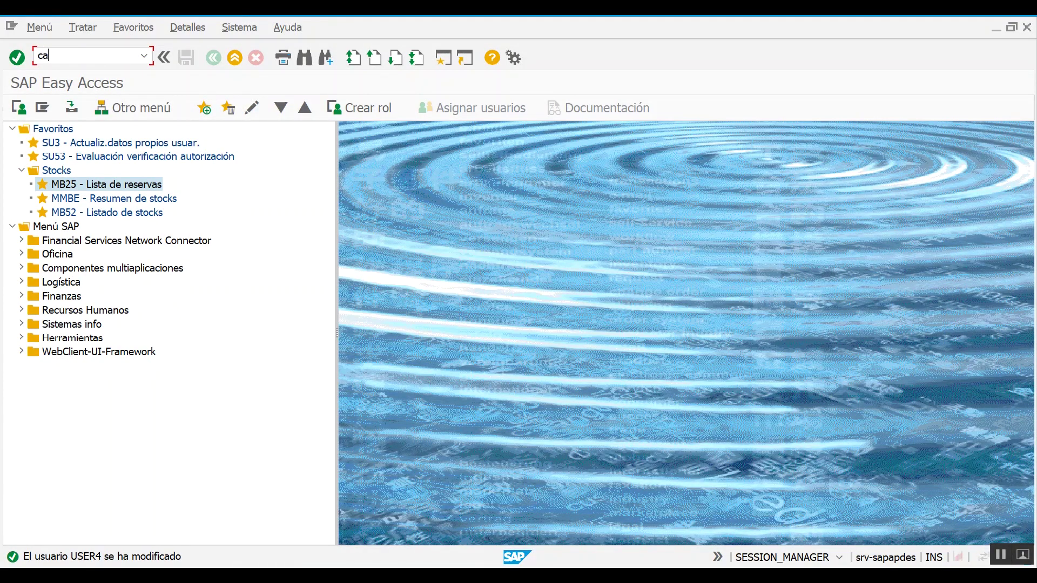
type("01")
key("Return")
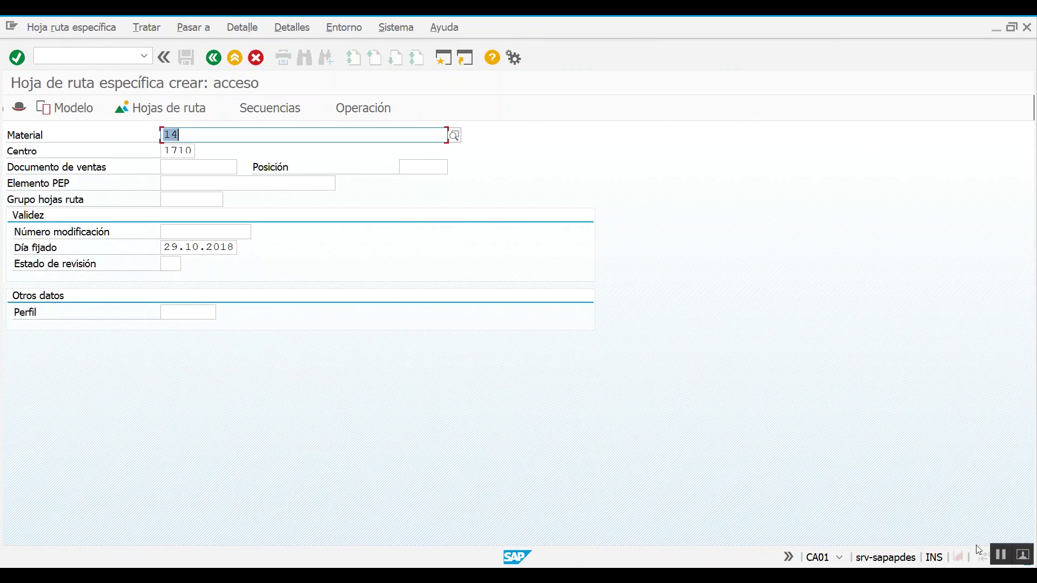
left_click(998, 557)
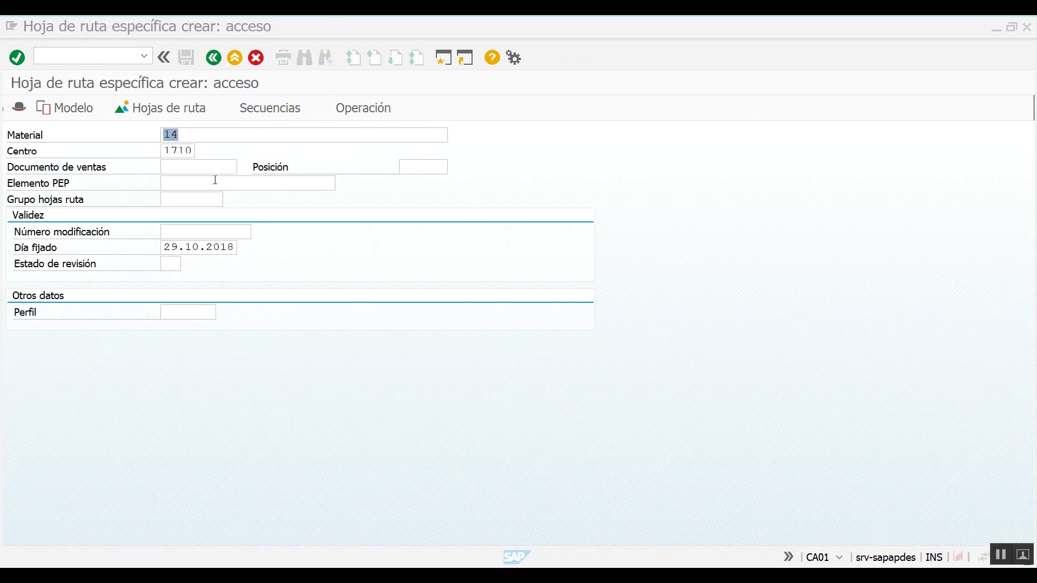
- Clear the Centro and Material fields on the routing's initial screen, and leave the transaction
left_click(164, 152)
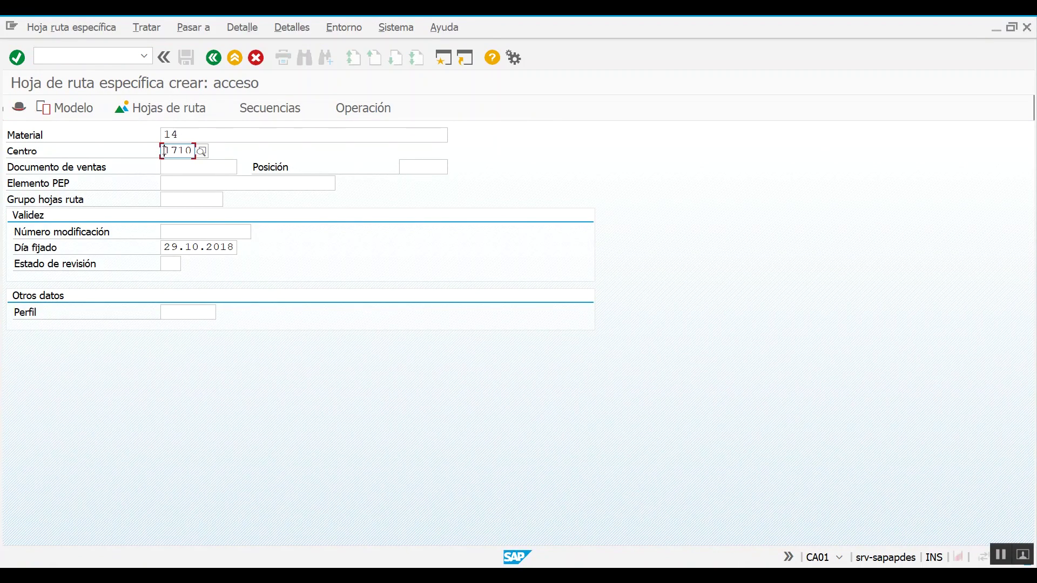
double_click(164, 151)
key("Delete")
left_click(222, 134)
key("BackSpace")
key("BackSpace")
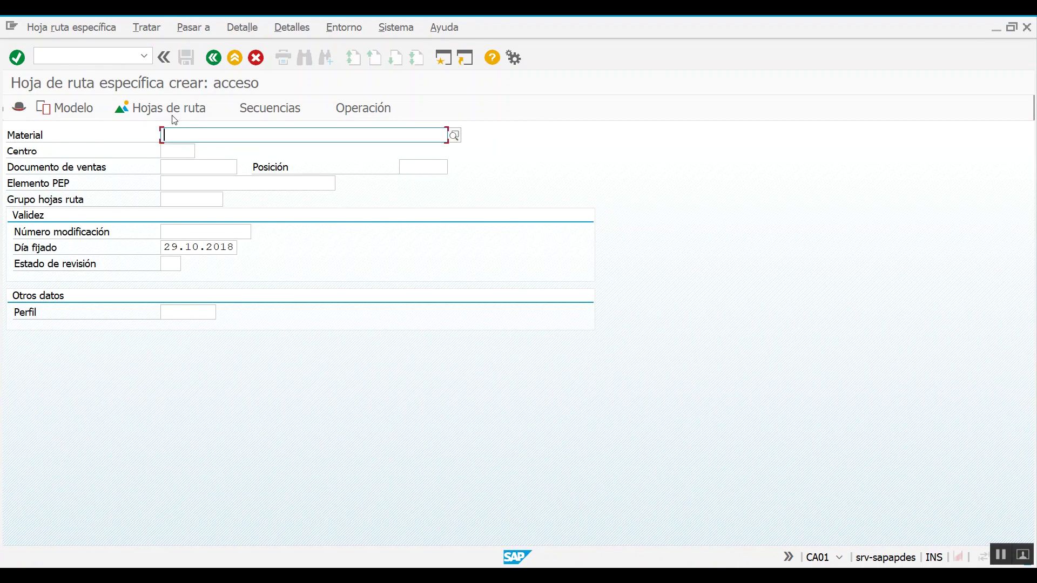
left_click(214, 59)
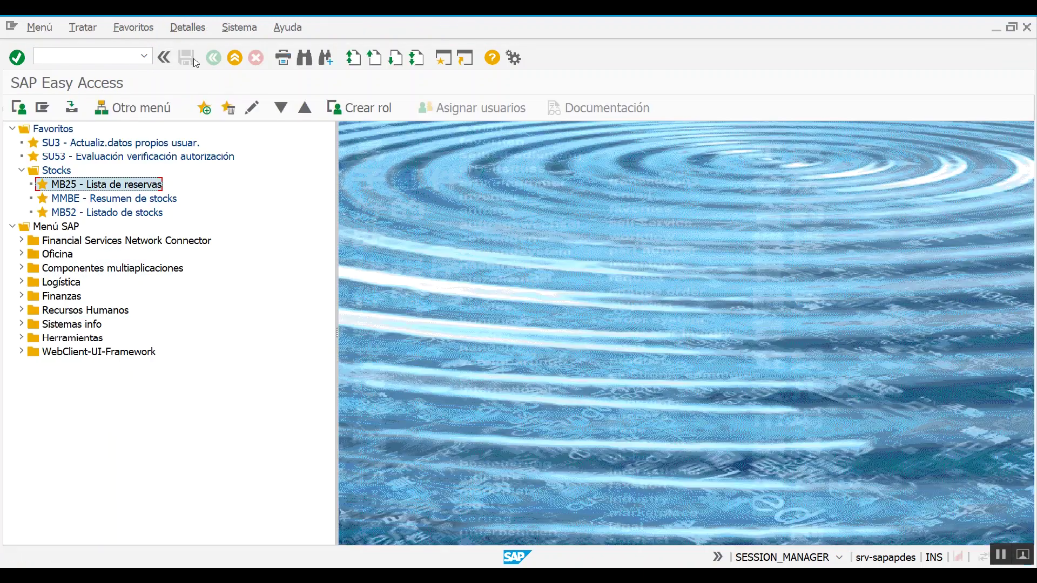
- Run transaction CS01, check the Centro field on the bill-of-material creation screen, and leave it
type("ca01")
key("Return")
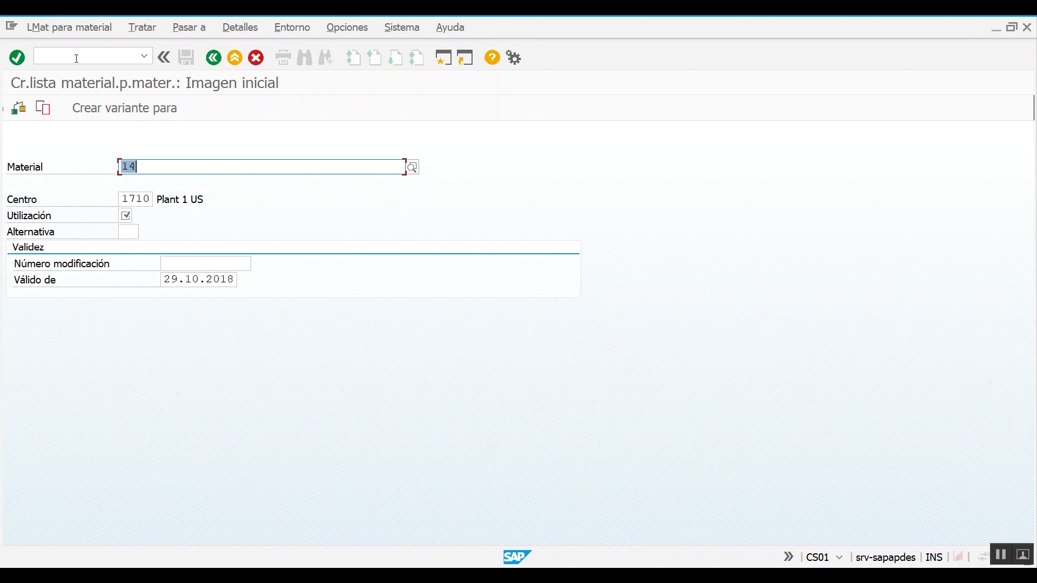
key("Tab")
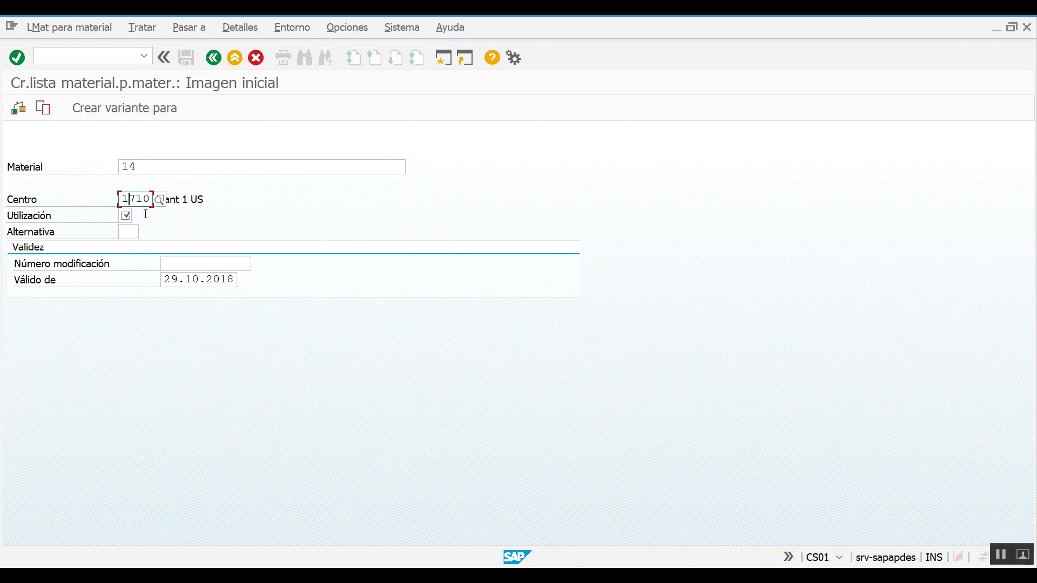
left_click(215, 59)
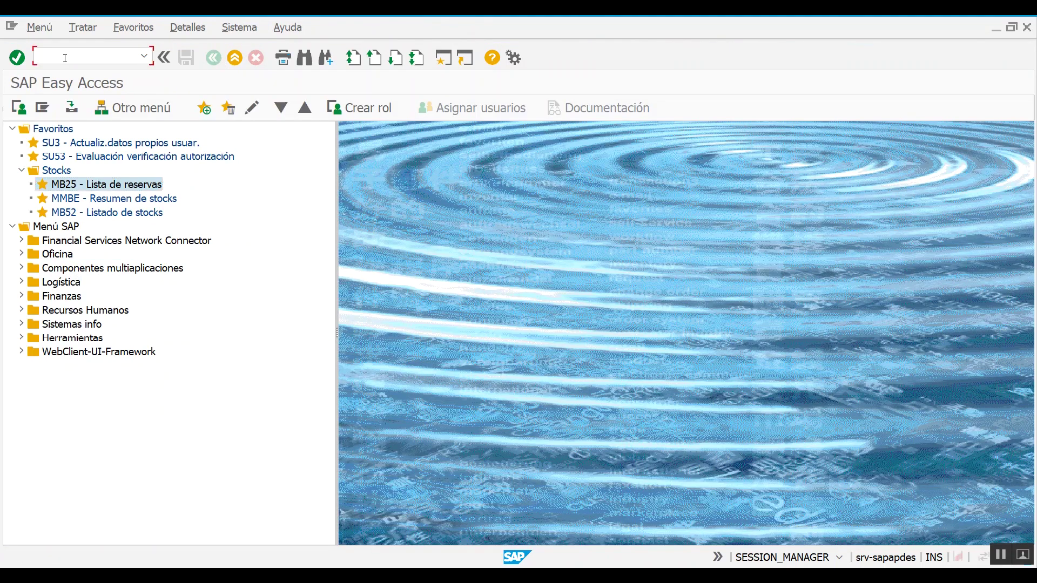
- Run transaction SU3, try to change the user's own password (Clave acceso), and leave the transaction
type("su3")
key("Return")
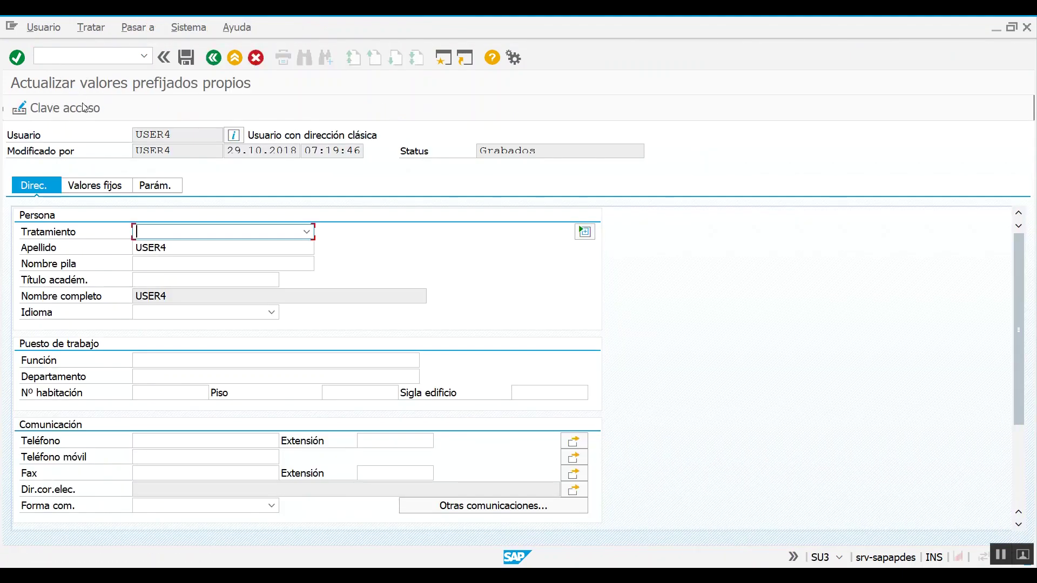
left_click(60, 115)
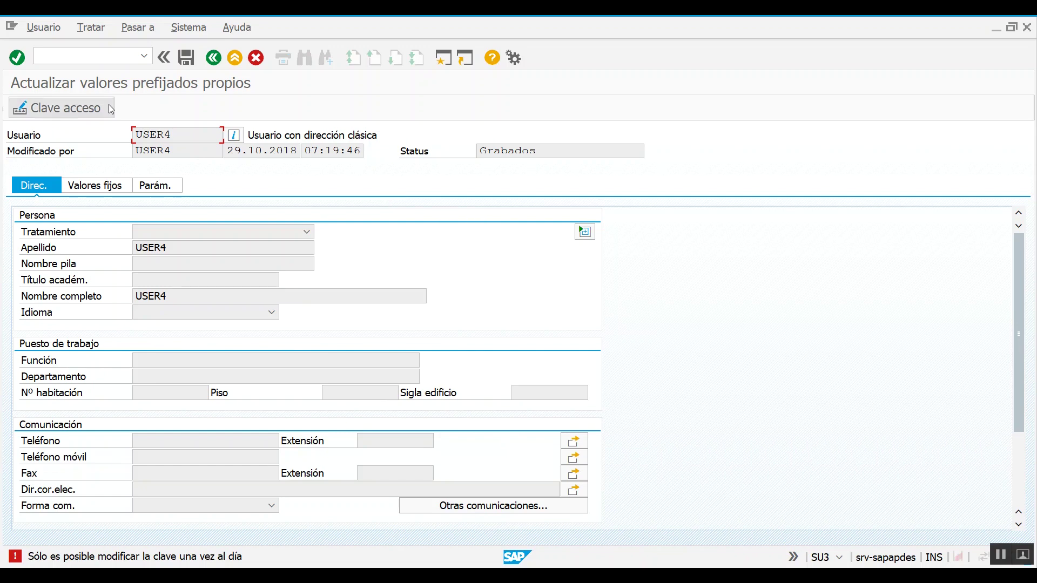
left_click(219, 63)
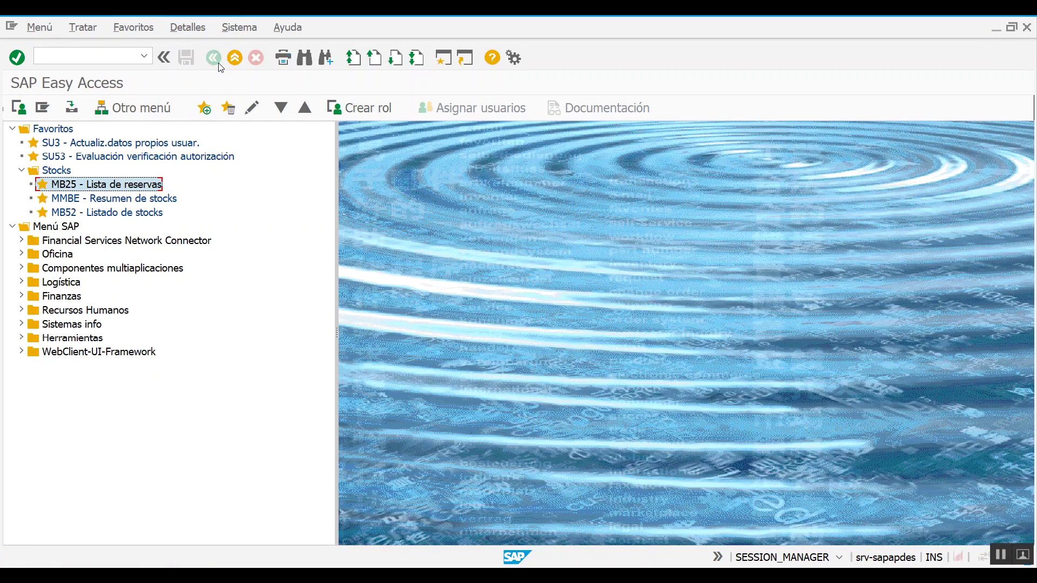